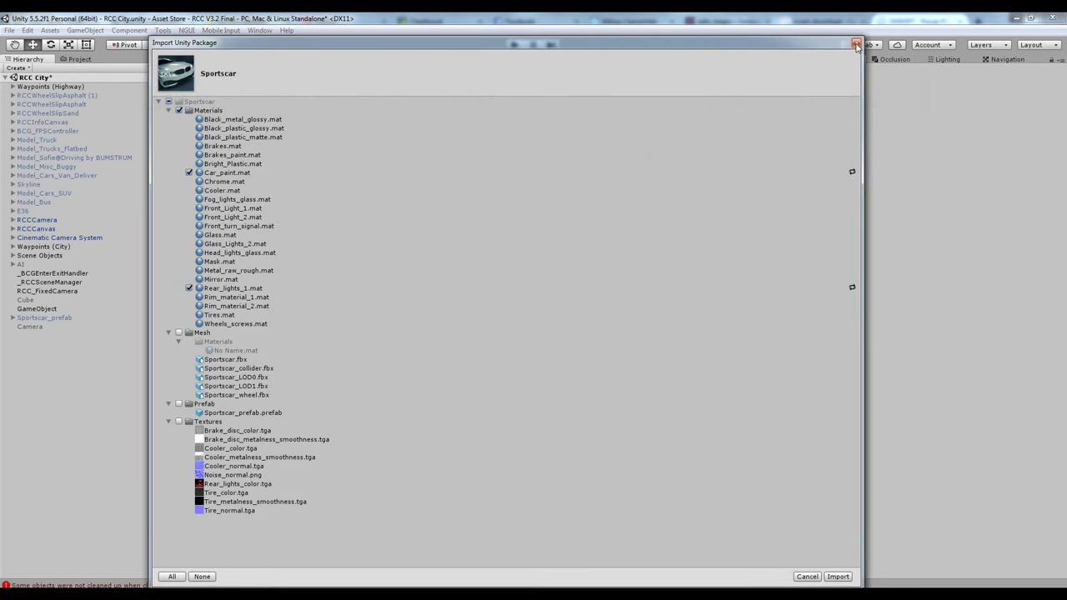
- Close the Sportscar package import list and return to the RCC City scene view
click(856, 45)
click(383, 60)
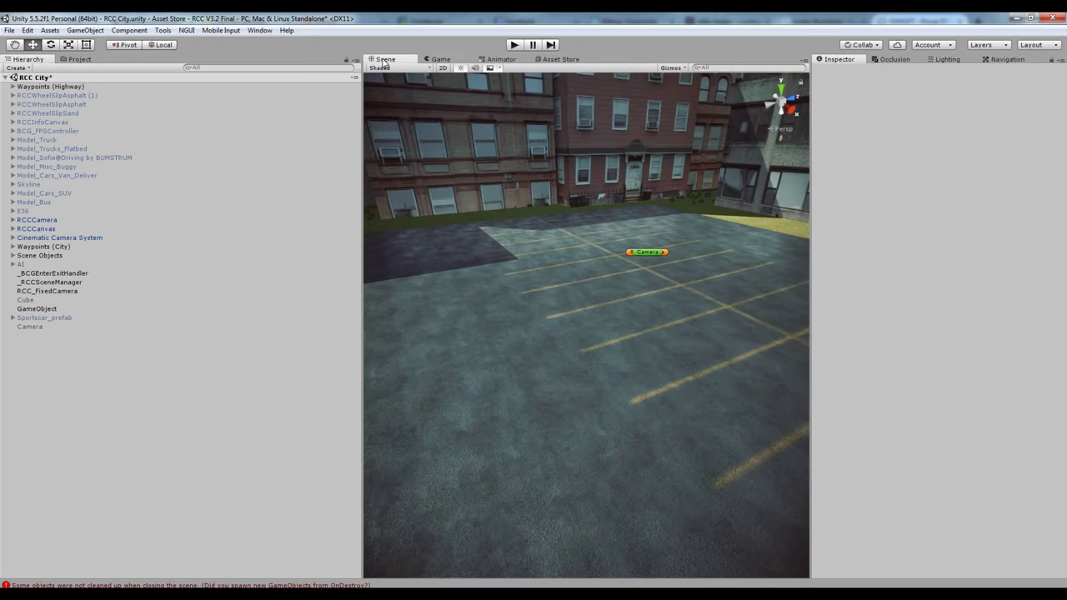
- Drag Sportscar_prefab from the Project assets into the parking lot and turn it 90° on Y
click(80, 59)
click(193, 89)
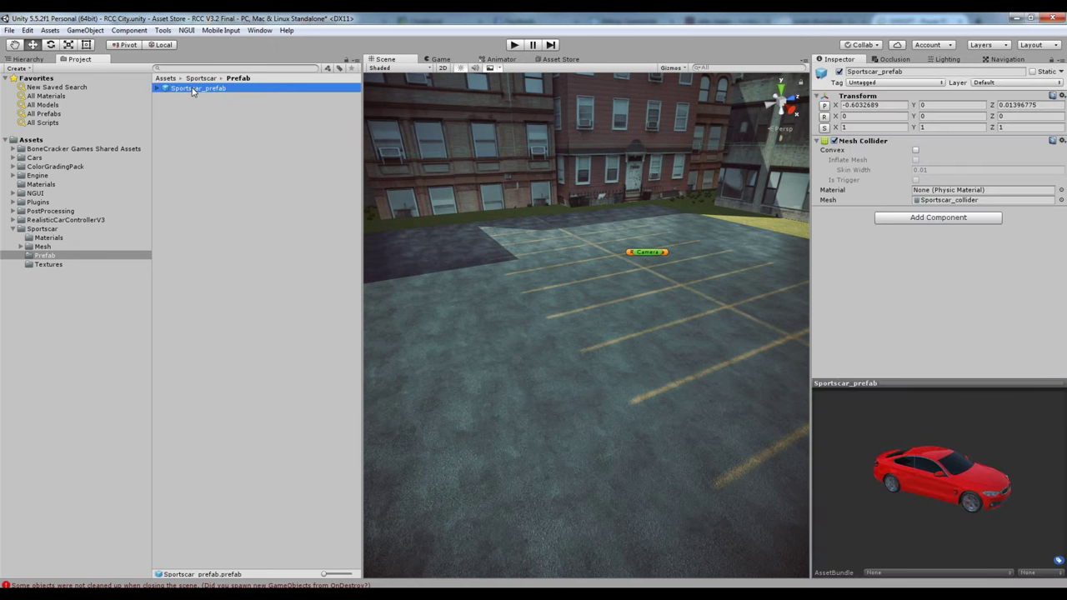
drag(904, 495, 1006, 492)
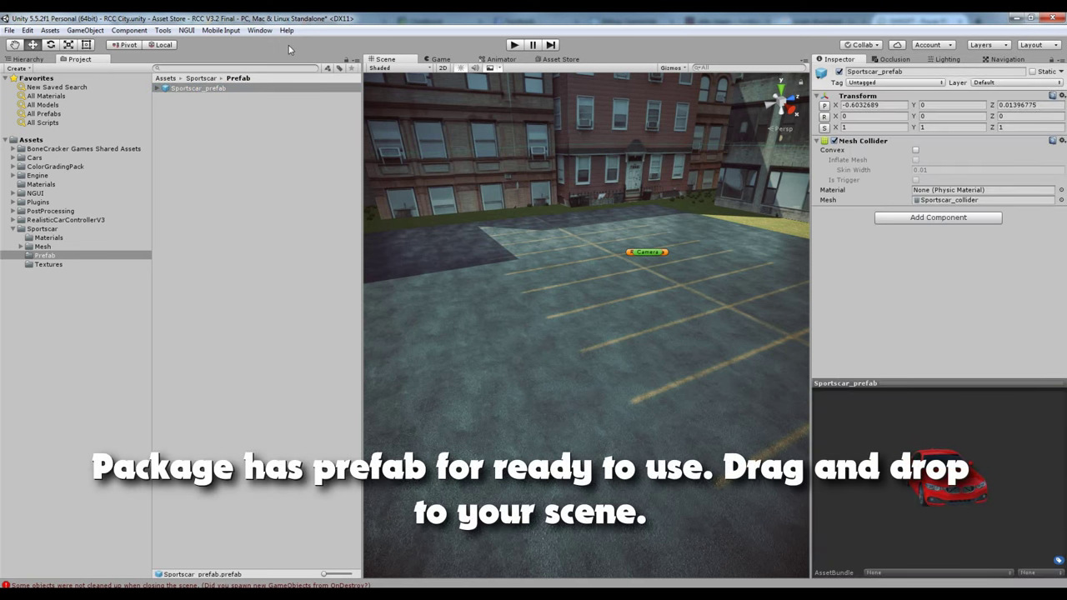
mouse_move(230, 90)
mouse_down()
mouse_move(630, 370)
mouse_move(455, 347)
mouse_up()
key(e)
key(w)
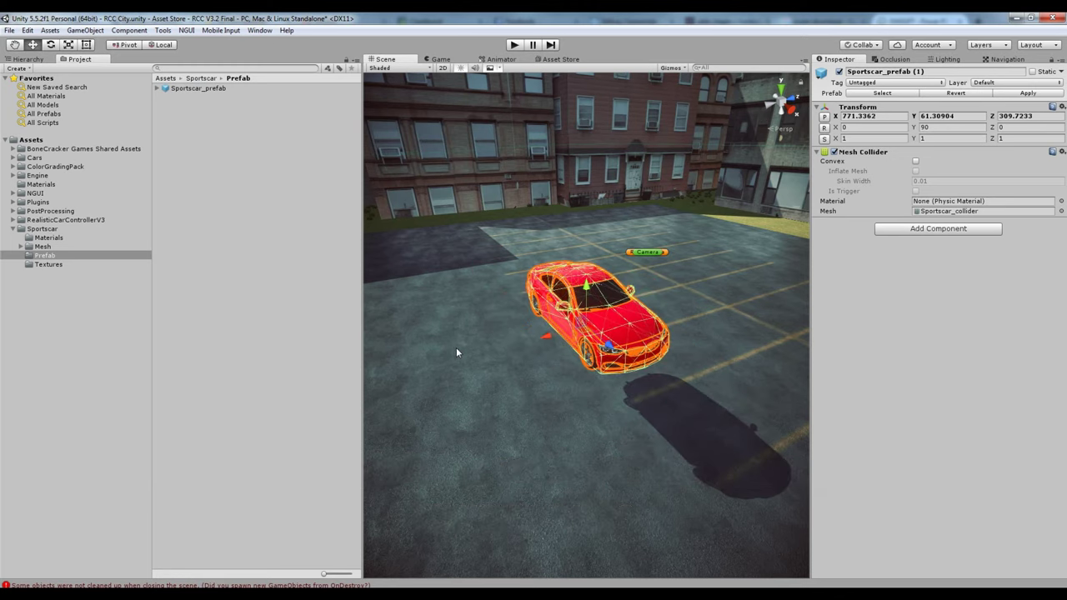
mouse_move(519, 332)
alt+mouse_down()
mouse_move(540, 248)
mouse_move(546, 325)
mouse_move(605, 343)
alt+mouse_up()
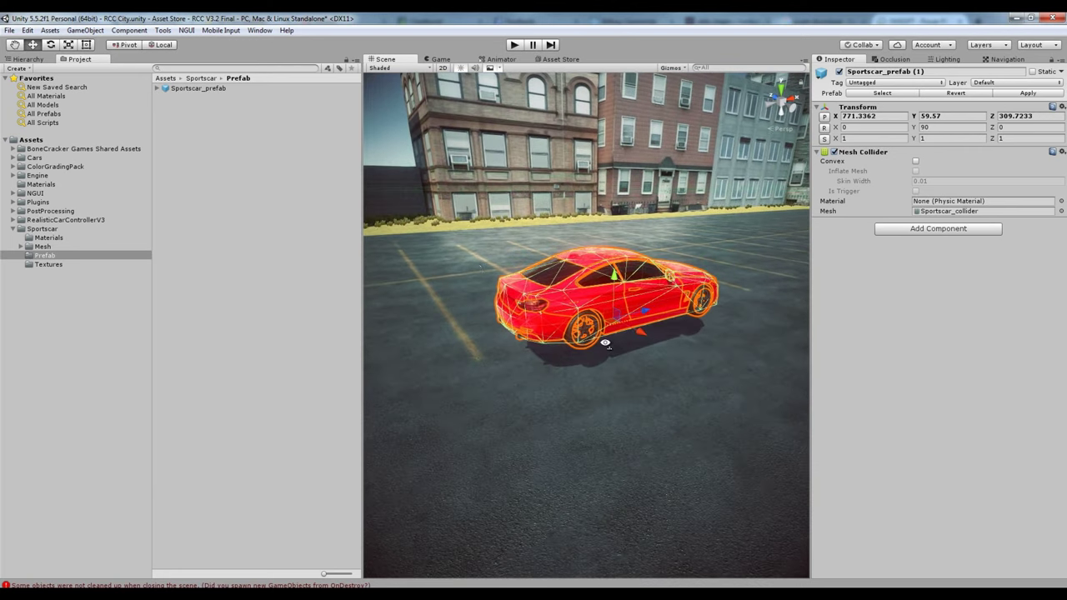
- Move the car's Hierarchy entry below Camera and expand it to reveal its body and four wheels
click(31, 59)
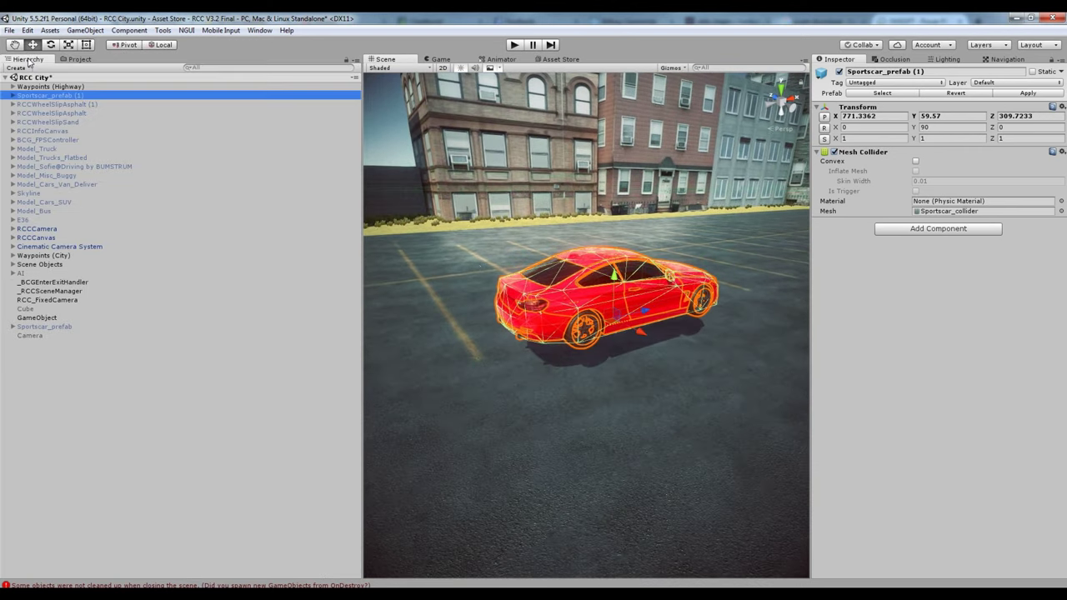
alt+drag(552, 288, 533, 297)
drag(50, 95, 45, 336)
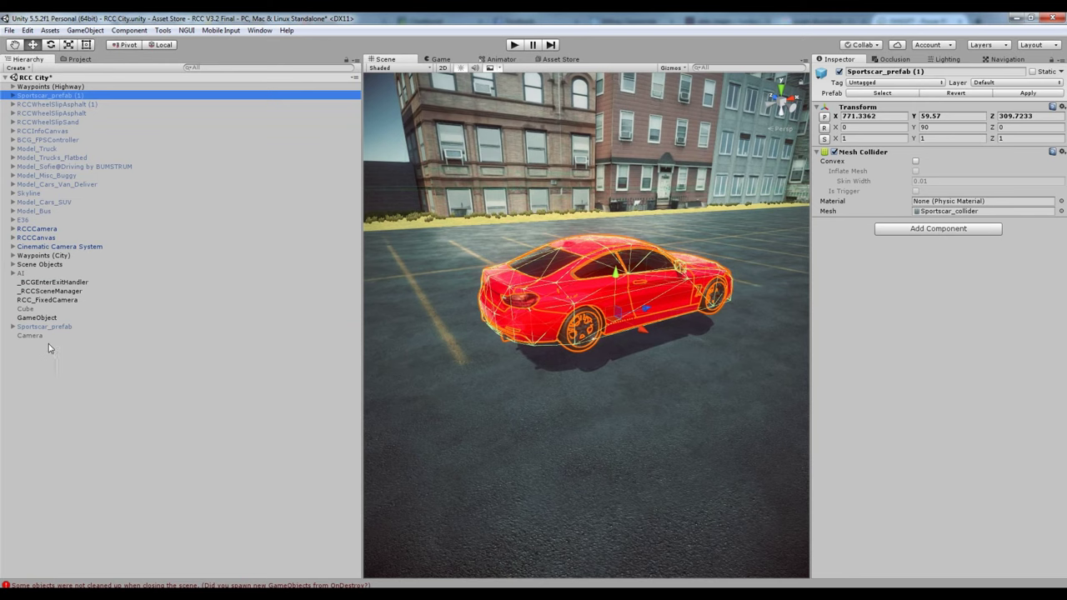
alt+drag(467, 346, 532, 350)
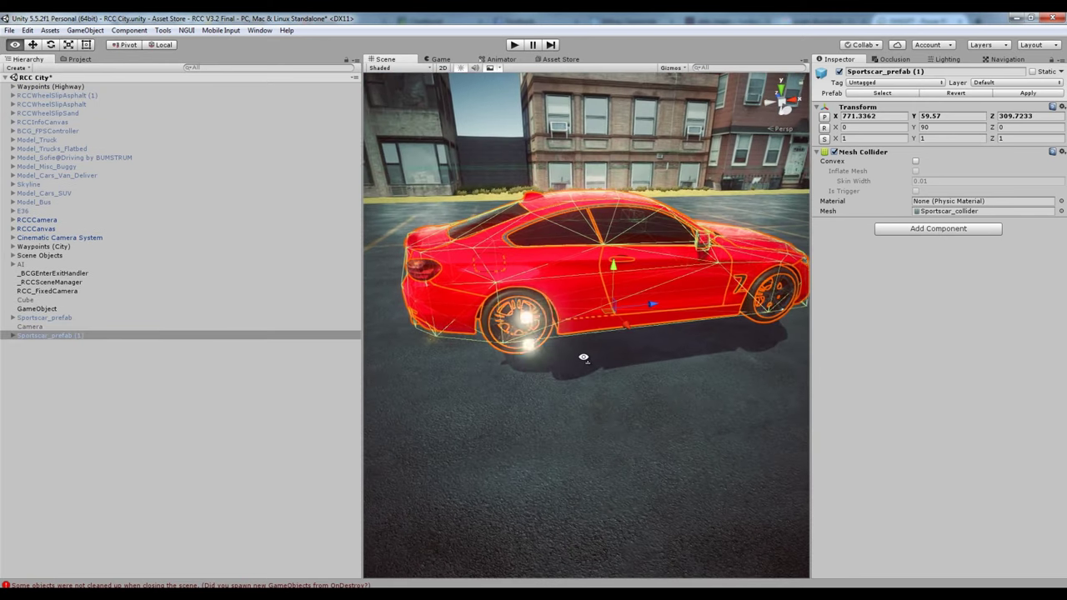
click(13, 336)
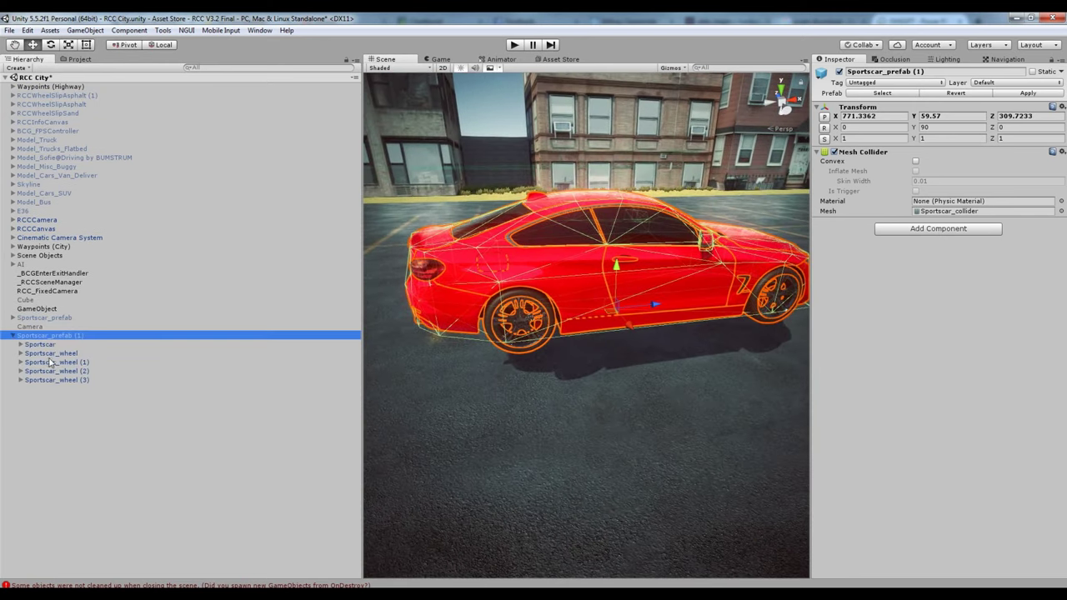
click(50, 354)
mouse_move(400, 317)
alt+mouse_down()
mouse_move(521, 333)
mouse_move(510, 327)
mouse_move(564, 297)
alt+mouse_up()
key(e)
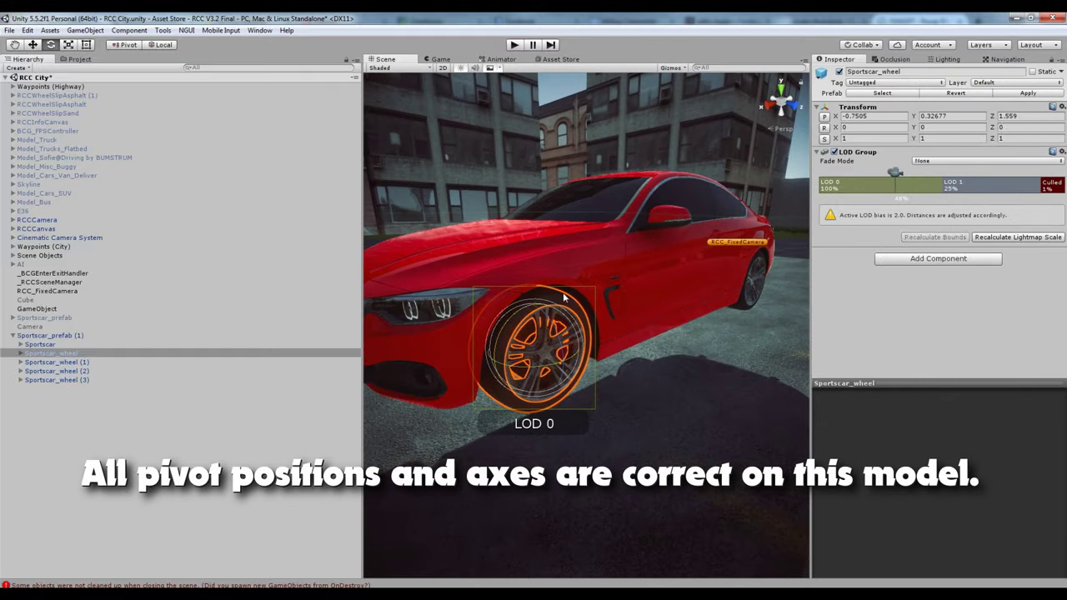
alt+drag(538, 362, 535, 365)
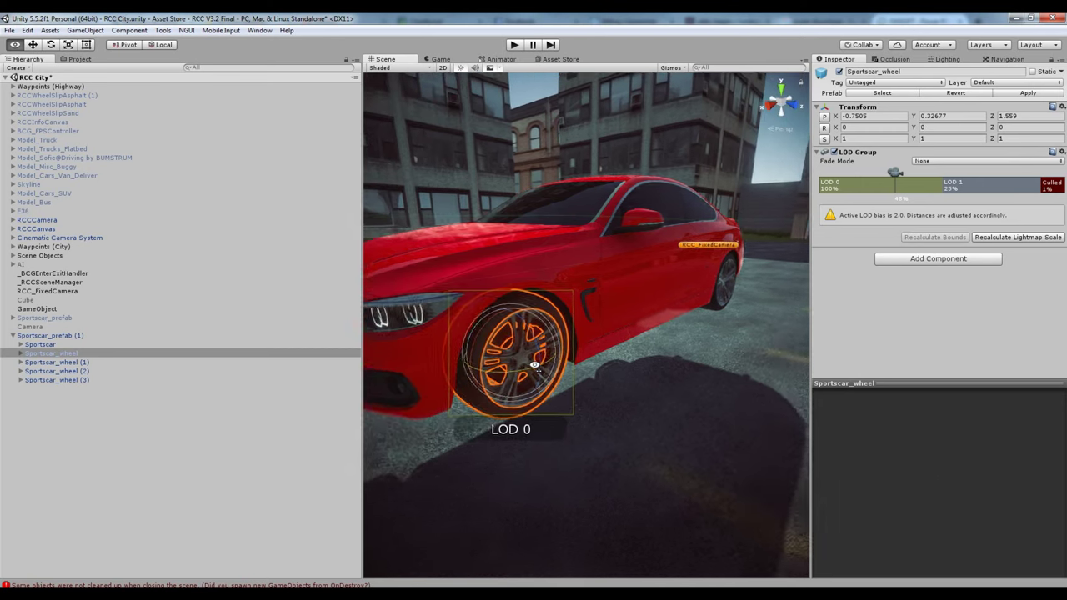
scroll(534, 365, down, 5)
click(26, 337)
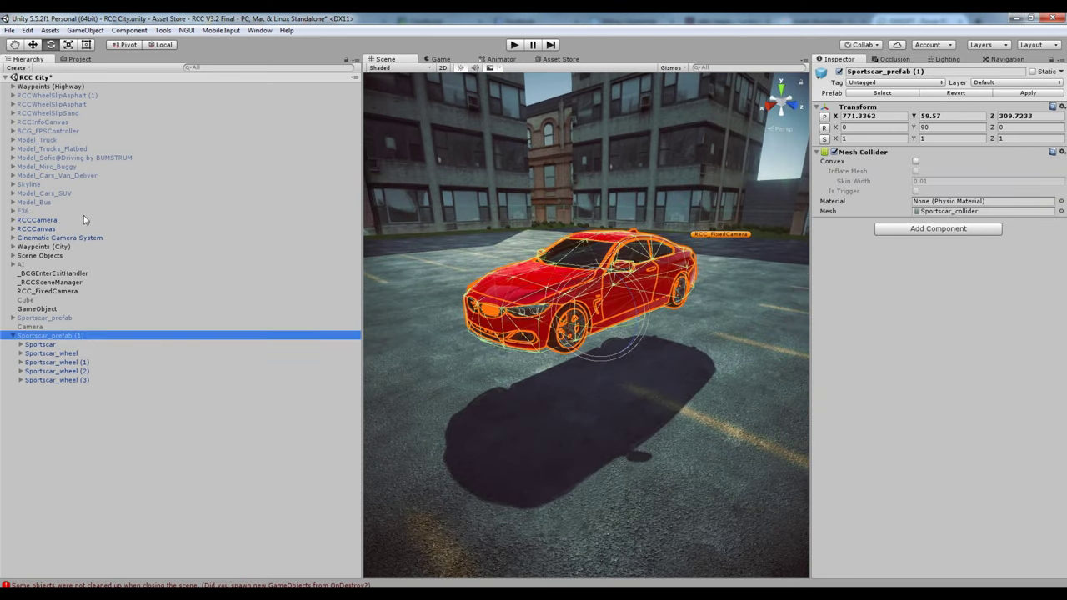
- Convert the car into an RCC vehicle with the BoneCracker setup command and accept the message
click(163, 30)
click(409, 57)
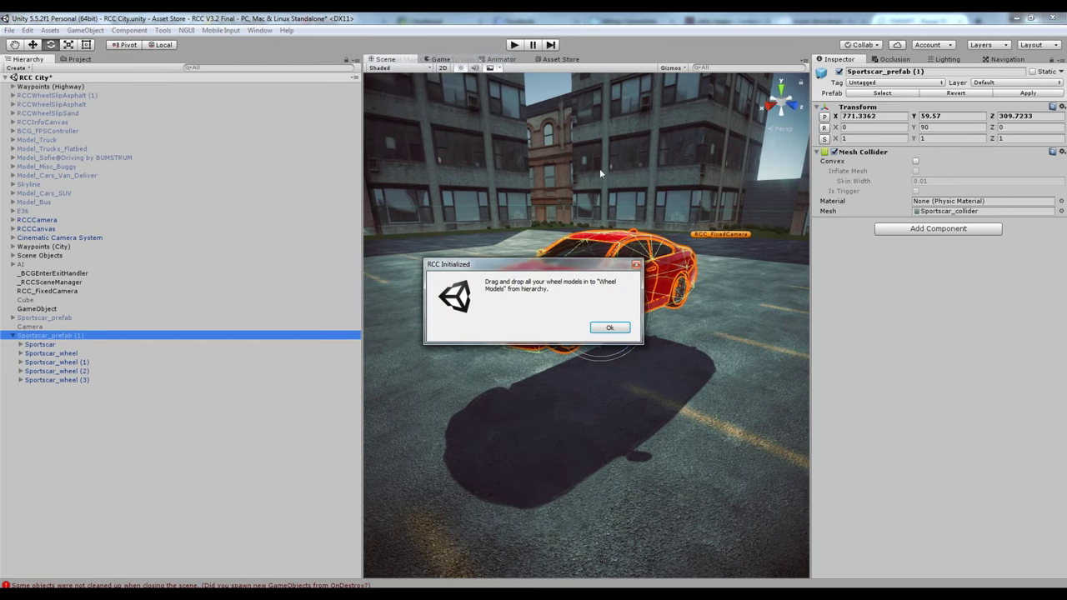
click(610, 329)
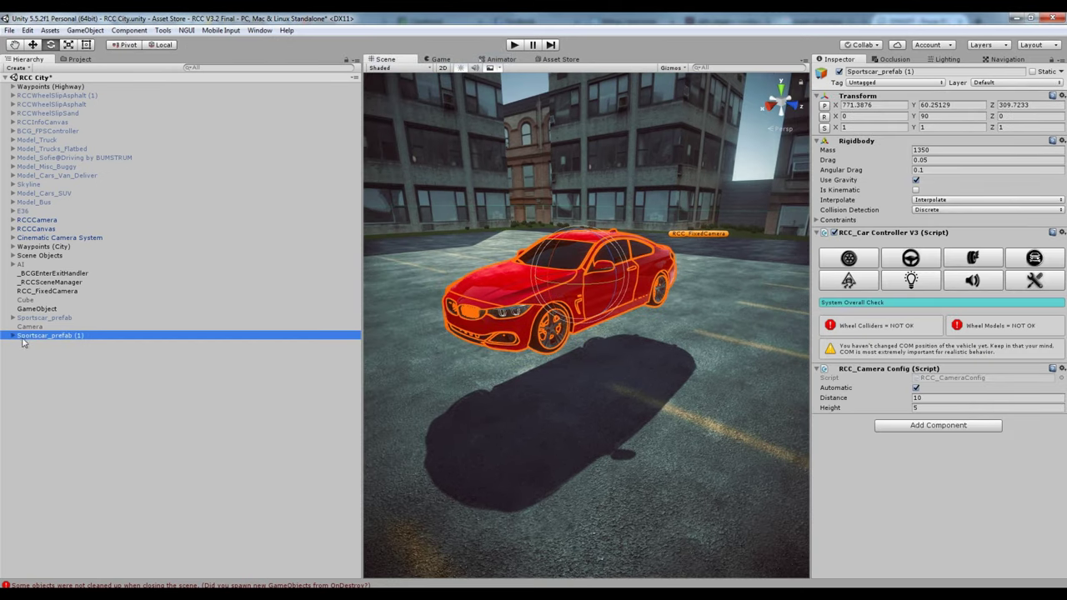
- Move the four Sportscar_wheel objects from Chassis under Wheel Models, confirming the prefab break
click(20, 344)
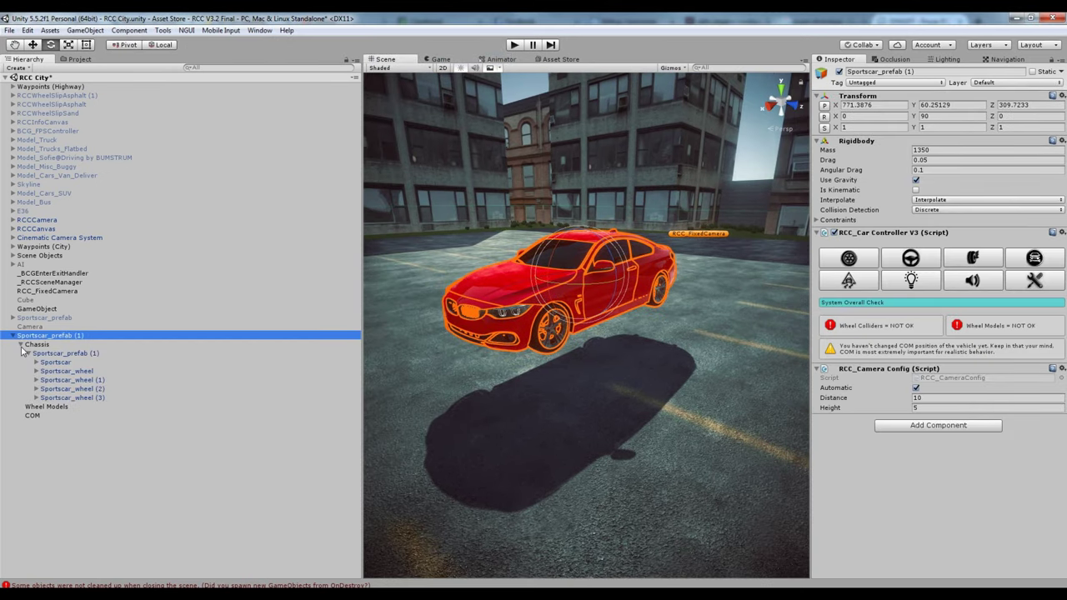
click(74, 373)
shift+click(85, 398)
drag(85, 398, 67, 408)
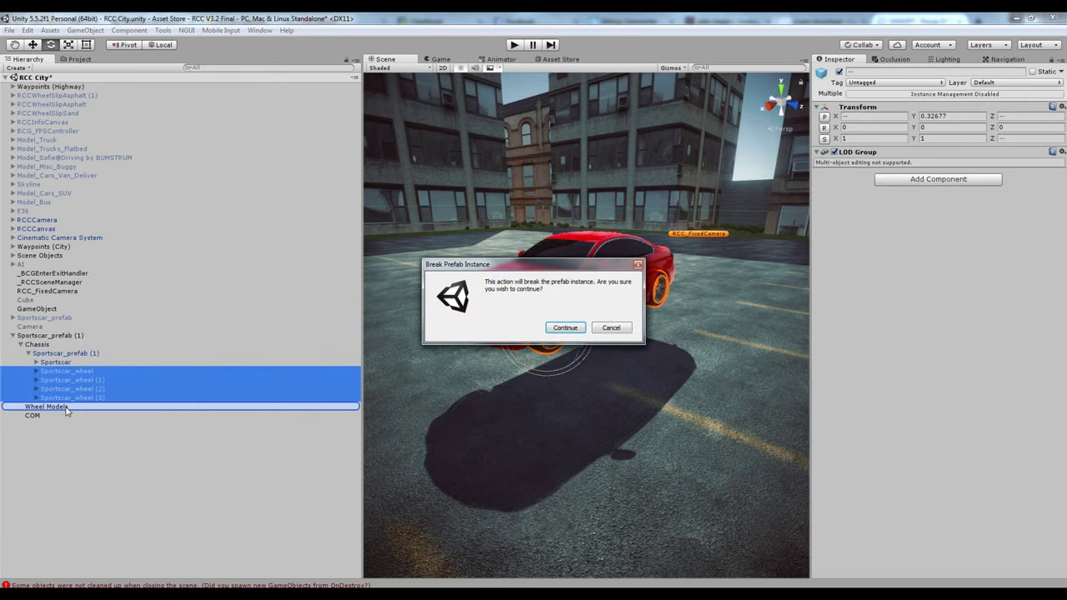
key(Return)
click(21, 345)
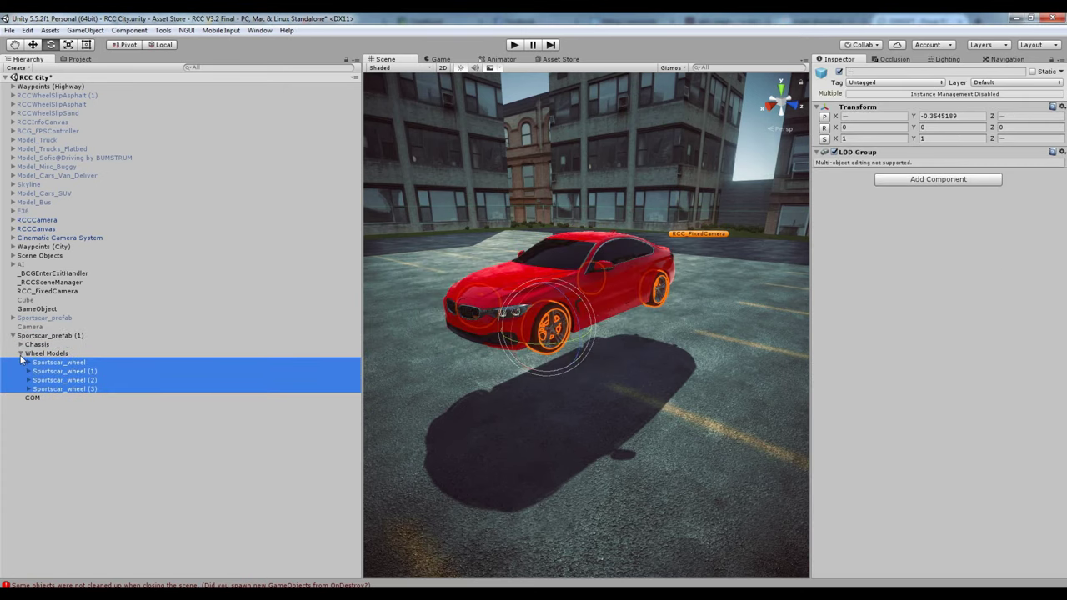
double_click(33, 336)
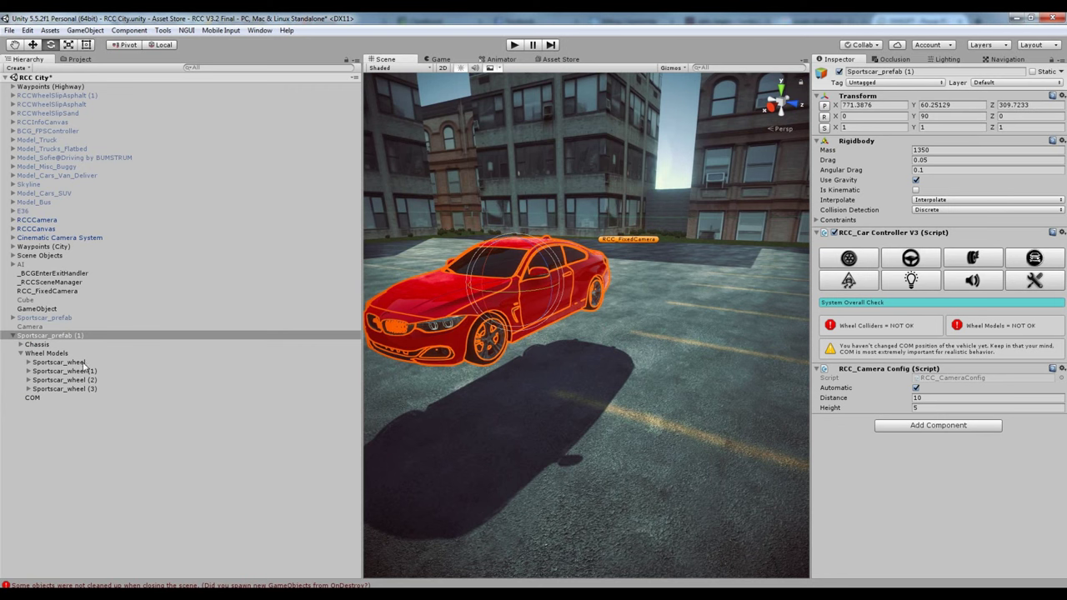
click(83, 363)
click(87, 362)
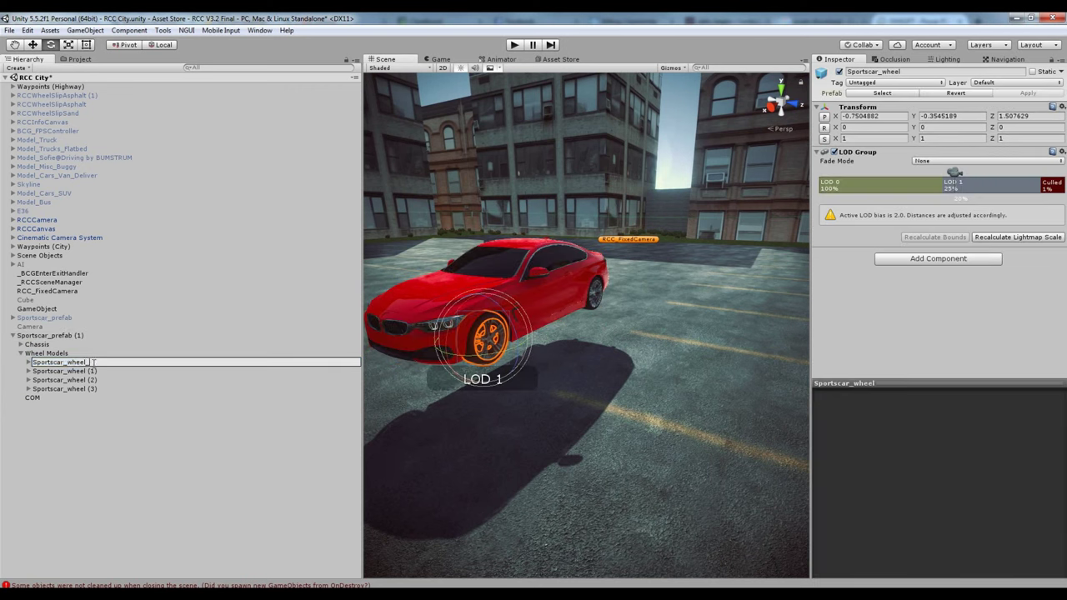
- Rename the four wheels Sportscar_wheel_FL, Sportscar_wheel_FR, Sportscar_wheel_RL and Sportscar_wheel_RR
text(FL)
key(Return)
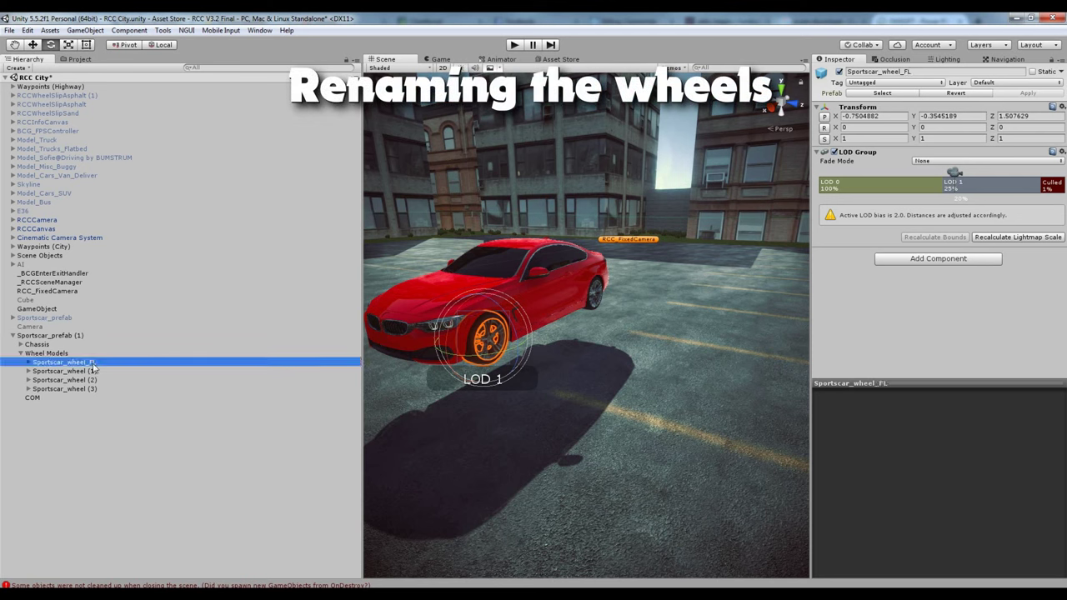
click(94, 371)
key(F2)
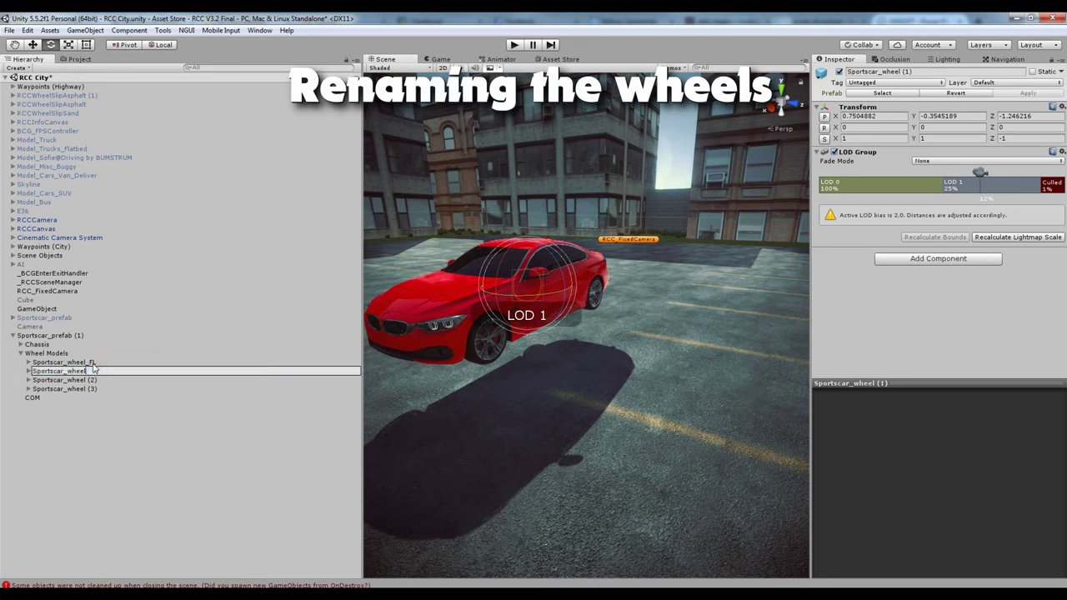
text(FR)
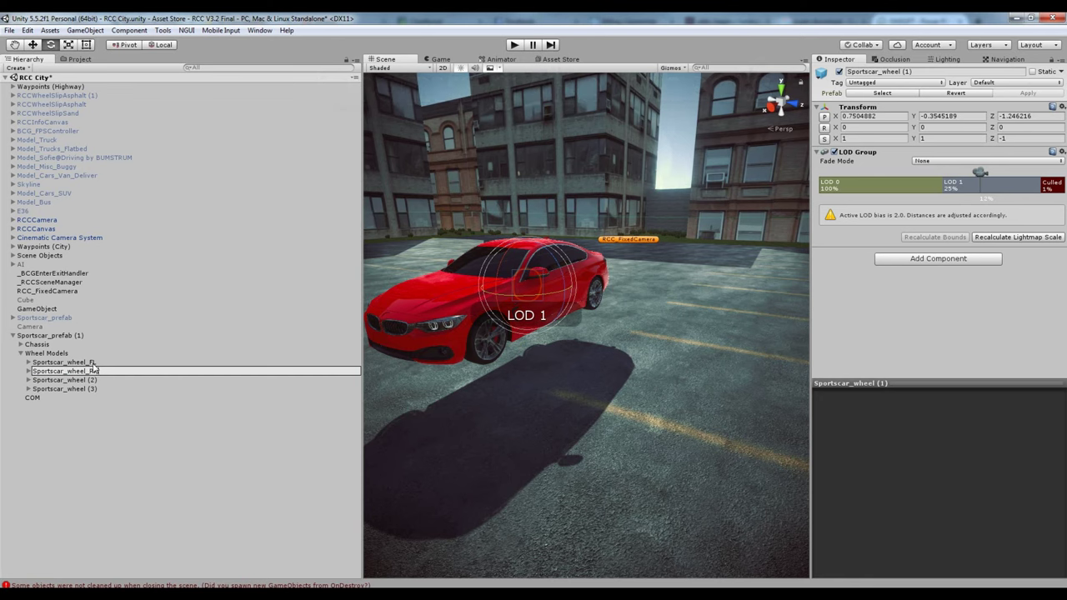
key(Return)
key(Down)
key(F2)
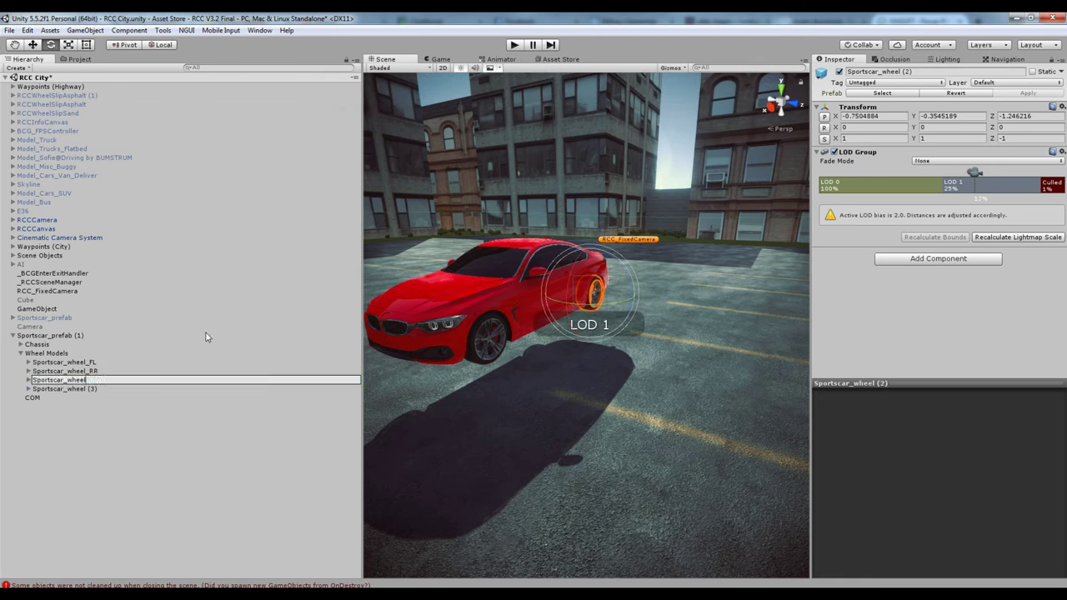
text(_RL)
key(Return)
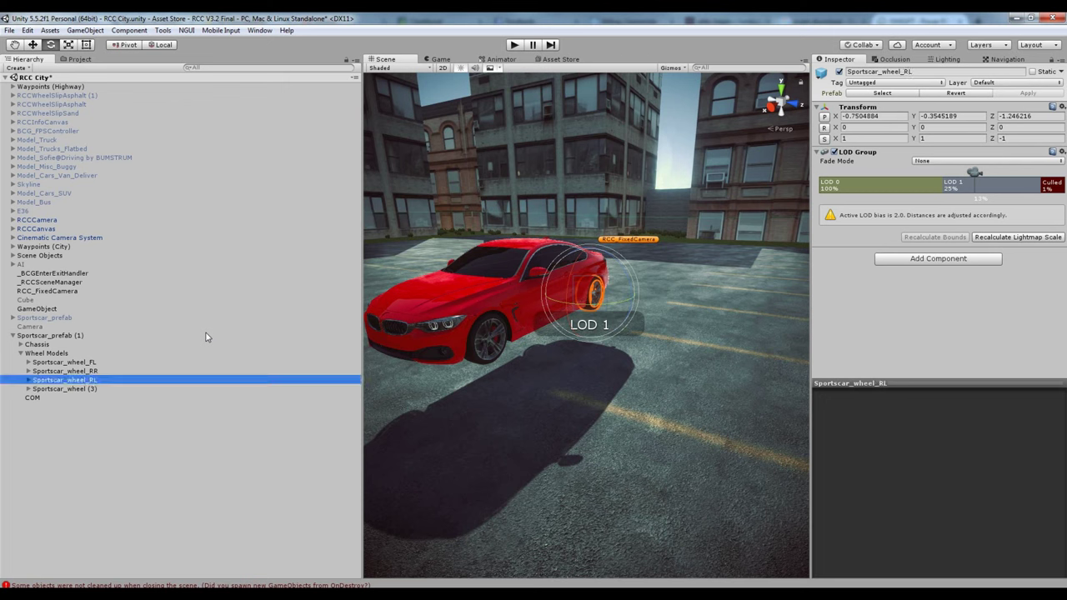
key(Down)
key(F2)
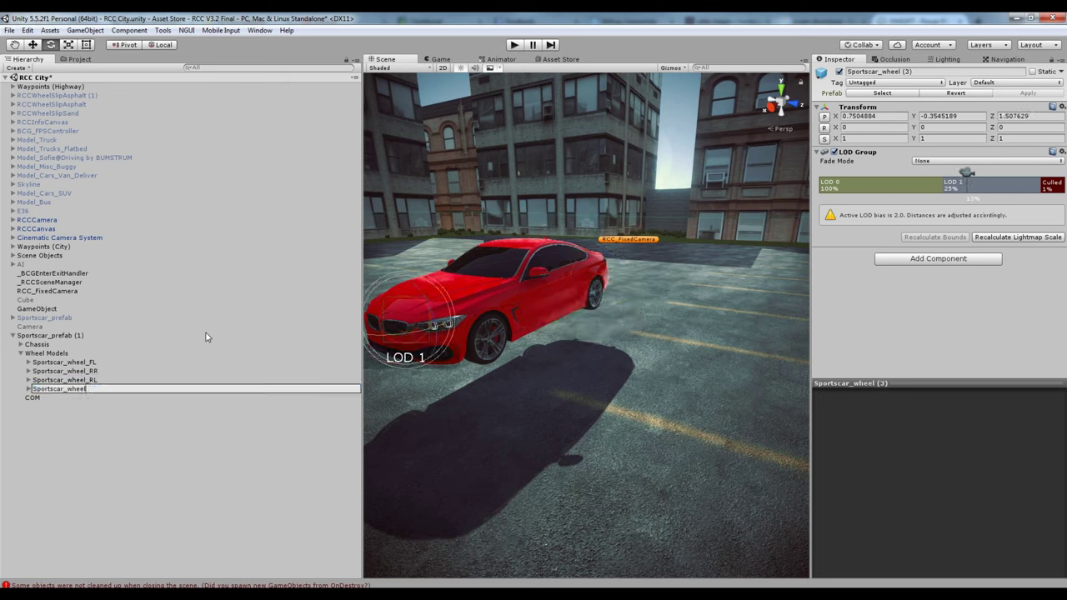
text(FR)
key(Return)
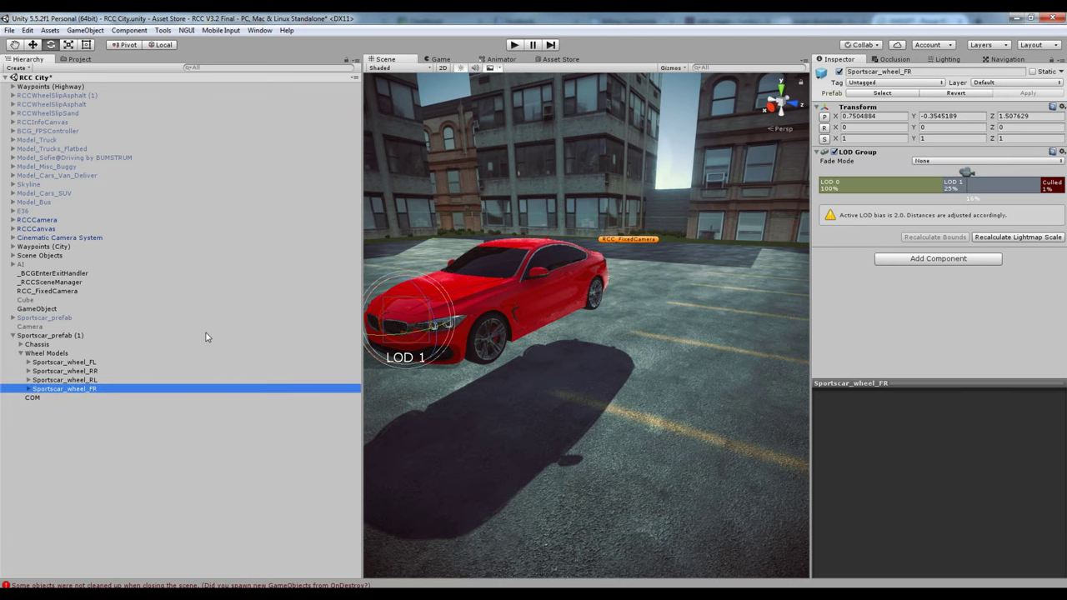
- Reorder the wheel rows to FL, FR, RL, RR and check the rear wheels in the view
double_click(88, 387)
drag(87, 362, 96, 371)
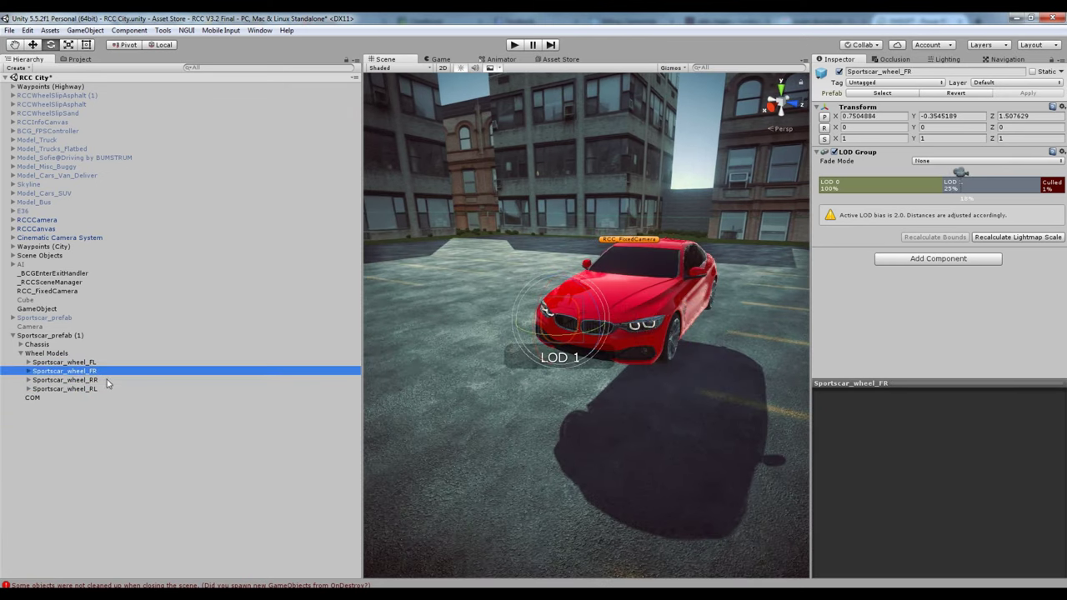
click(100, 380)
alt+drag(567, 375, 619, 377)
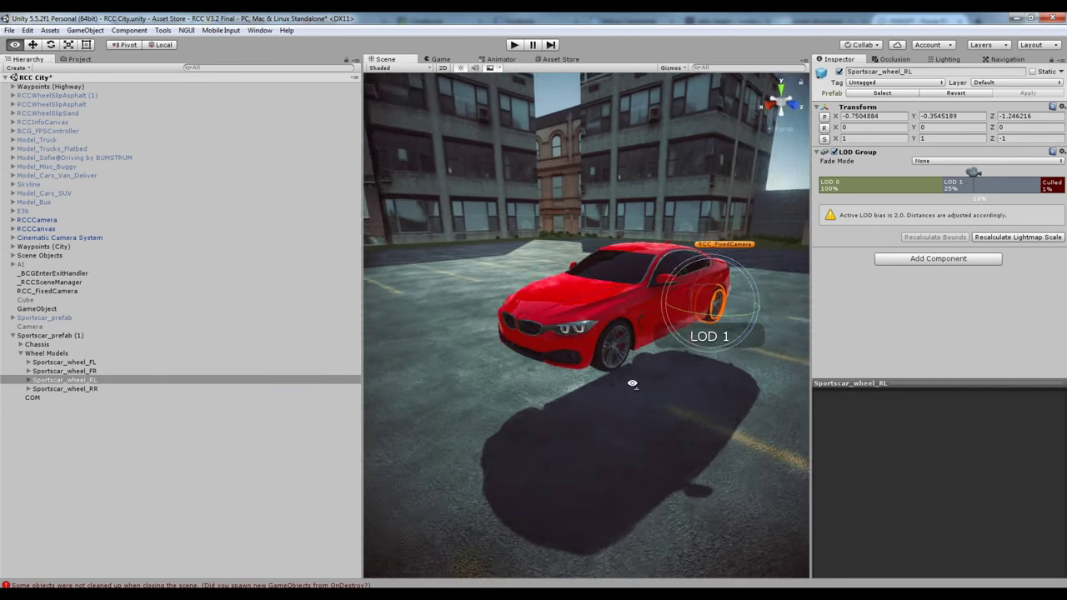
click(106, 388)
mouse_move(500, 358)
alt+mouse_down()
mouse_move(535, 356)
mouse_move(533, 400)
alt+mouse_up()
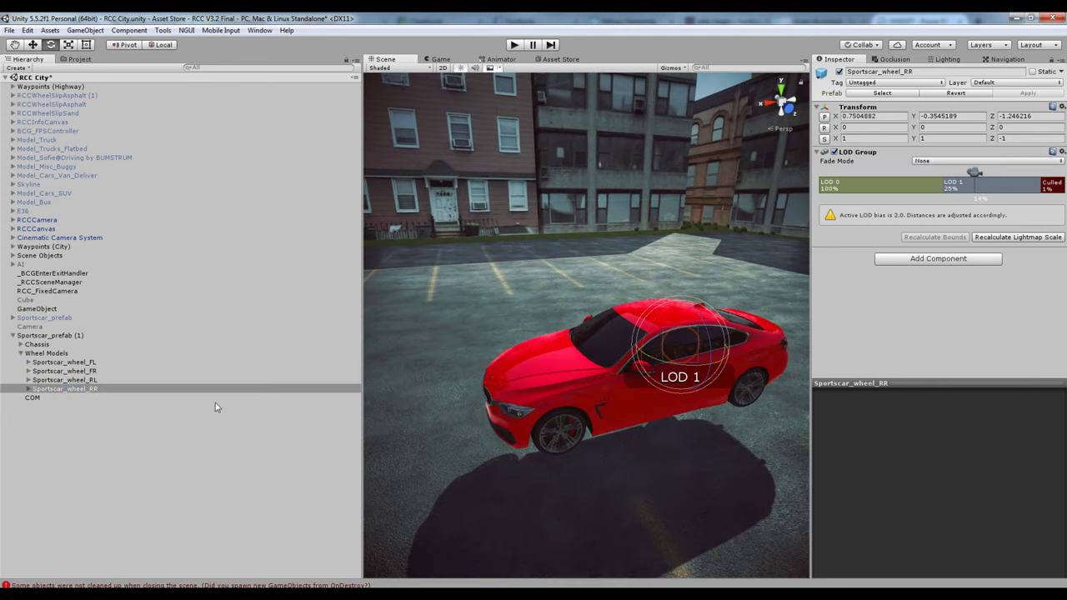
click(50, 336)
click(92, 335)
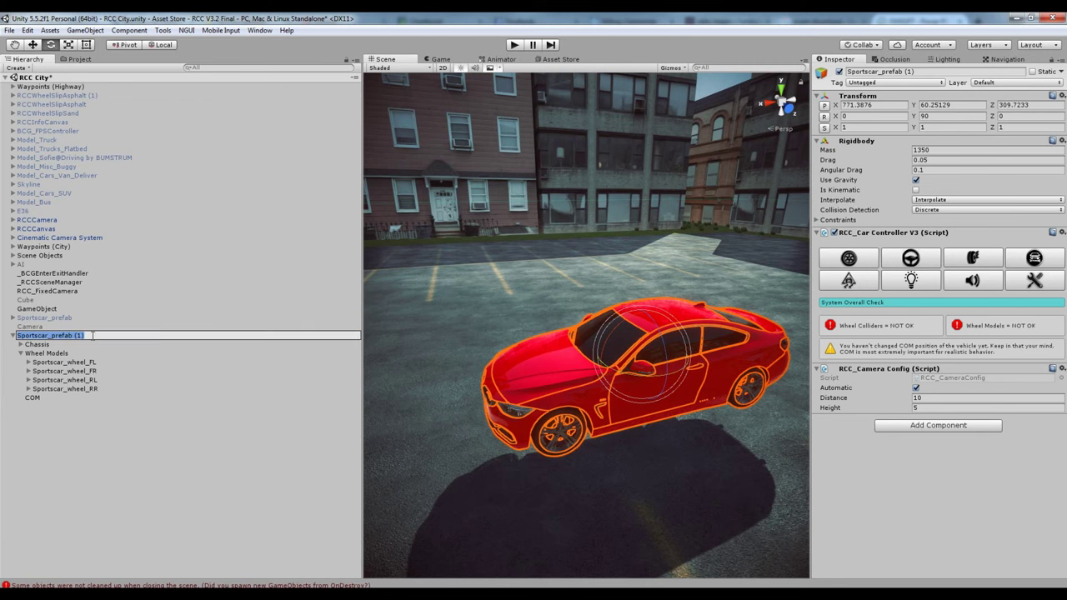
- Finish renaming the car's root object to Sportscar
key(BackSpace)
text(Sportscar)
key(Return)
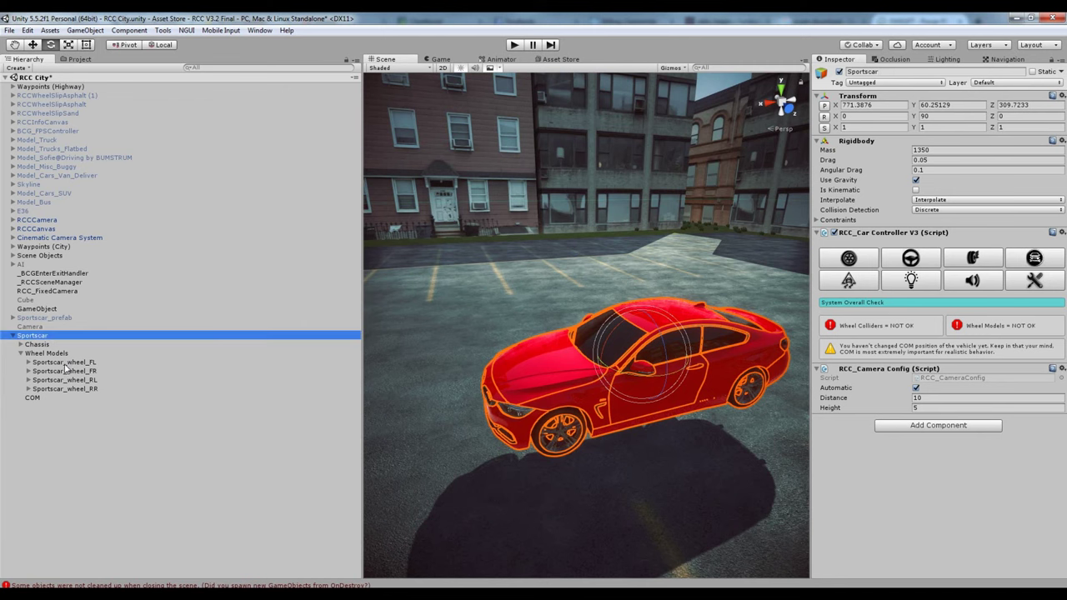
alt+drag(607, 386, 623, 385)
- Assign the FL, FR, RL and RR wheel models in Wheel Settings and create the wheel colliders
click(849, 258)
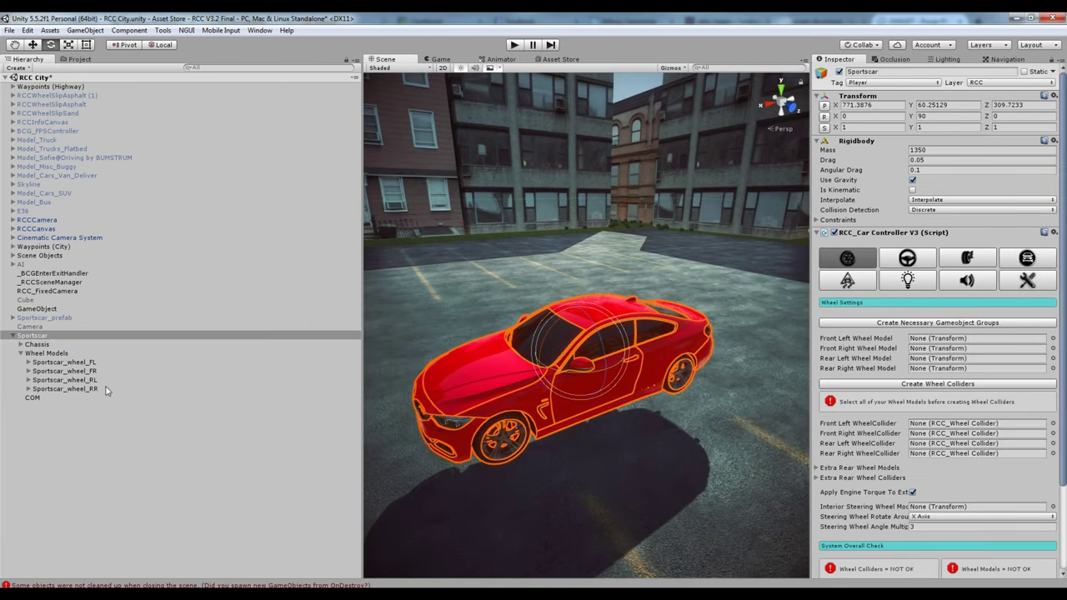
drag(58, 364, 975, 338)
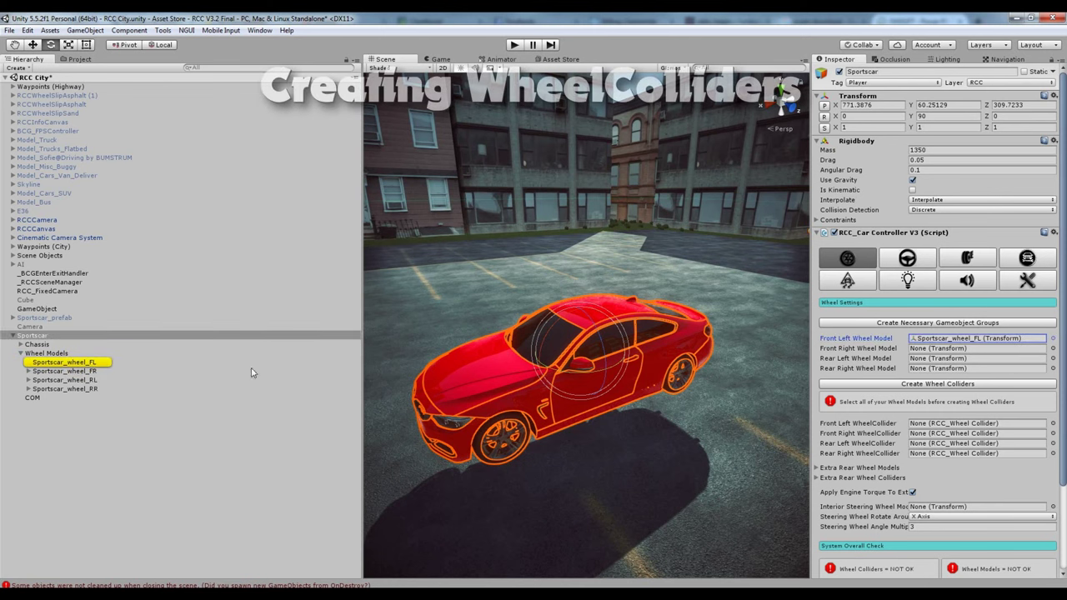
drag(72, 372, 976, 349)
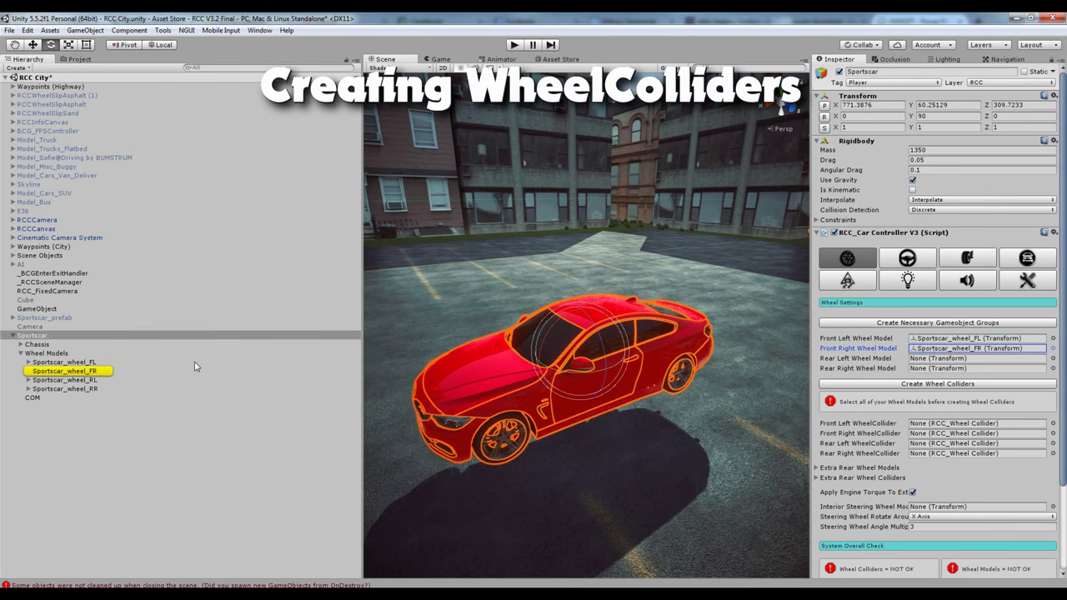
mouse_move(92, 388)
mouse_down()
mouse_move(932, 375)
mouse_move(942, 361)
mouse_up()
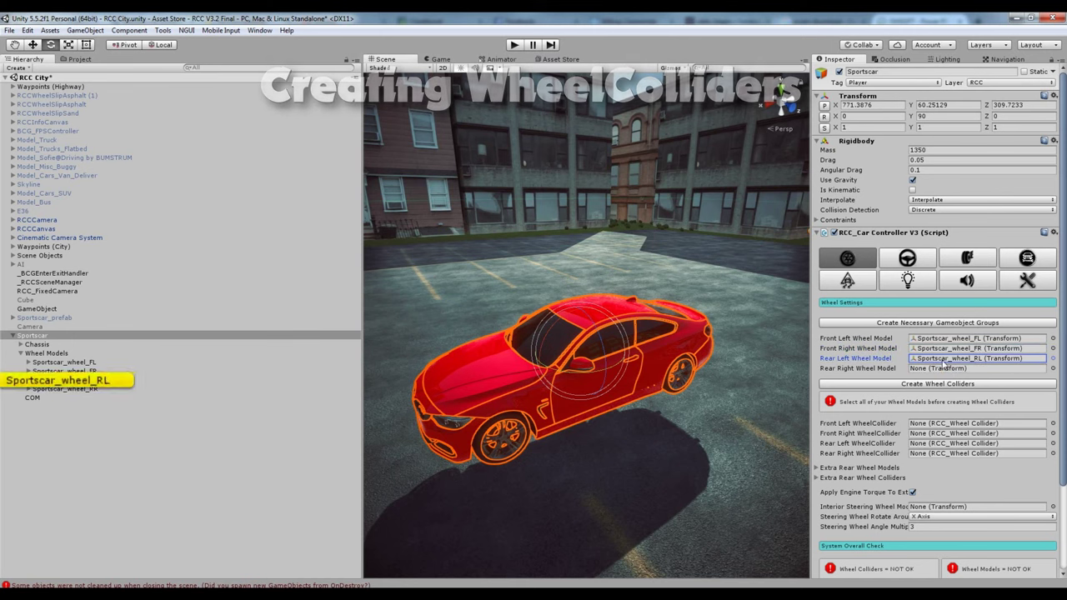
drag(66, 389, 966, 369)
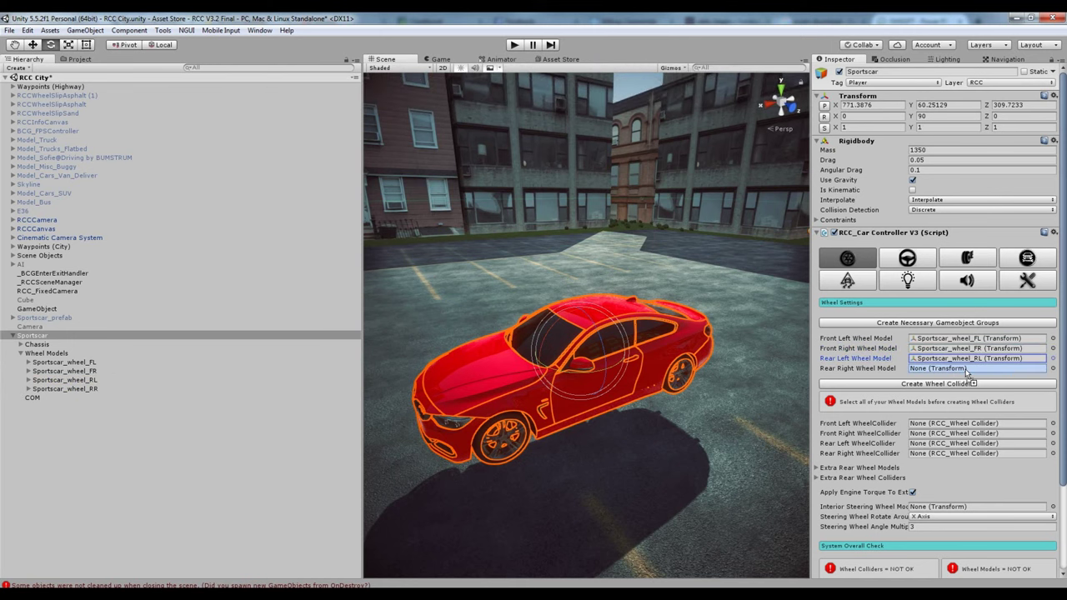
click(951, 384)
alt+drag(584, 350, 632, 383)
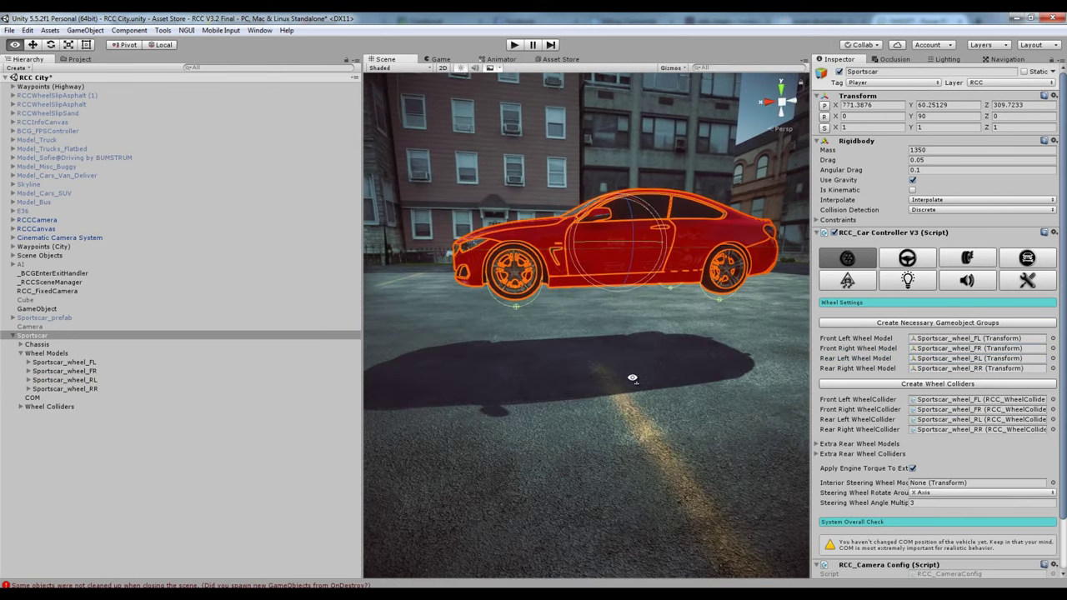
- Select and frame the COM object with the Move tool and a rear view of the car
click(19, 354)
click(32, 362)
key(f)
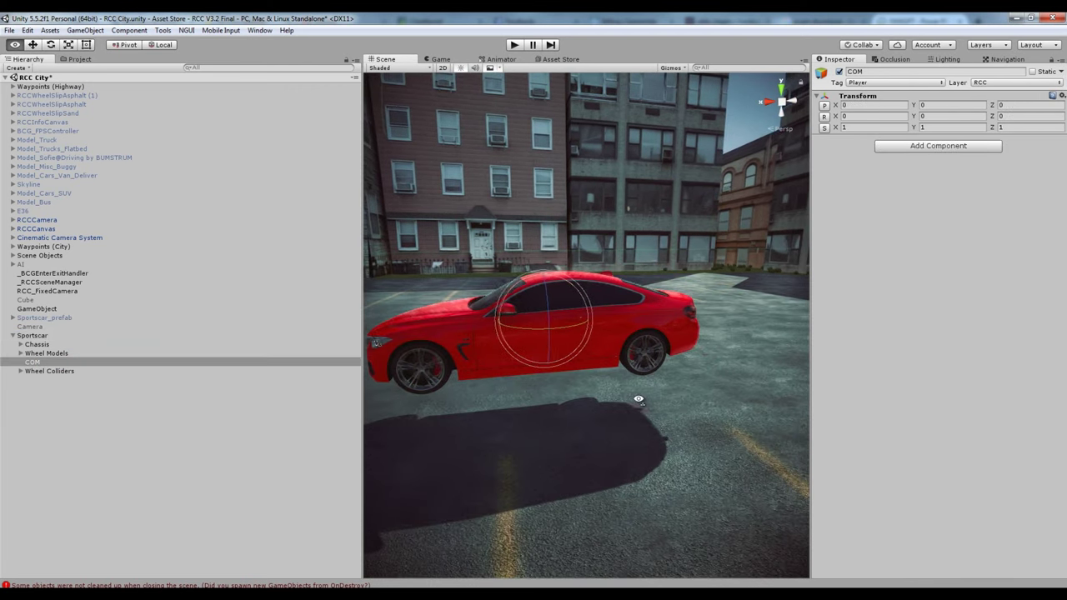
key(w)
click(769, 102)
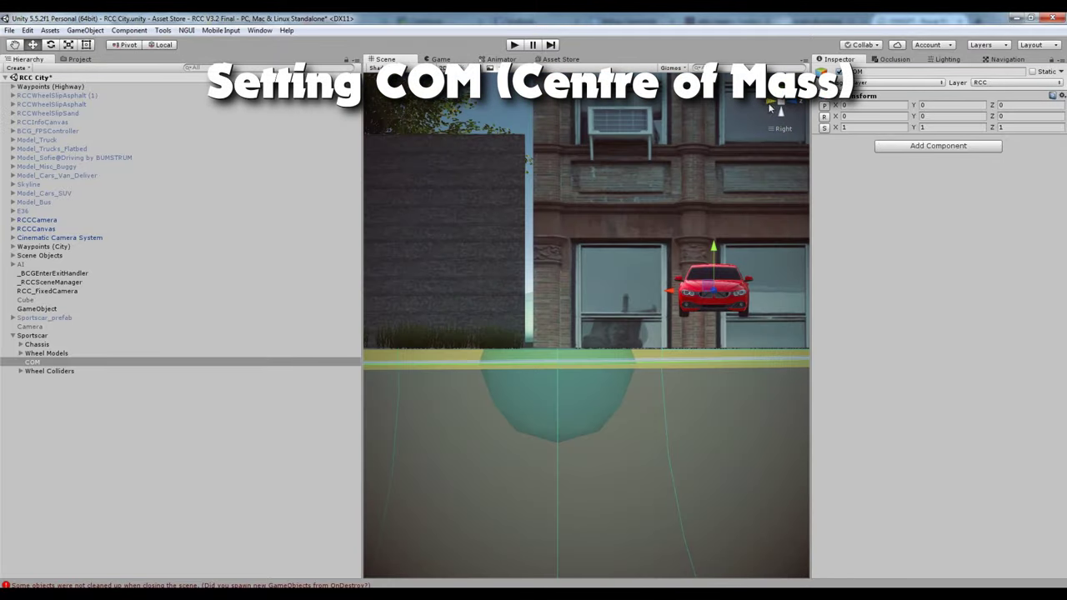
click(771, 101)
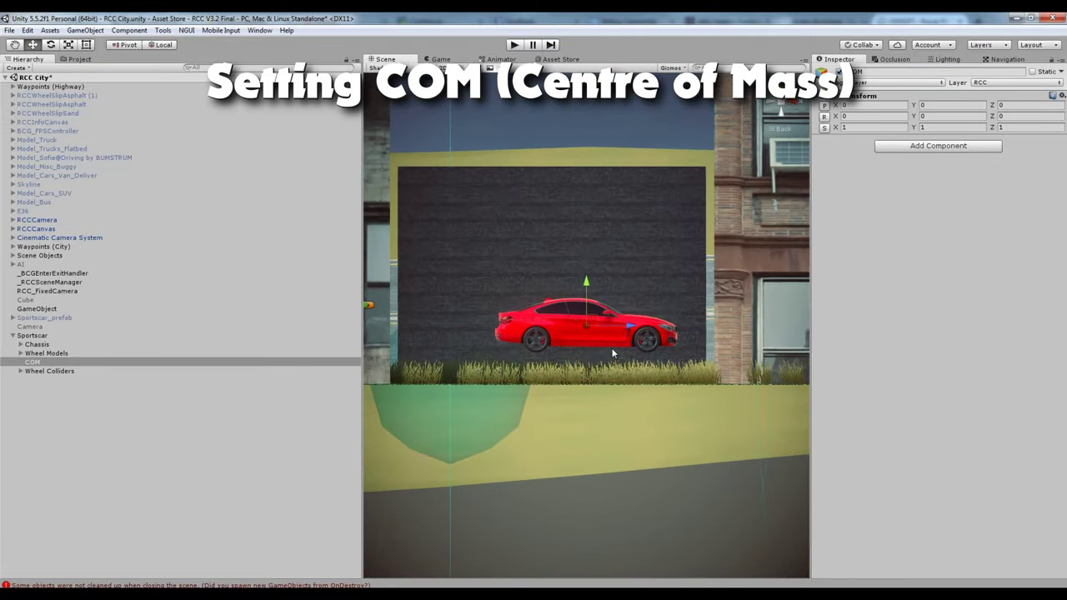
- Drag COM down to Y -0.341 and along Z to 0.179
scroll(613, 353, up, 8)
scroll(613, 354, up, 2)
drag(586, 282, 587, 321)
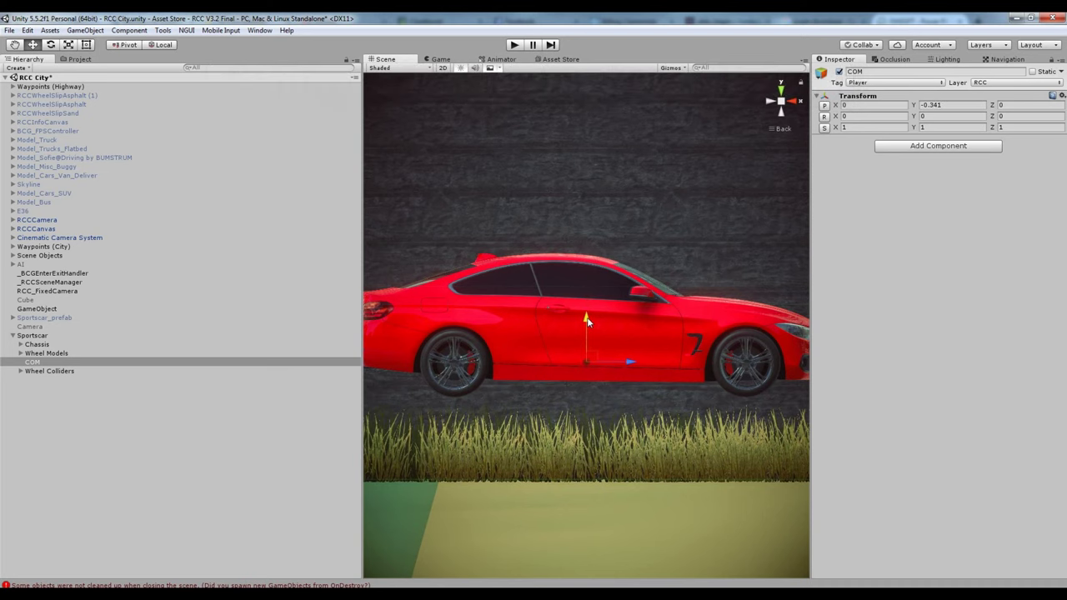
mouse_move(627, 367)
mouse_down()
mouse_move(648, 367)
mouse_move(769, 134)
mouse_up()
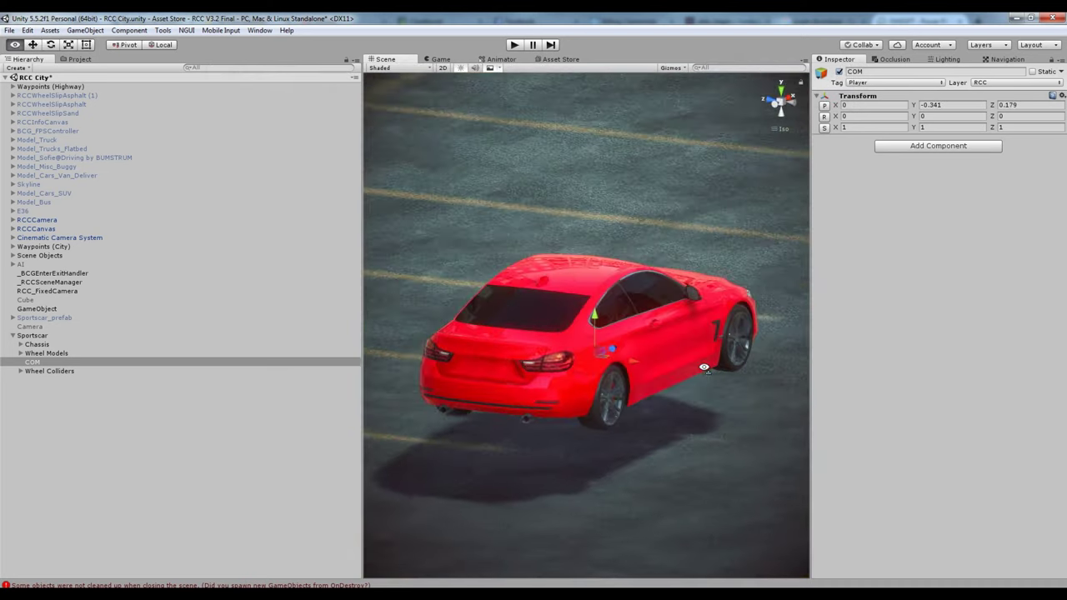
click(790, 103)
click(790, 100)
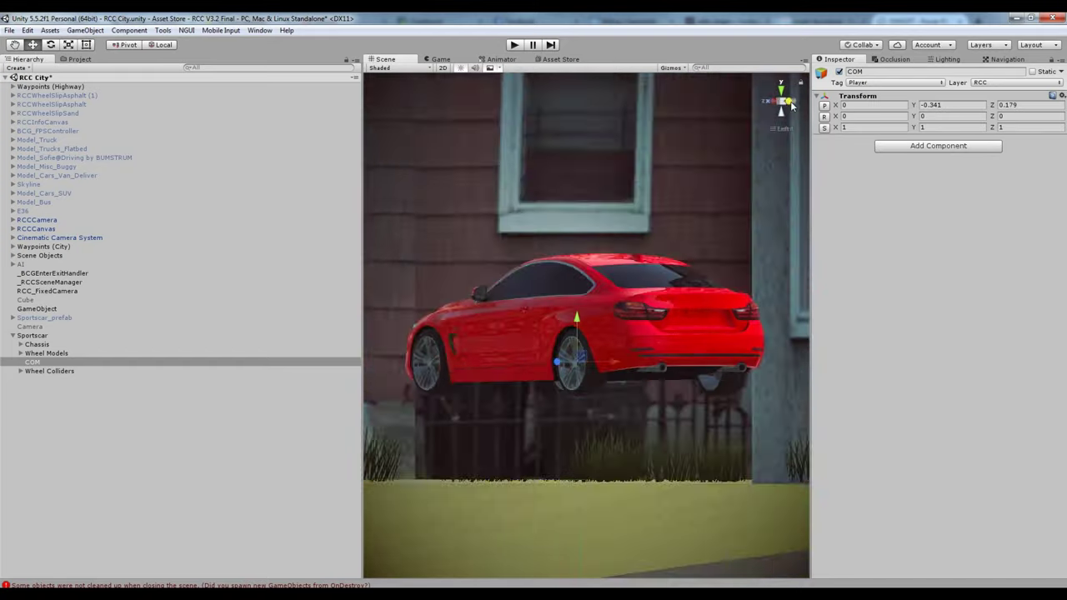
scroll(570, 350, up, 2)
- Tick Convex on the body Sportscar_prefab (1)'s Mesh Collider and assign the RCCVehicleCollider physic material
alt+drag(571, 352, 467, 371)
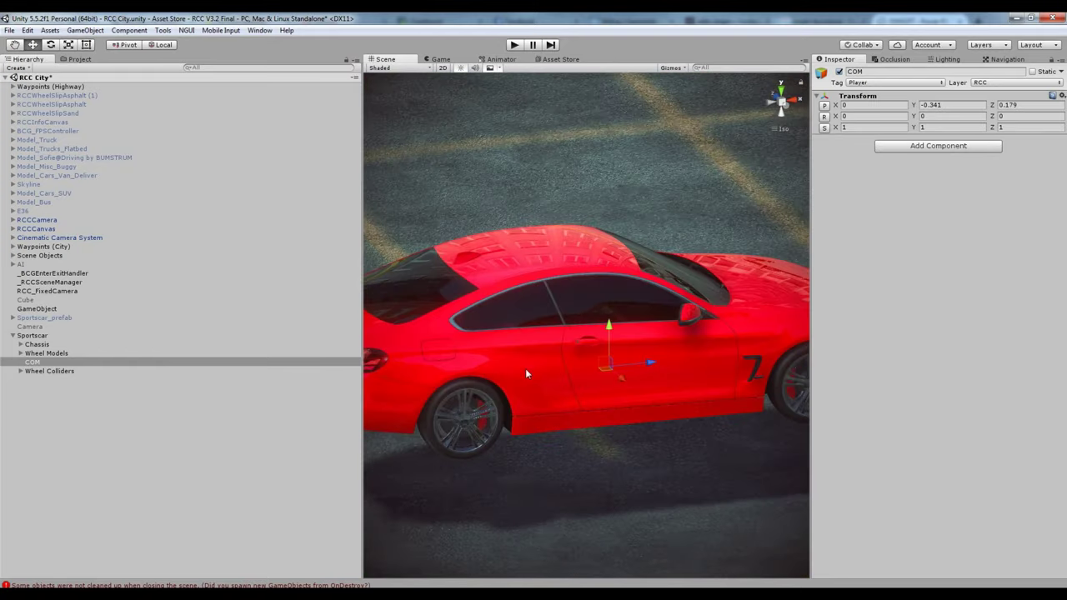
click(33, 335)
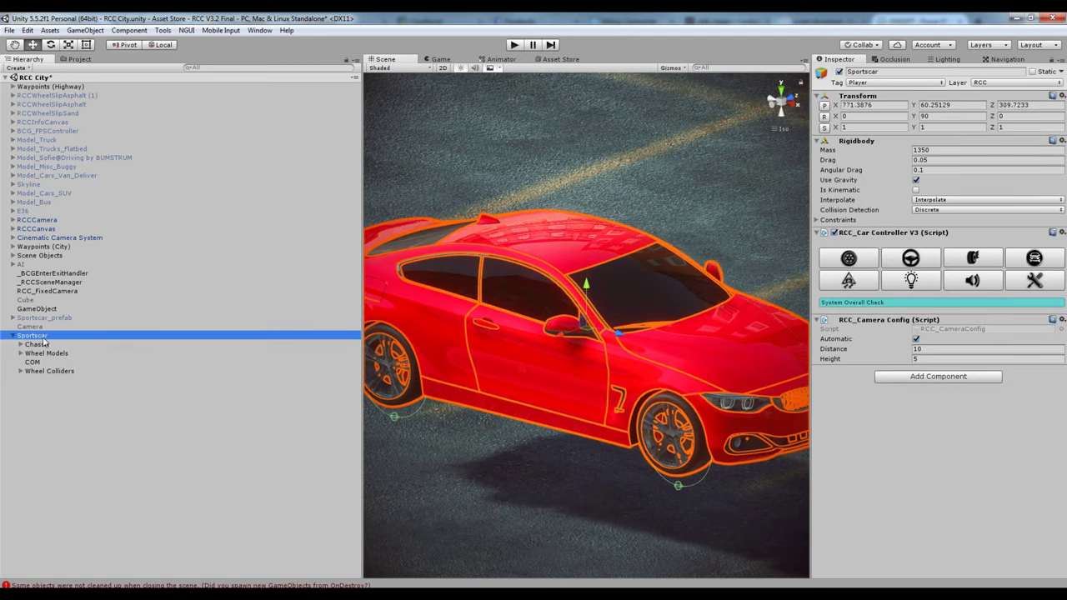
click(20, 344)
click(62, 354)
alt+drag(575, 341, 620, 344)
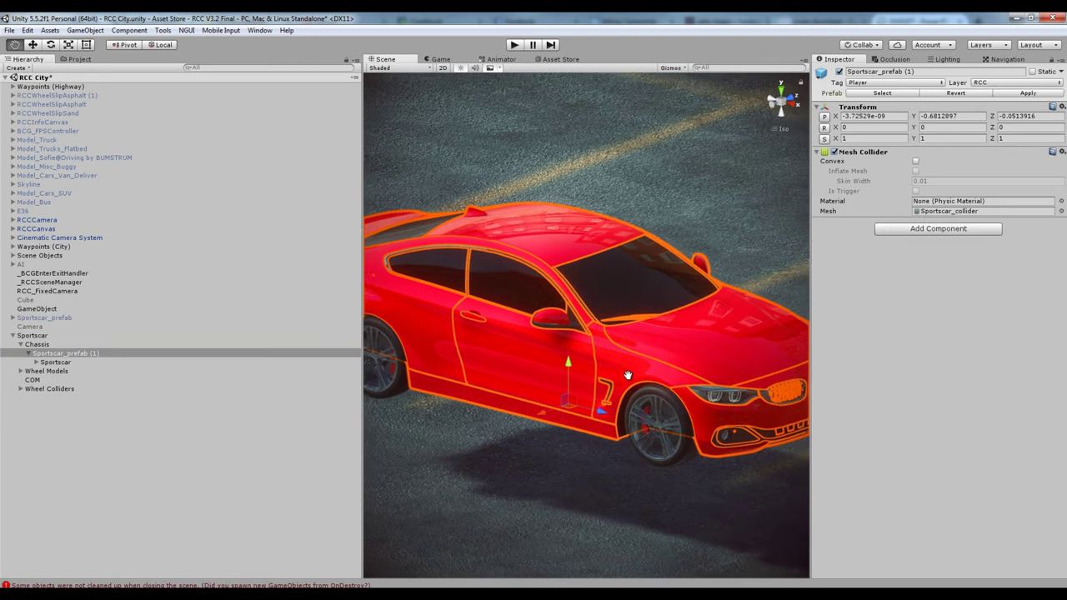
click(915, 161)
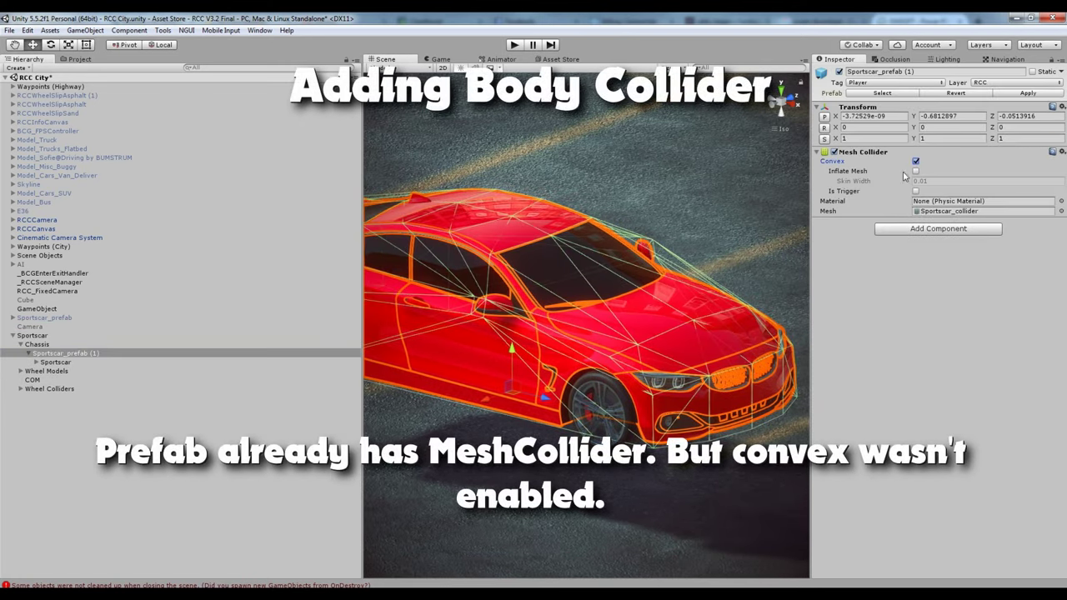
click(1060, 203)
text(ve)
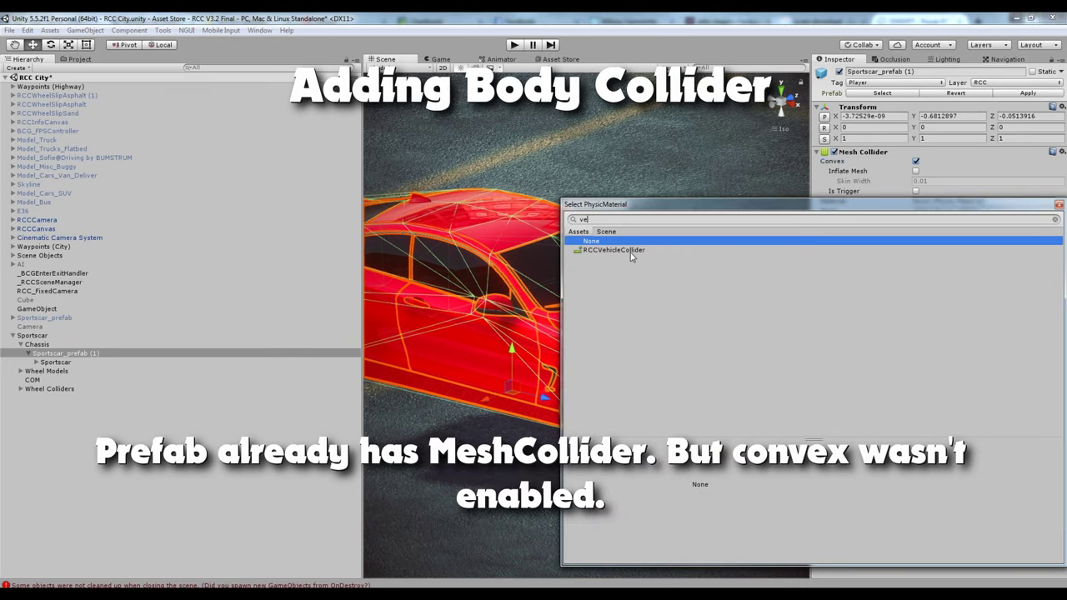
double_click(617, 250)
mouse_move(584, 334)
alt+mouse_down()
mouse_move(530, 338)
mouse_move(773, 364)
alt+mouse_up()
scroll(773, 363, down, 5)
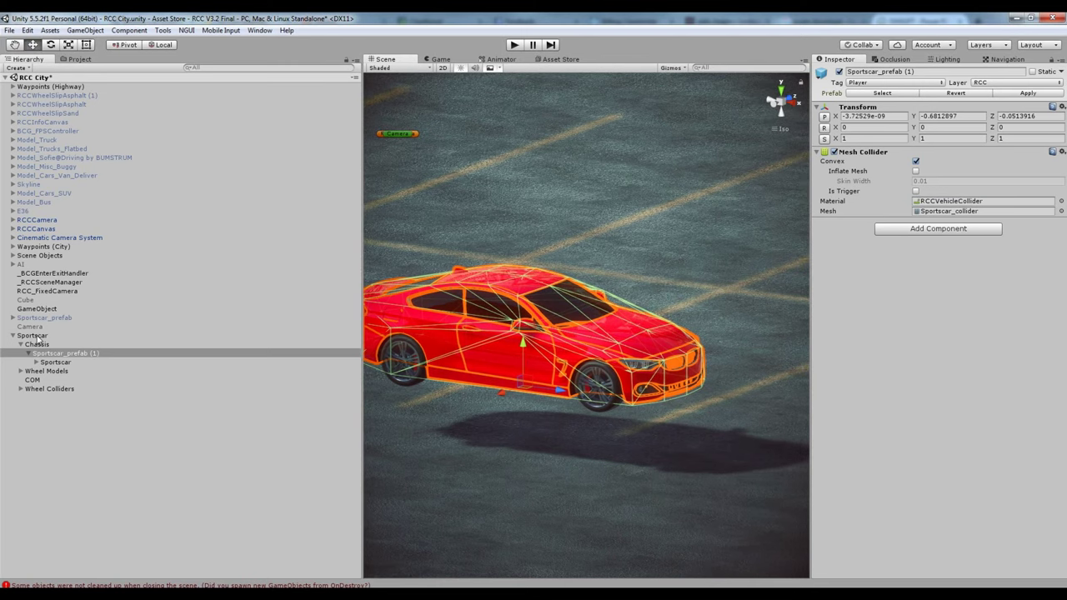
click(37, 337)
alt+drag(657, 346, 711, 335)
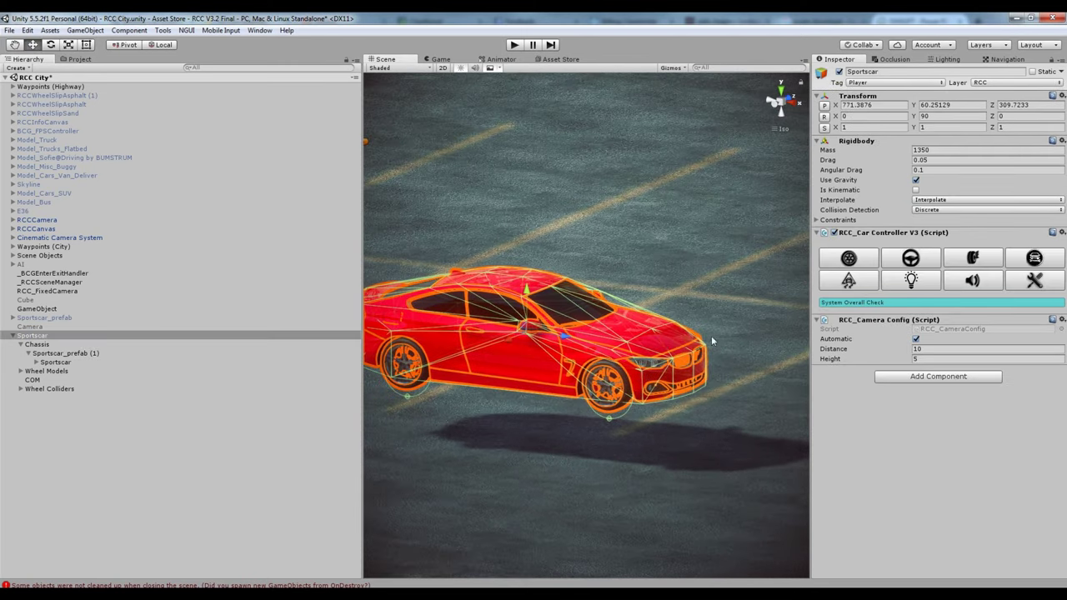
- Browse the car controller's steering, suspension, configuration, stability, lights, sound and damage tabs
click(934, 264)
click(975, 259)
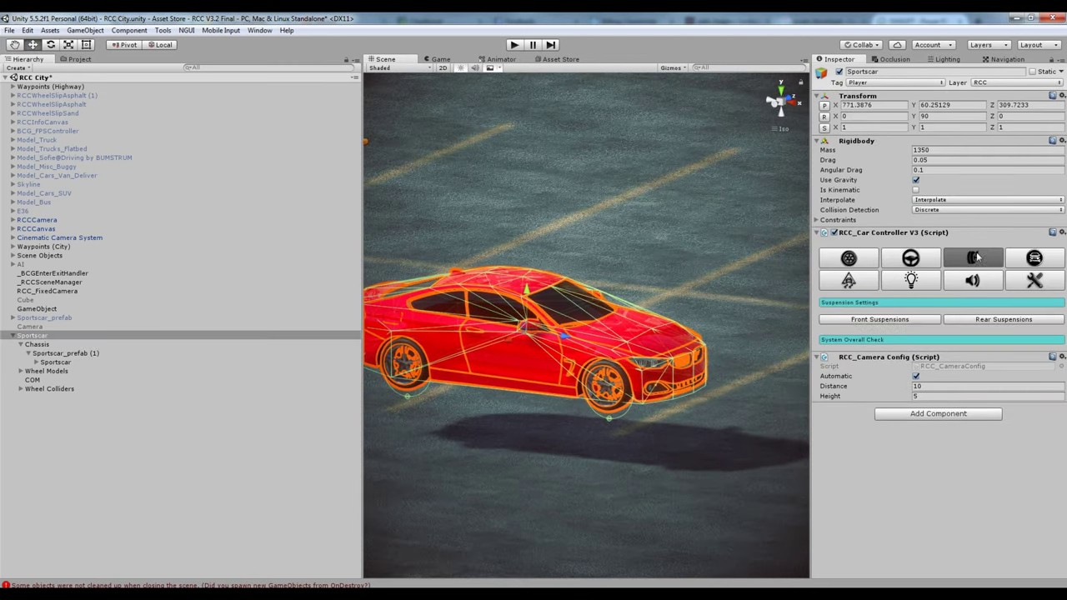
click(1034, 260)
click(846, 284)
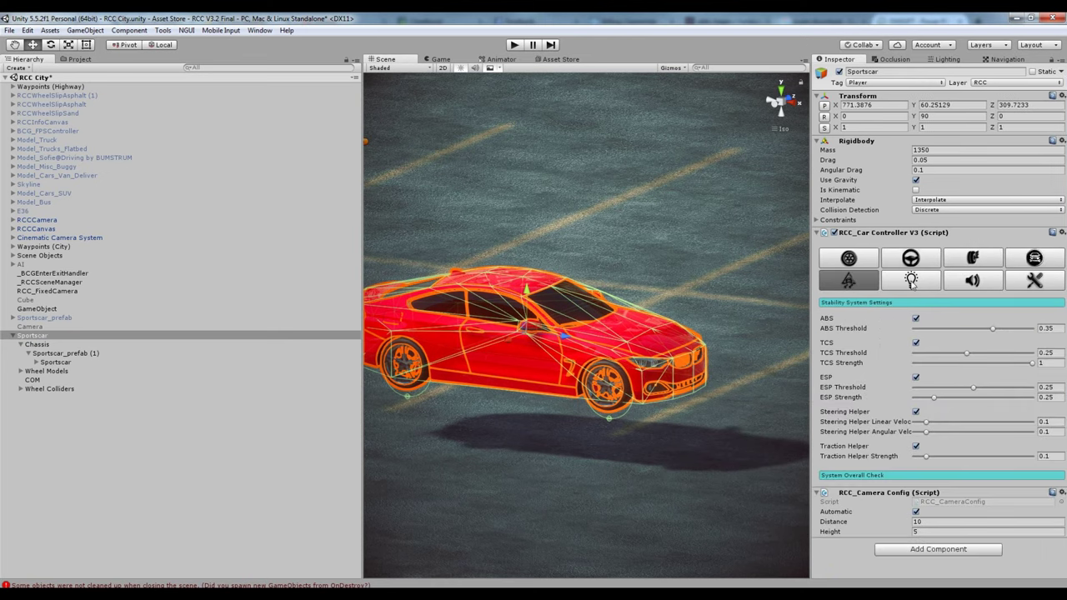
click(910, 283)
click(971, 283)
click(1042, 286)
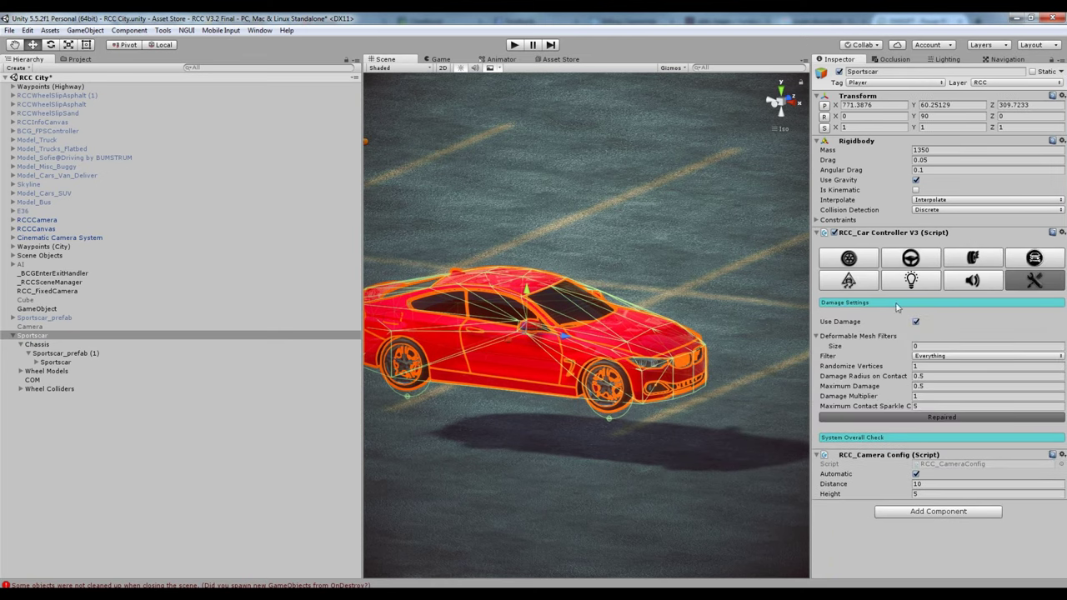
- Set Behavior Type to Custom in the Realistic Car Controller's Edit RCC Settings
click(165, 30)
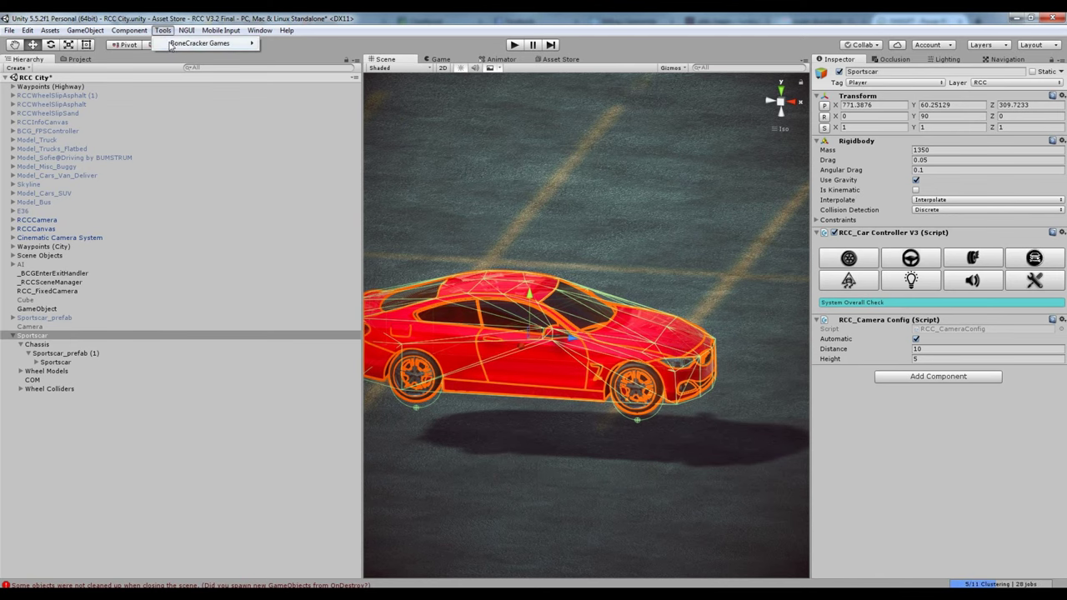
mouse_move(200, 41)
mouse_move(292, 41)
click(417, 43)
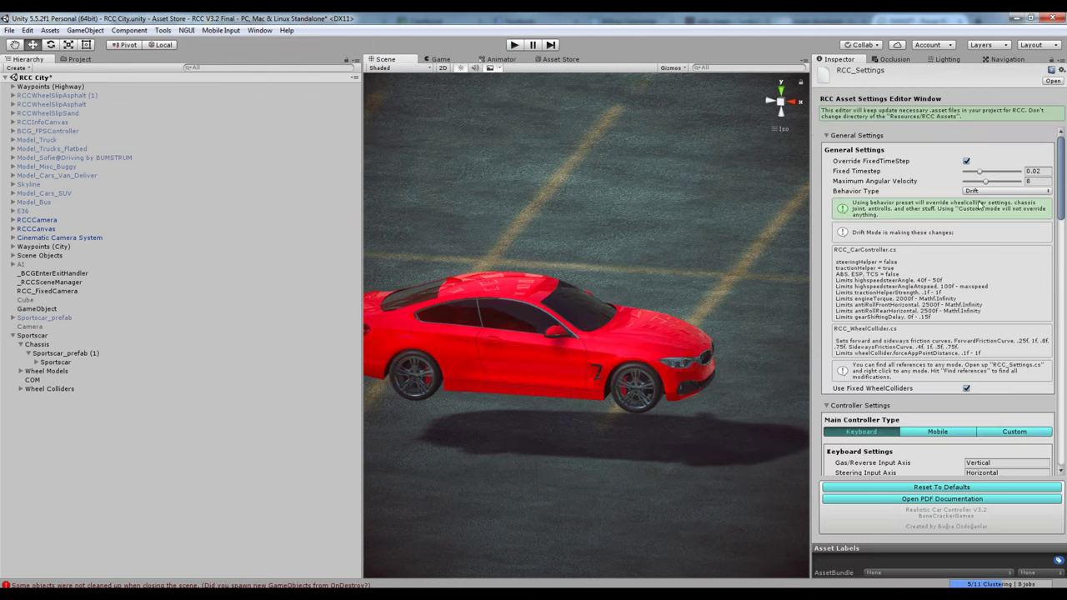
click(986, 192)
click(992, 264)
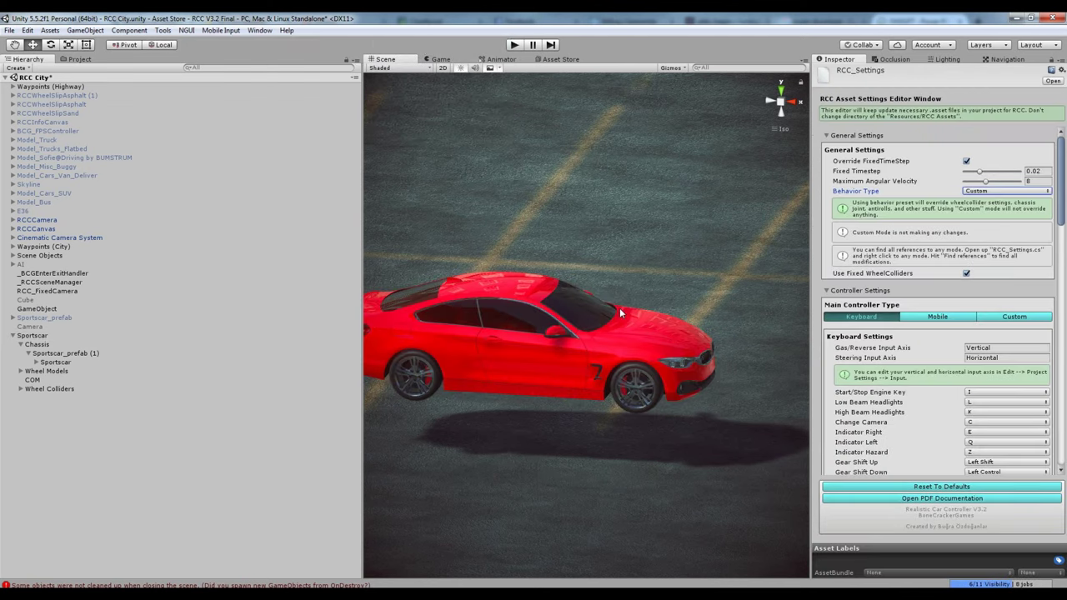
mouse_move(620, 313)
alt+mouse_down()
mouse_move(587, 383)
mouse_move(517, 380)
alt+mouse_up()
click(586, 383)
click(52, 335)
- In the car controller's suspension settings, change the suspension distance from 0.2 to 0.1
click(13, 336)
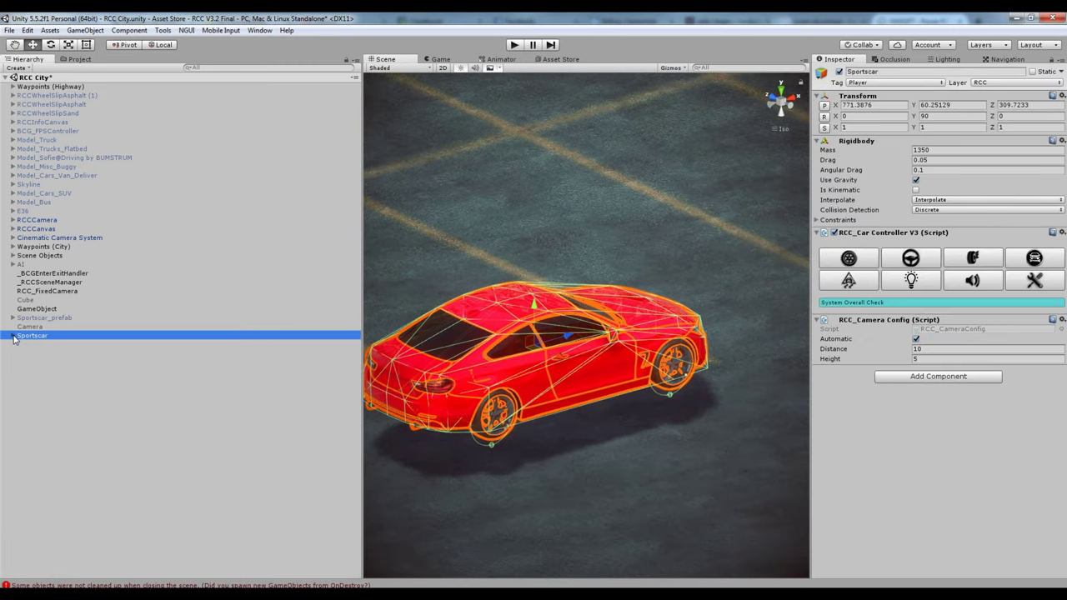
middle_drag(522, 367, 520, 324)
click(859, 264)
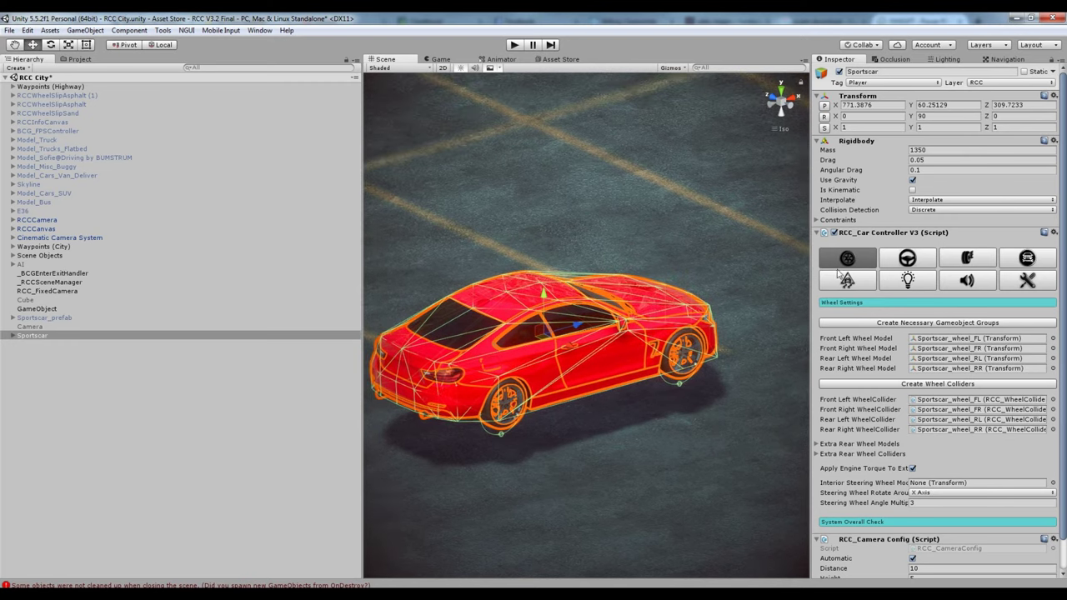
click(907, 264)
click(959, 263)
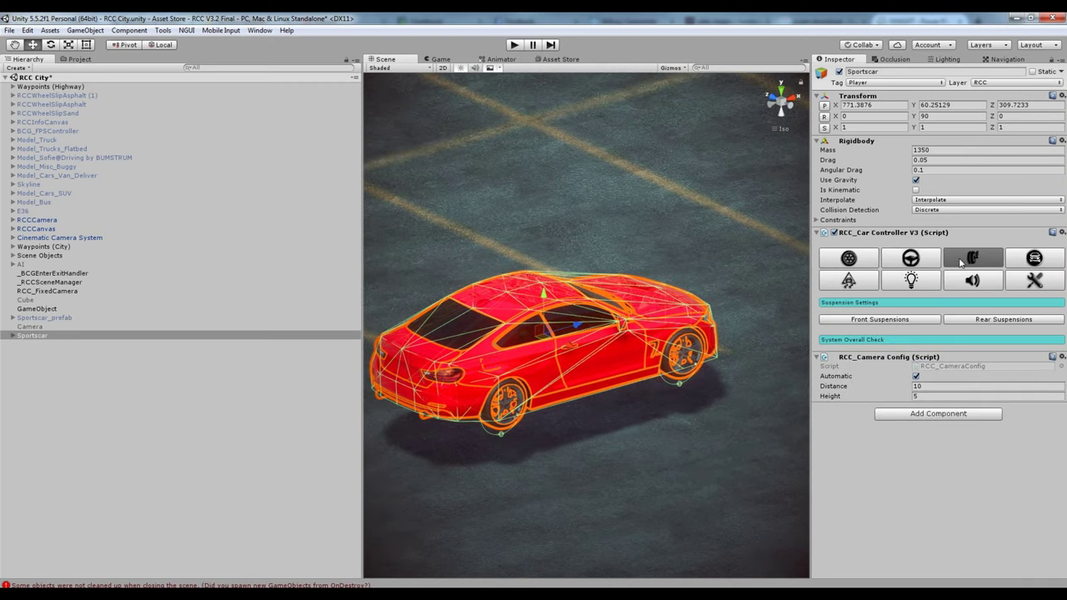
click(1023, 261)
click(980, 263)
click(892, 322)
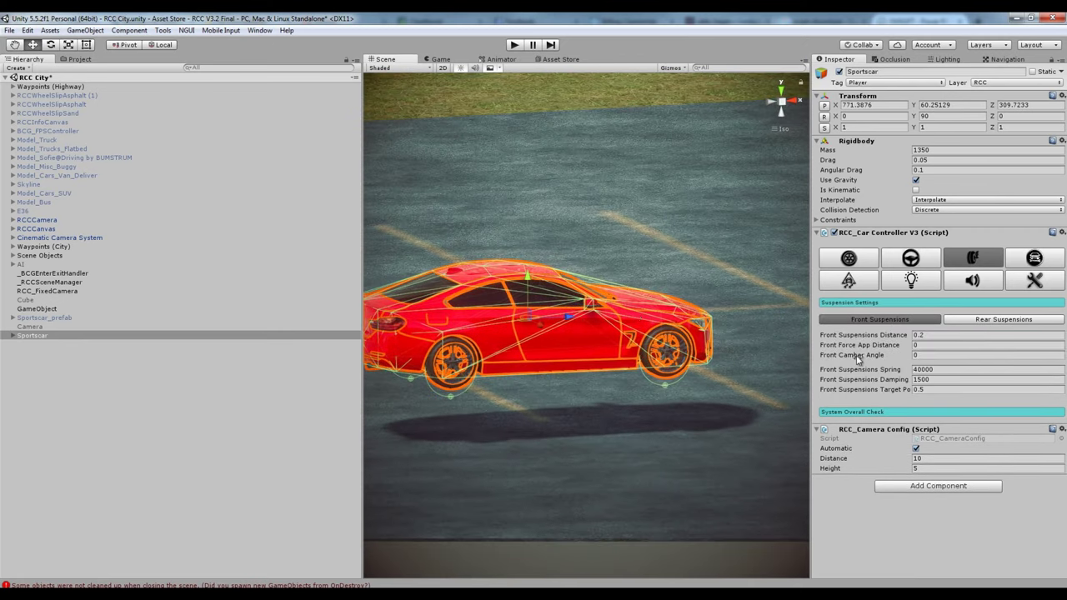
click(932, 336)
text(0.1)
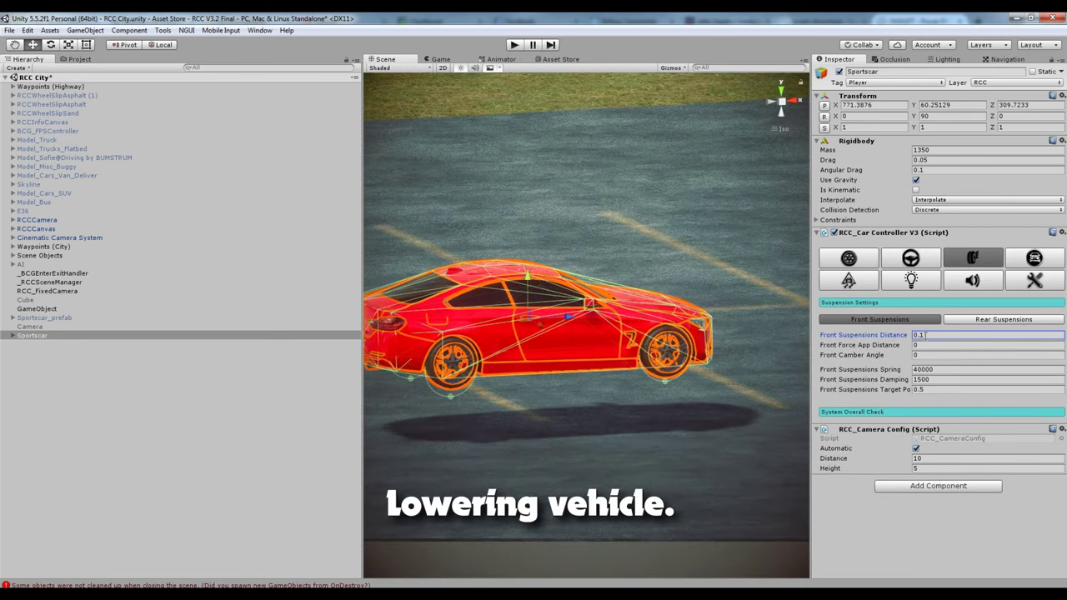
click(961, 323)
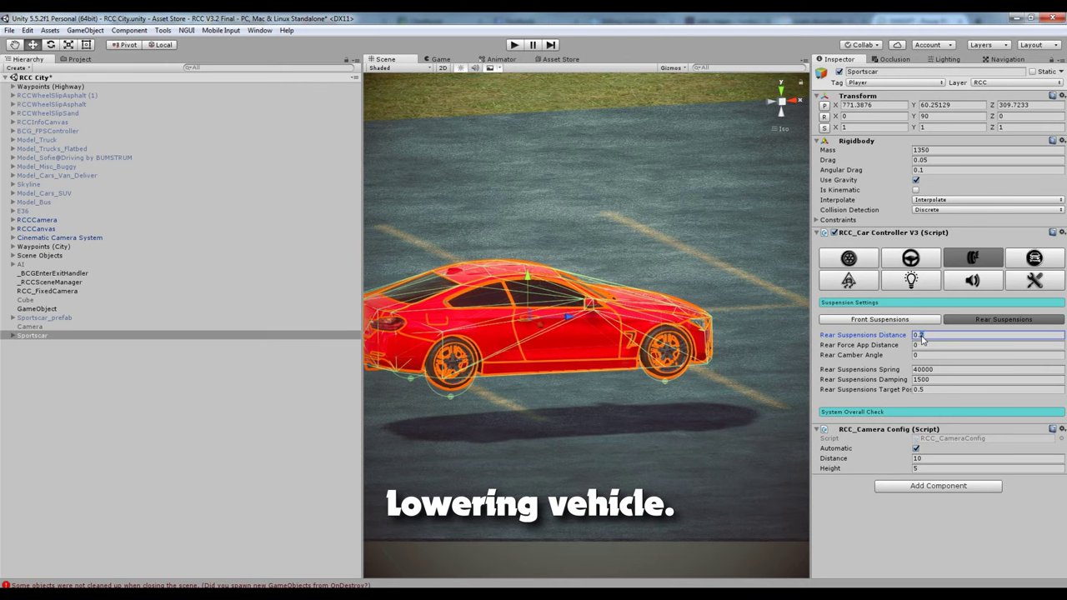
- Enter 0.1 for the rear suspension distance, then tick Use Fuel Consumption in Configurations
text(0.1)
click(1034, 258)
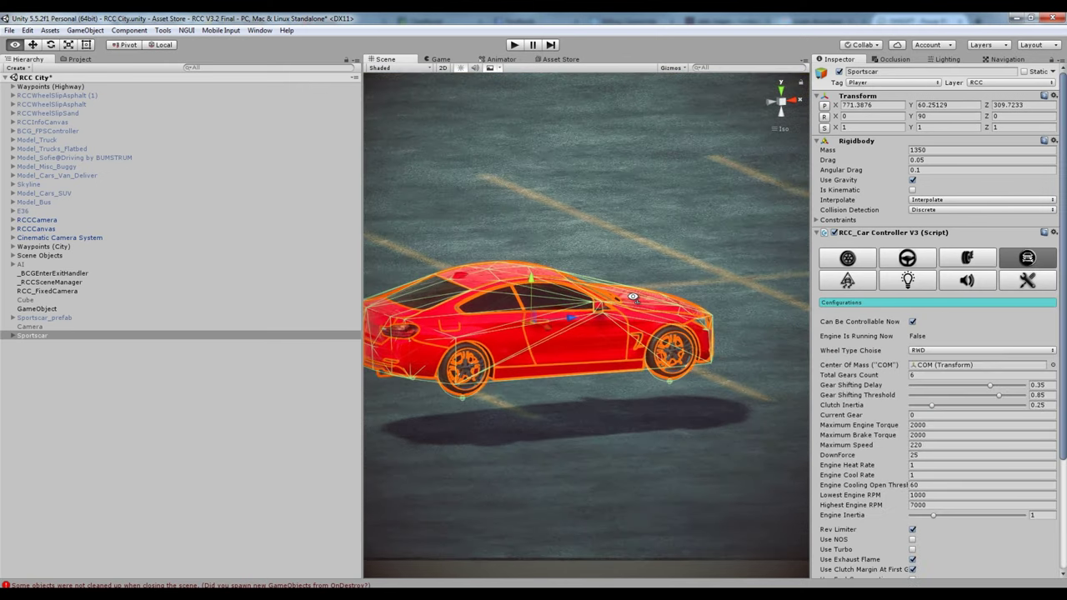
scroll(838, 358, down, 3)
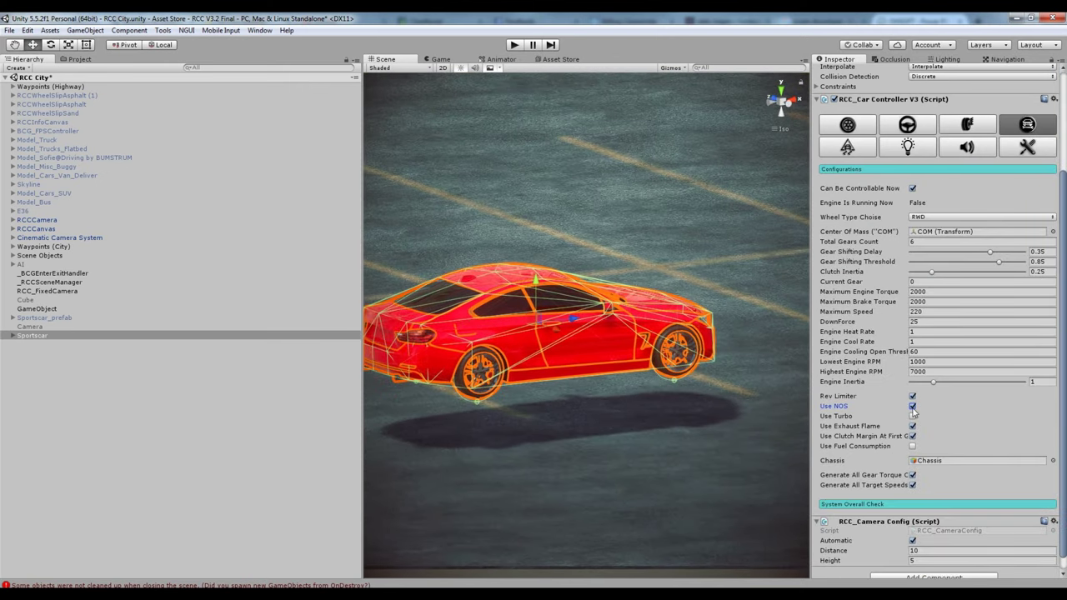
click(913, 446)
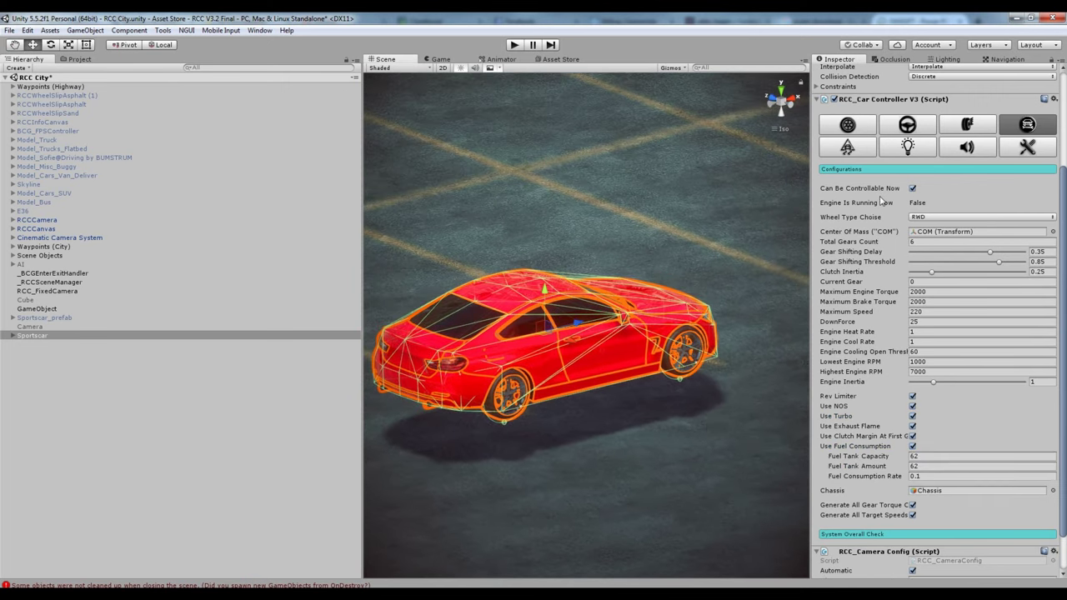
scroll(855, 150, up, 3)
click(927, 284)
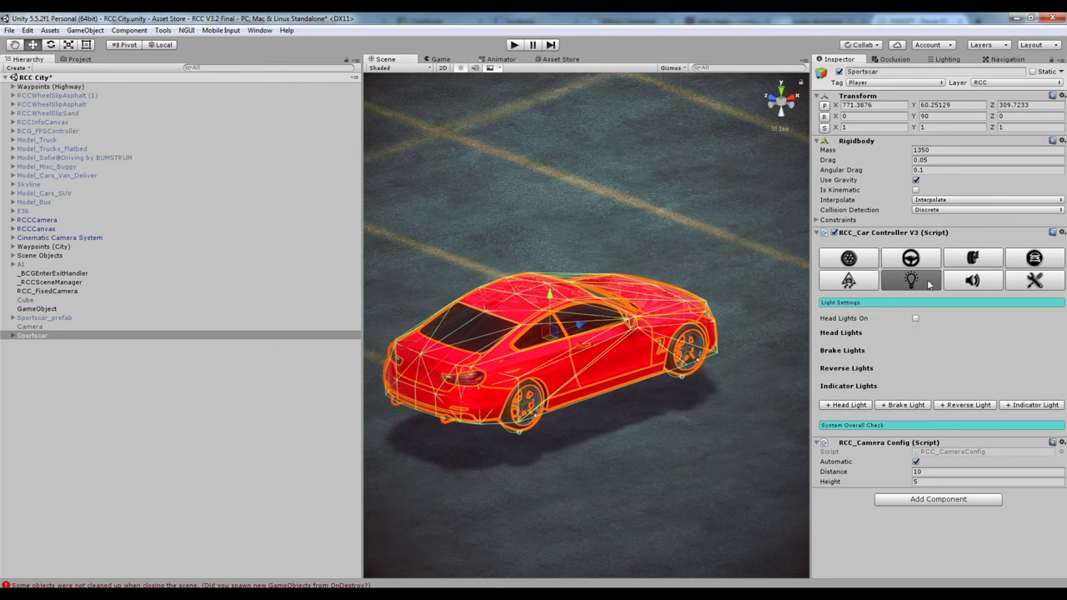
- Add a light blue headlight and place it on one front lamp
click(846, 405)
click(794, 105)
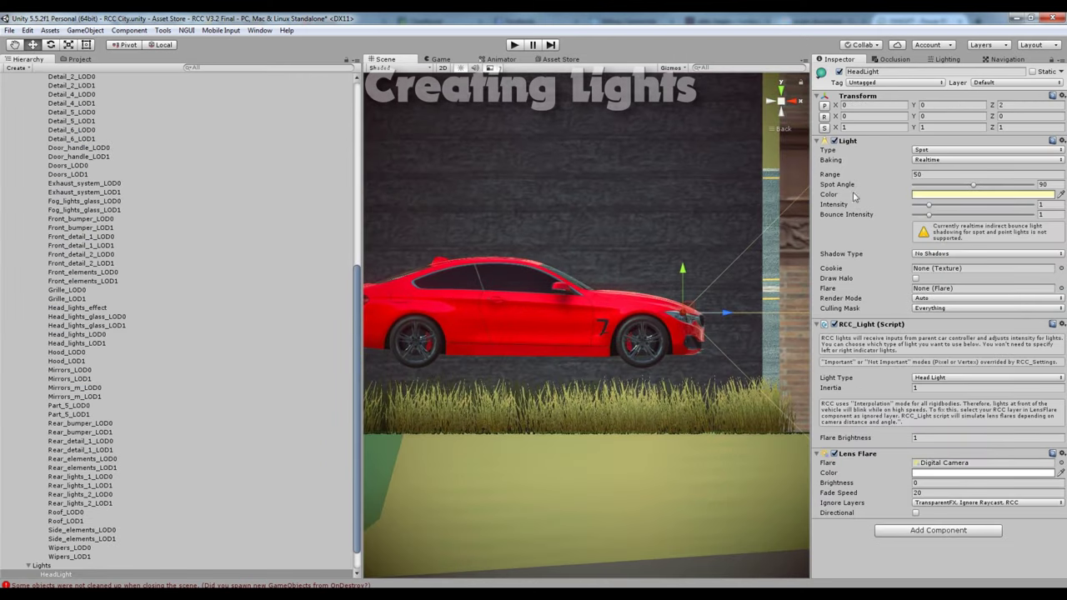
click(933, 197)
click(154, 275)
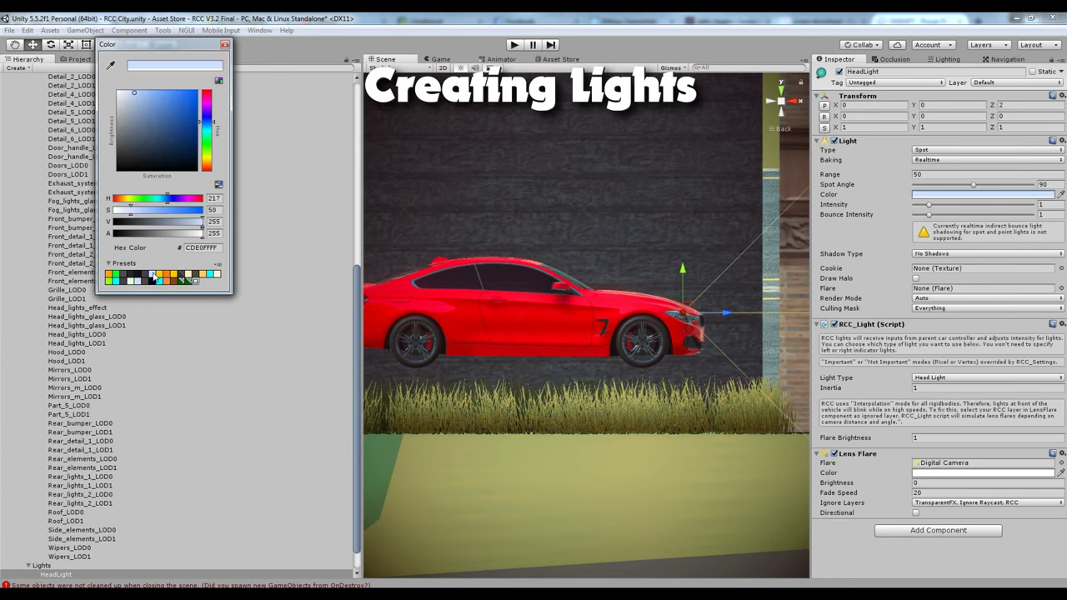
click(224, 45)
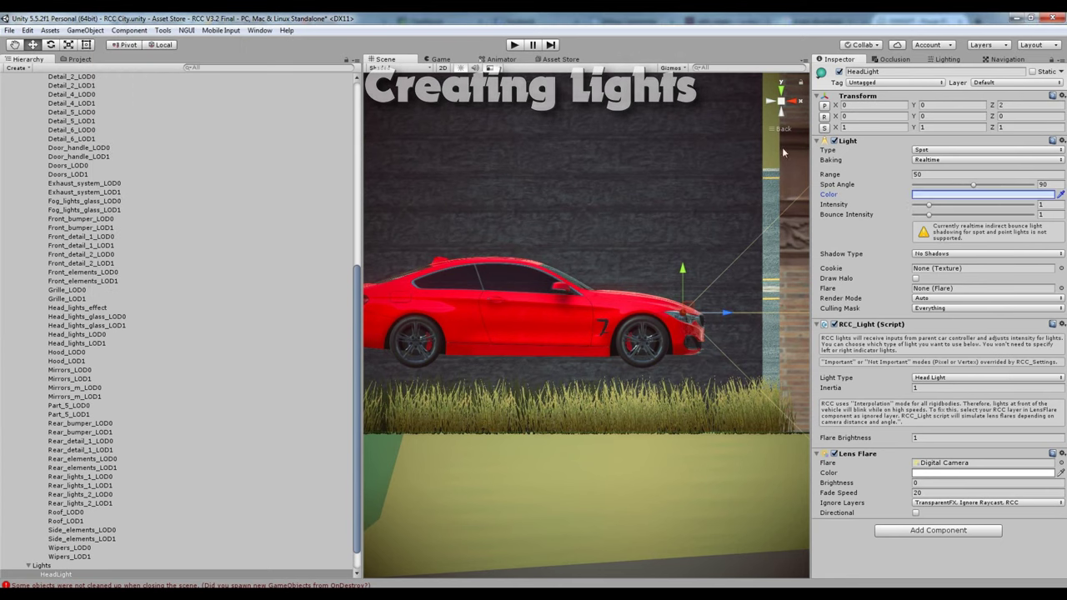
click(791, 101)
scroll(580, 356, up, 3)
scroll(539, 287, up, 3)
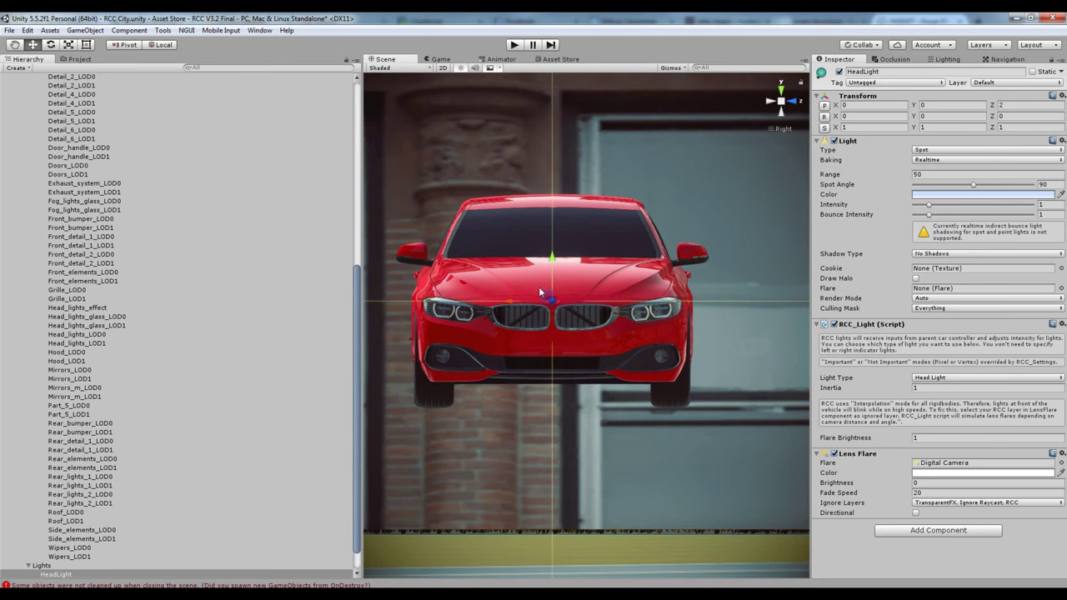
drag(552, 309, 656, 307)
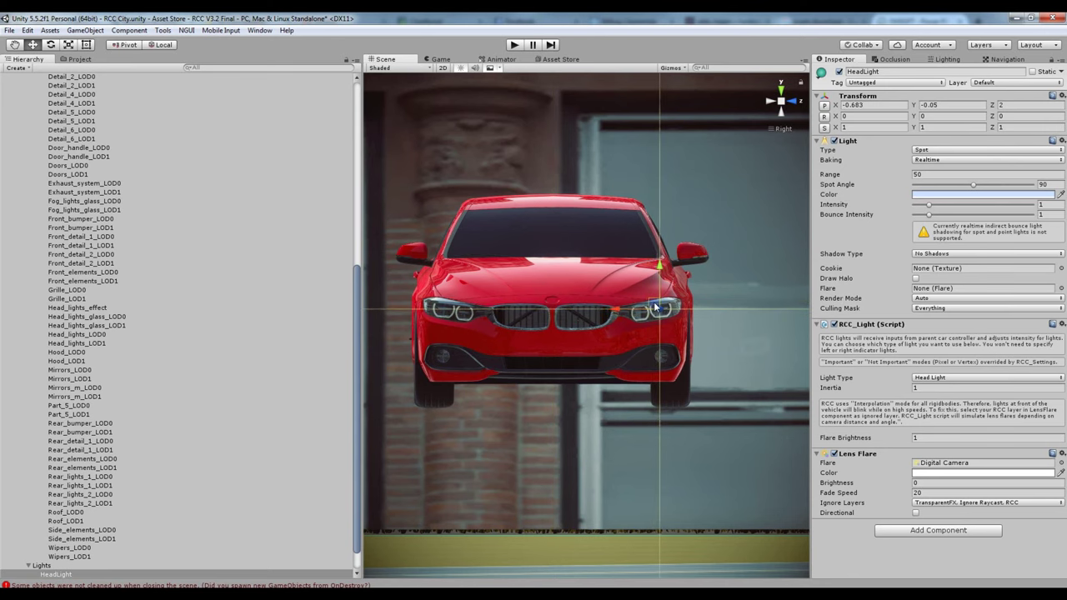
mouse_move(681, 348)
alt+mouse_down()
mouse_move(529, 409)
mouse_move(497, 363)
mouse_move(578, 376)
alt+mouse_up()
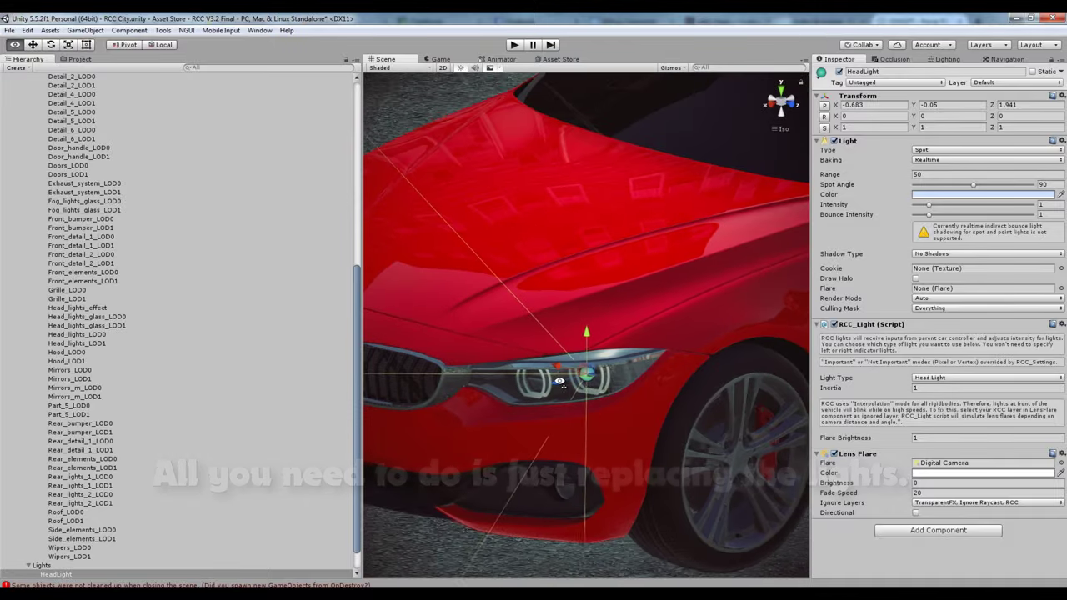
alt+drag(560, 382, 723, 296)
- Duplicate the headlight and mirror the copy onto the other lamp (X ±0.683)
key(ctrl+d)
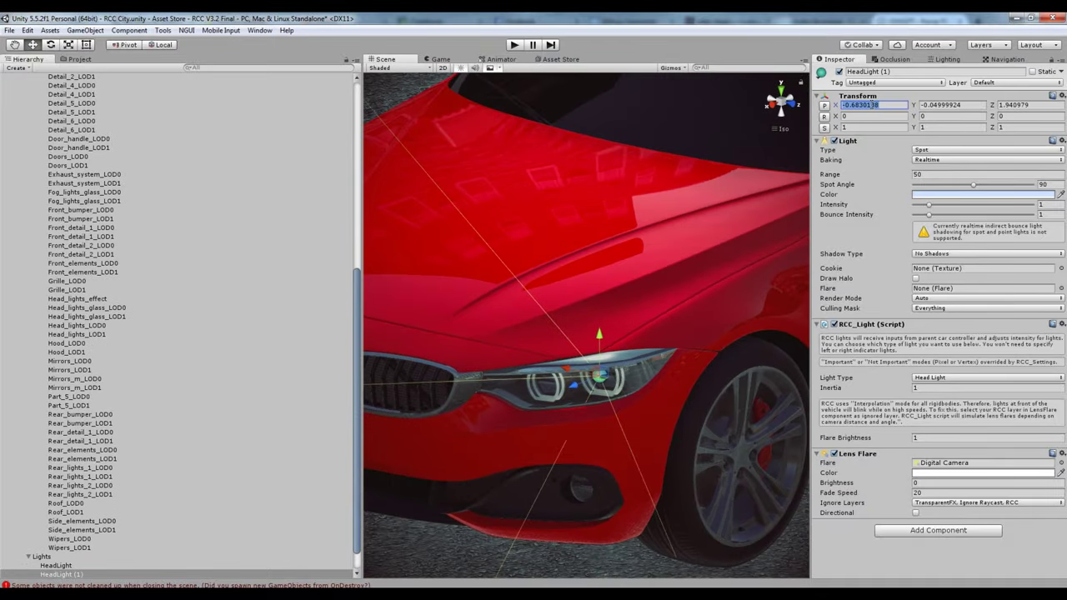
key(Home)
key(Delete)
key(Return)
alt+drag(497, 329, 720, 370)
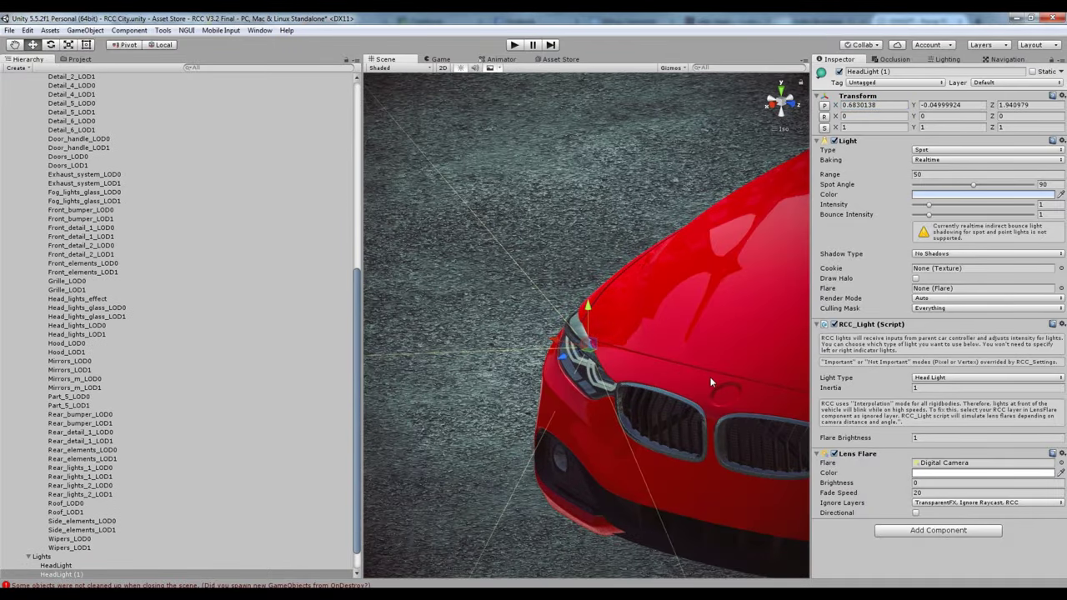
scroll(603, 372, down, 2)
scroll(606, 375, down, 2)
scroll(606, 374, down, 2)
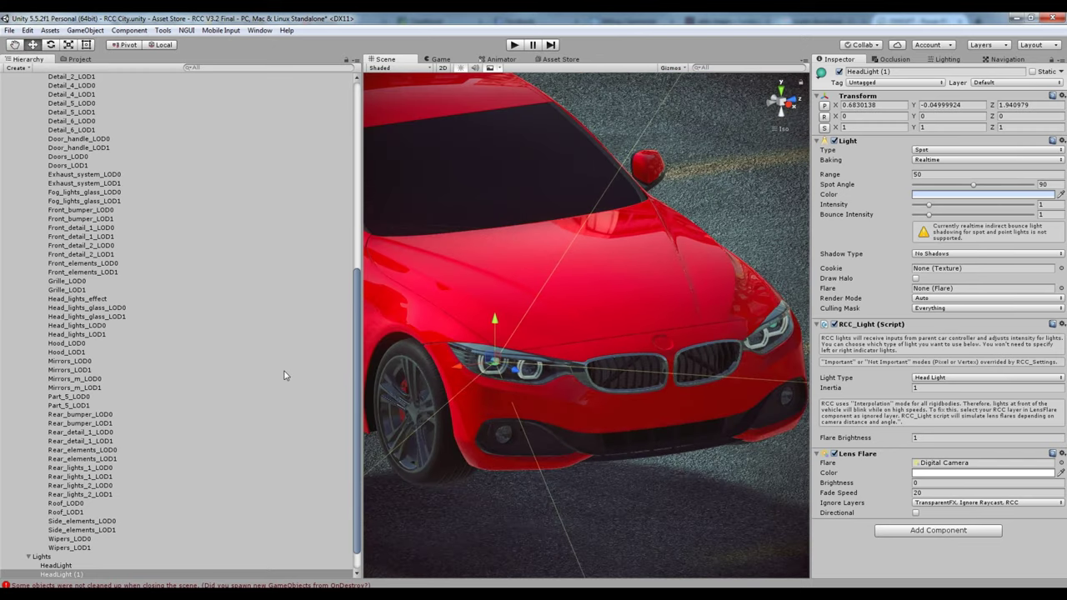
scroll(58, 273, up, 10)
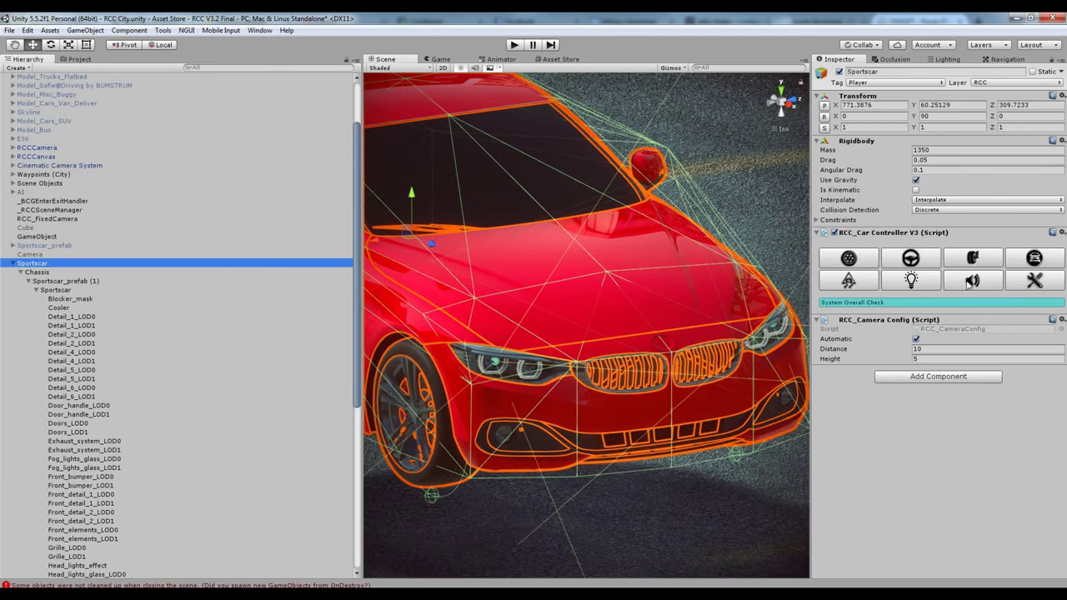
- Add a red brake light from the light settings and place it on one tail lamp
click(911, 281)
click(921, 425)
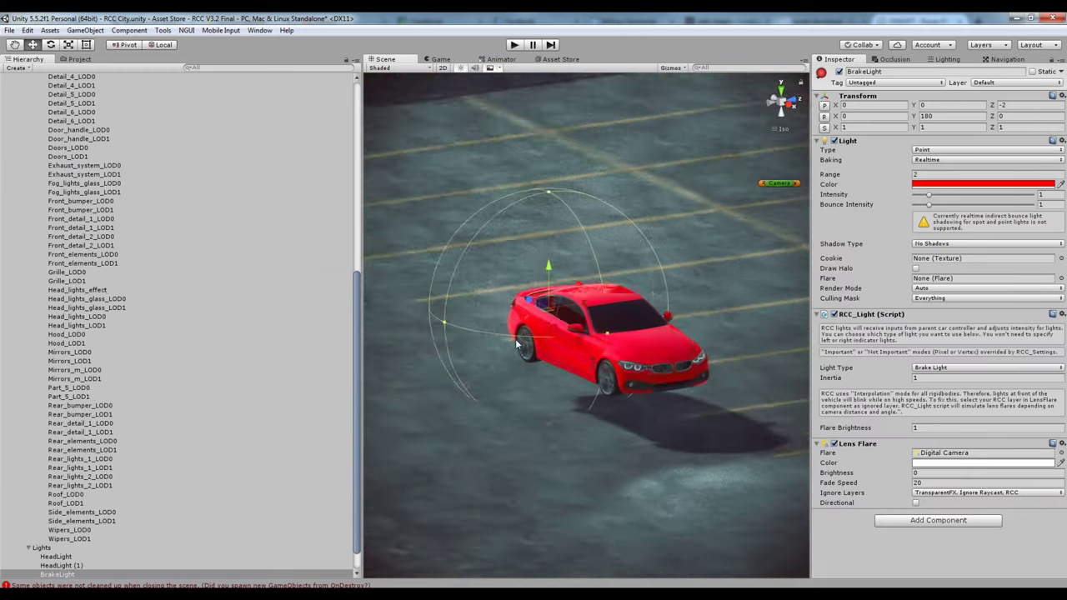
click(777, 101)
scroll(611, 277, up, 10)
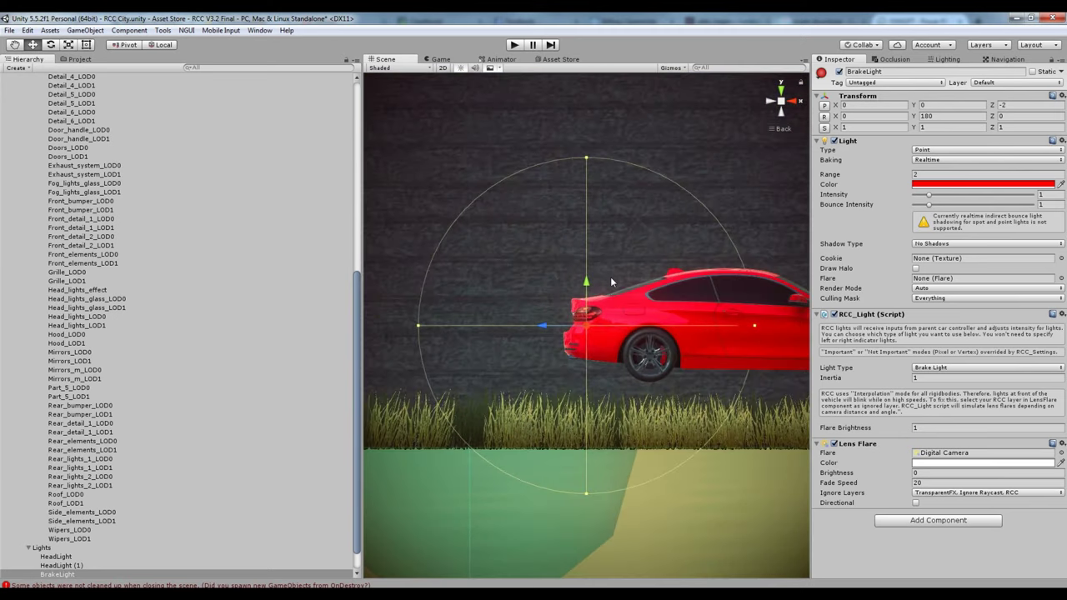
drag(581, 330, 564, 301)
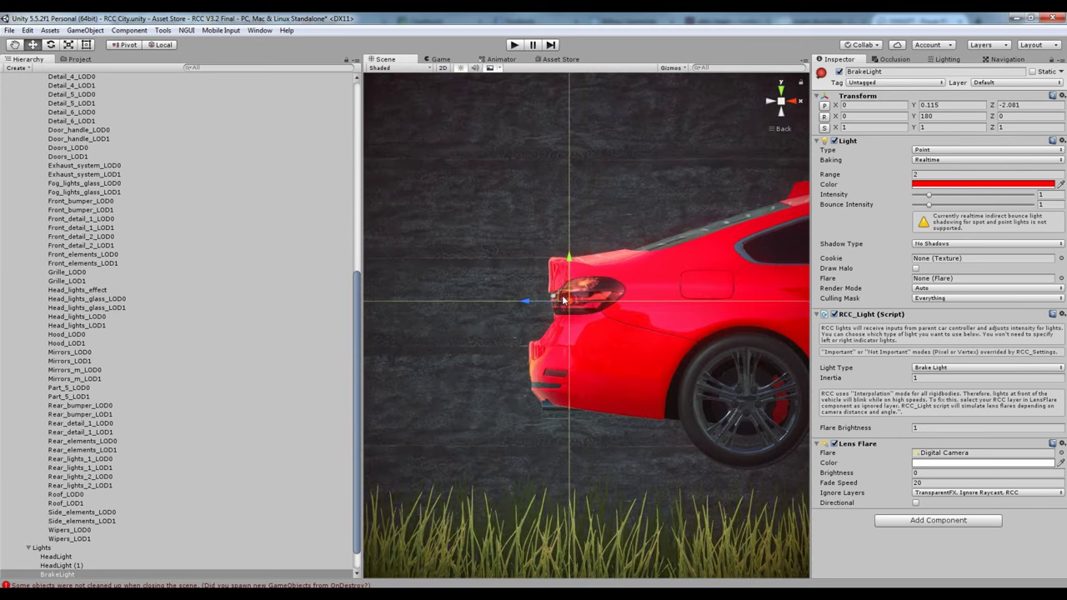
click(766, 101)
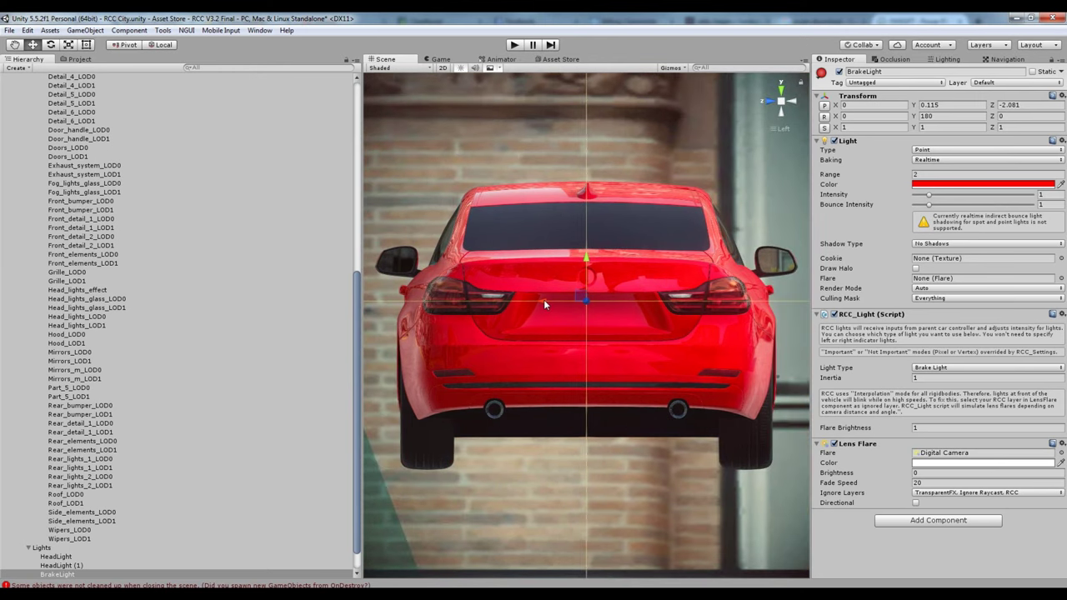
drag(544, 305, 685, 306)
mouse_move(789, 244)
alt+mouse_down()
mouse_move(777, 241)
mouse_move(586, 373)
alt+mouse_up()
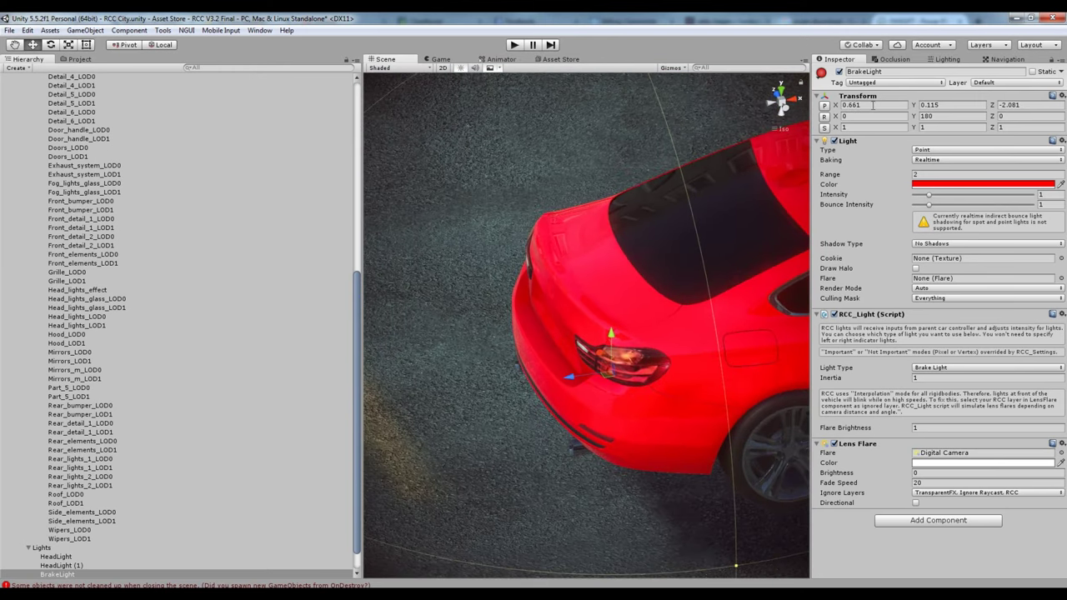
- Duplicate the brake light, mirror its X to -0.661, and reselect the Sportscar
key(ctrl+d)
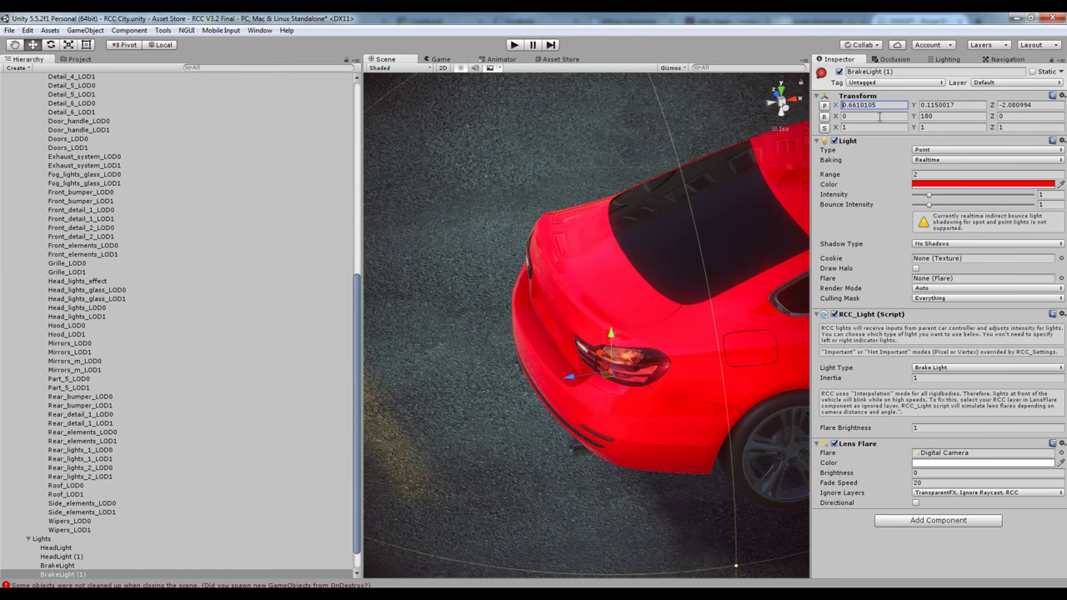
text(-)
key(Return)
alt+drag(583, 350, 647, 276)
scroll(201, 362, up, 10)
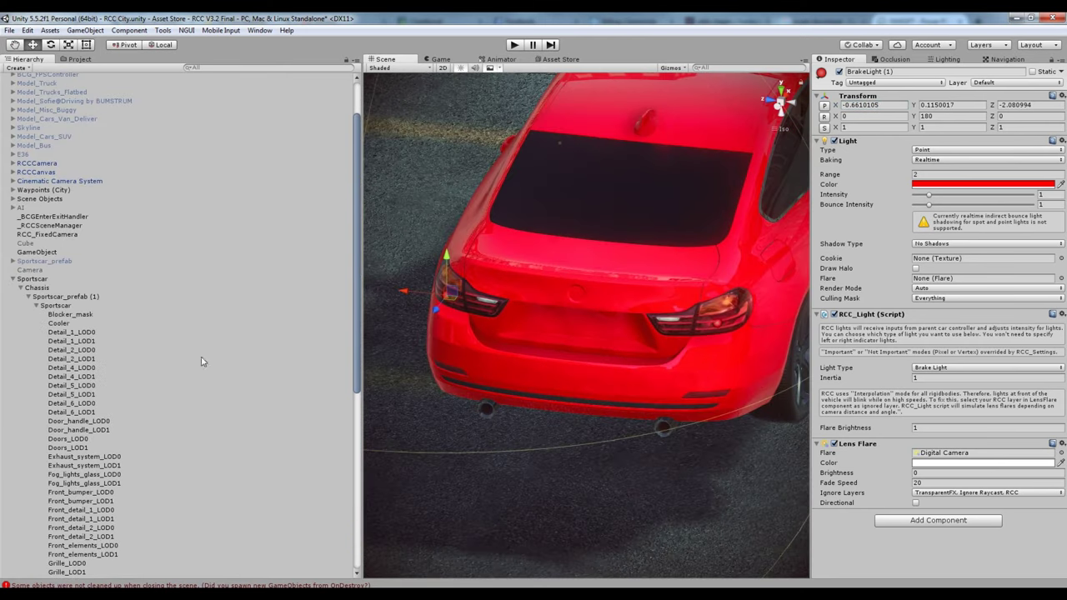
click(58, 281)
- Add a reverse light on a rear lamp plus a mirrored copy at X ±0.449
click(912, 281)
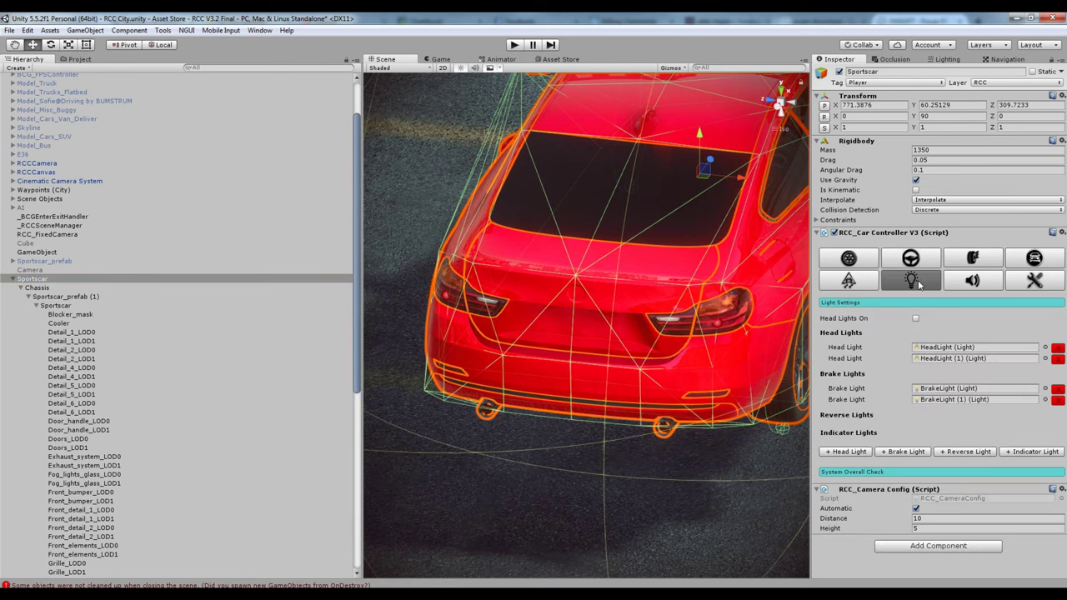
click(945, 452)
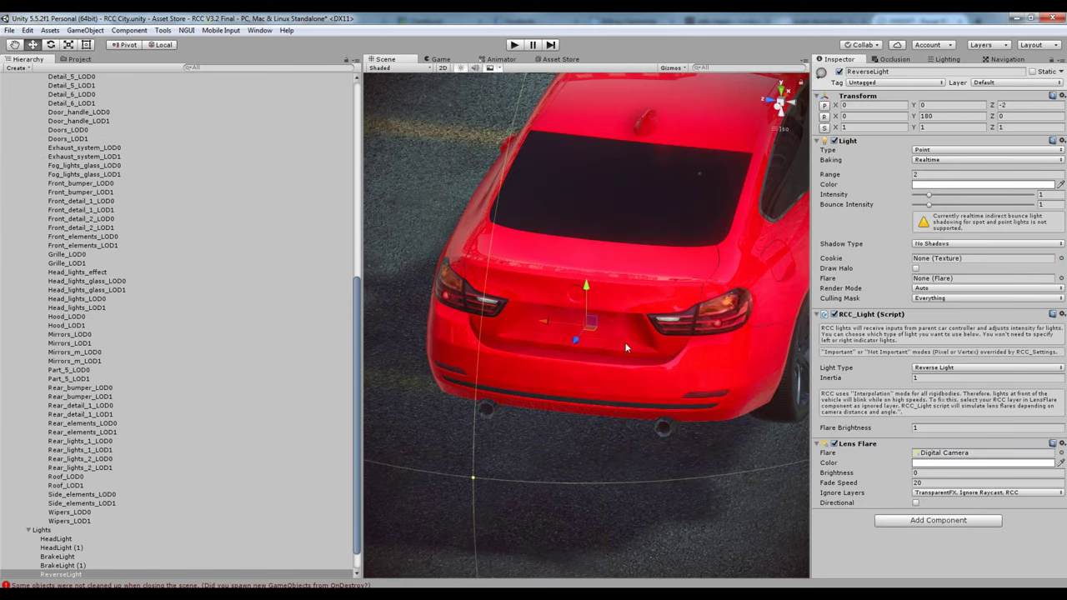
click(775, 115)
mouse_move(584, 310)
mouse_down()
mouse_move(676, 294)
mouse_move(548, 344)
mouse_move(534, 334)
mouse_up()
key(ctrl+d)
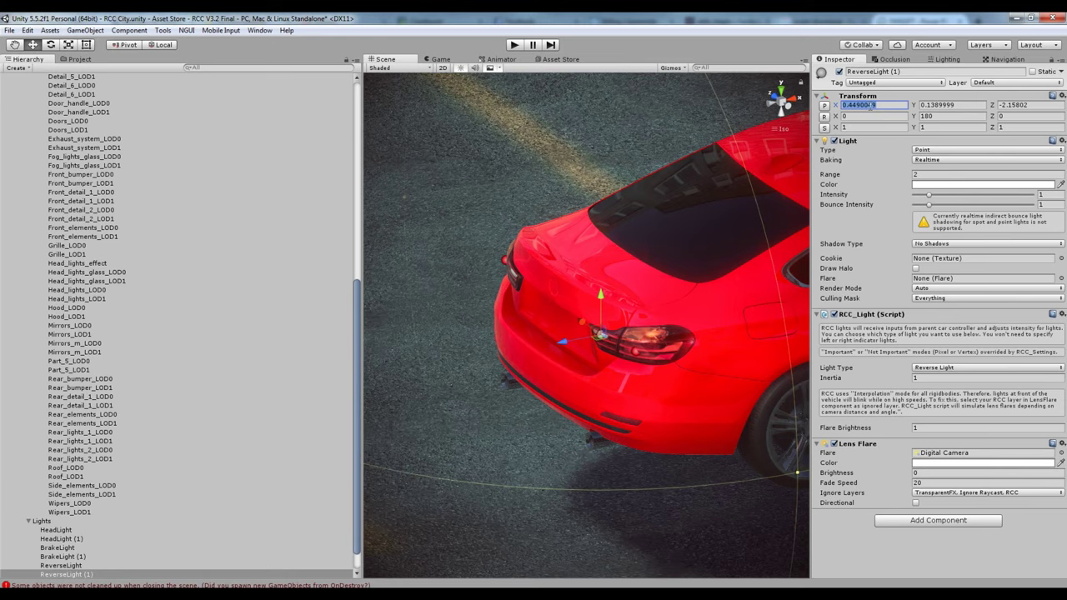
text(-)
scroll(48, 248, up, 10)
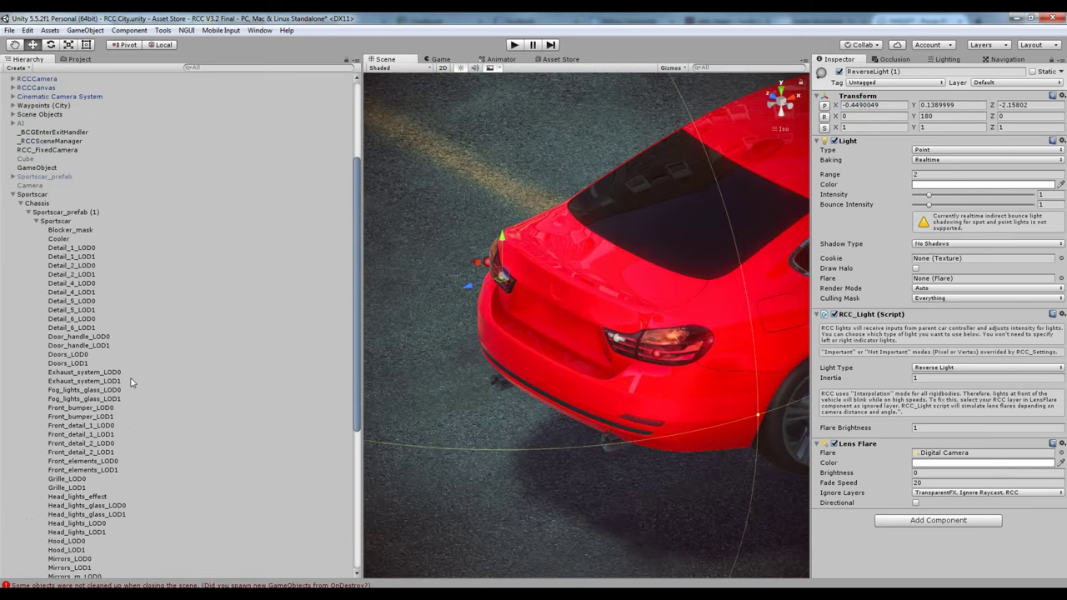
- Reselect the Sportscar and create a new orange indicator light from its light settings
click(32, 227)
mouse_move(540, 353)
alt+mouse_down()
mouse_move(584, 367)
mouse_move(541, 423)
mouse_move(199, 330)
alt+mouse_up()
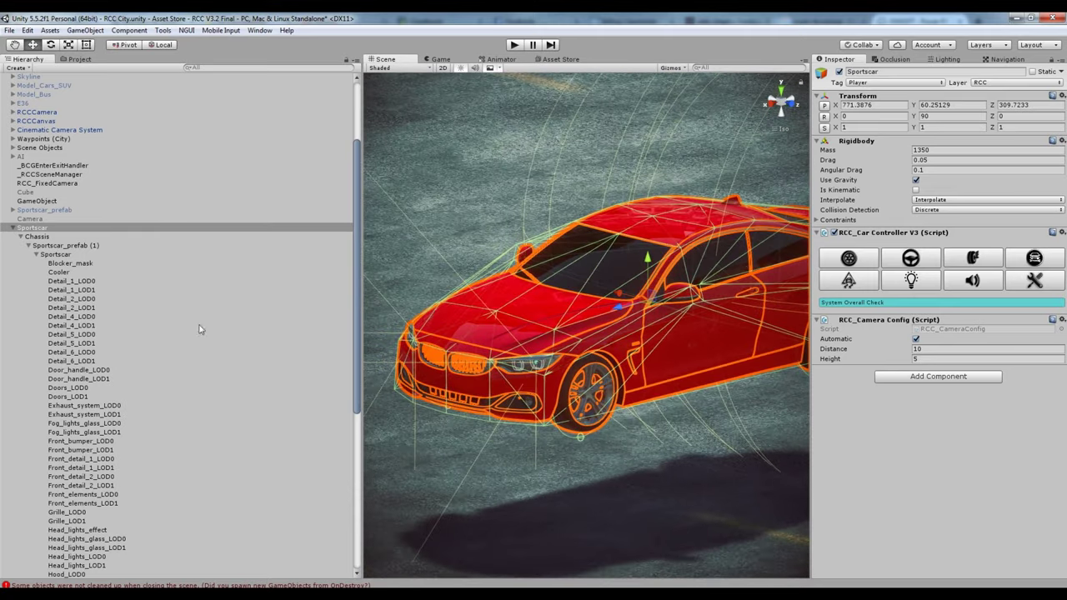
alt+drag(711, 296, 697, 298)
click(902, 282)
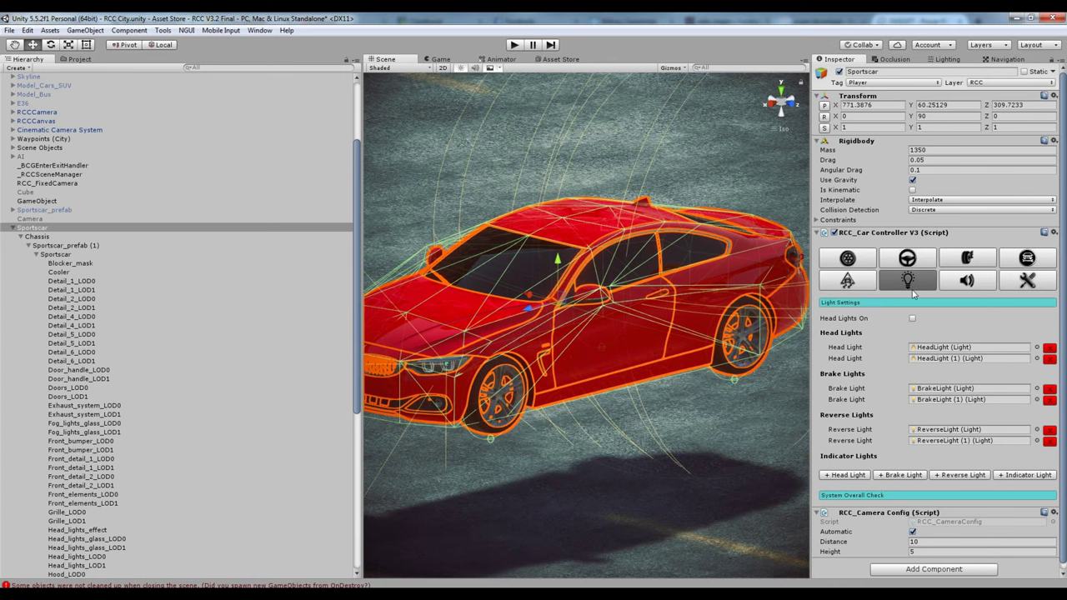
click(1005, 476)
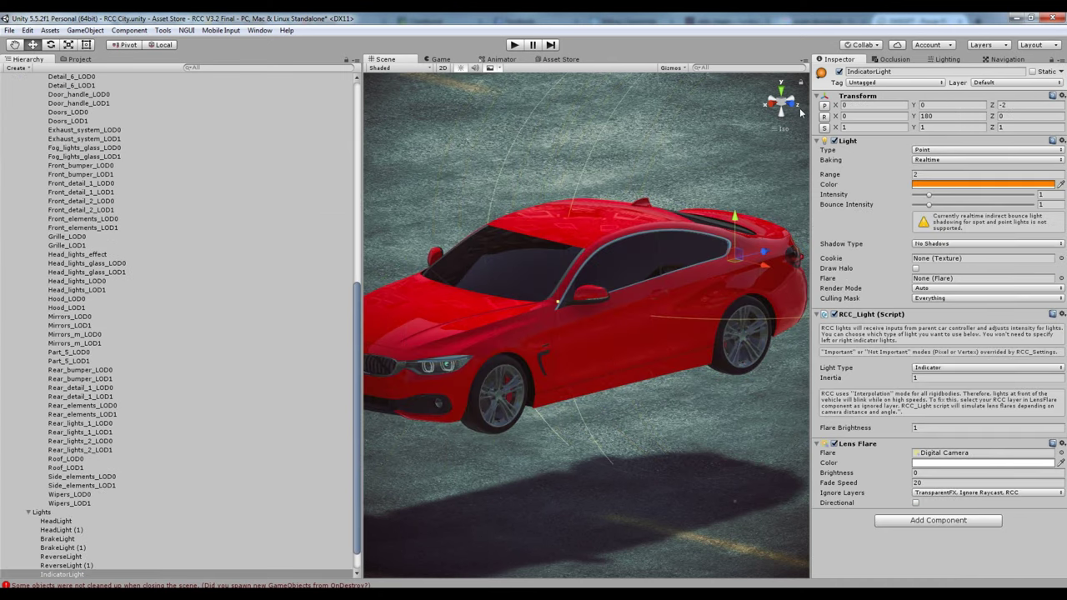
- Position the indicator light on the left tail lamp
click(791, 110)
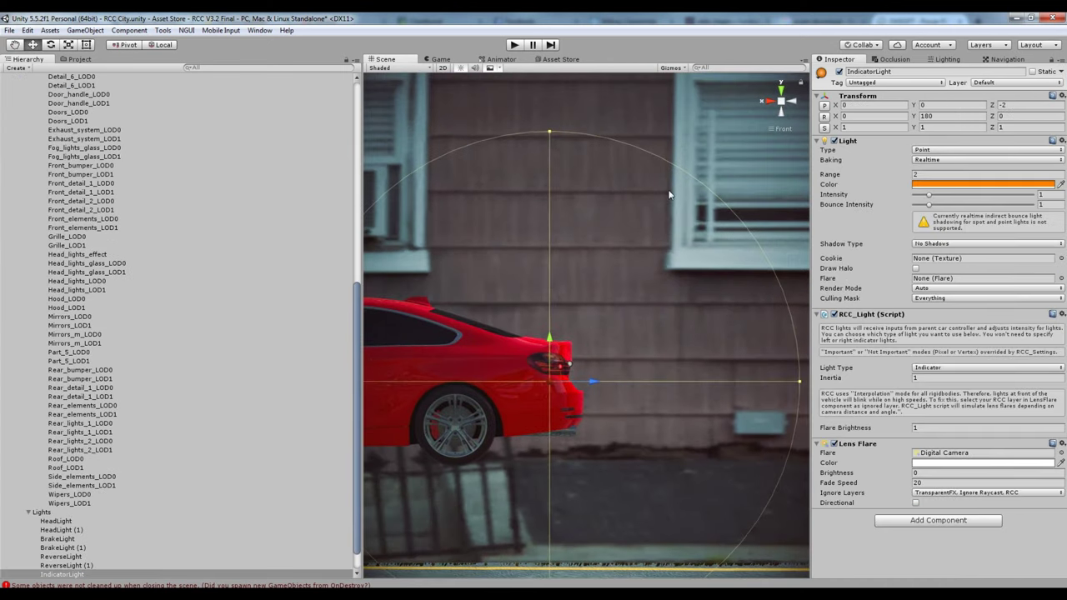
drag(555, 379, 560, 353)
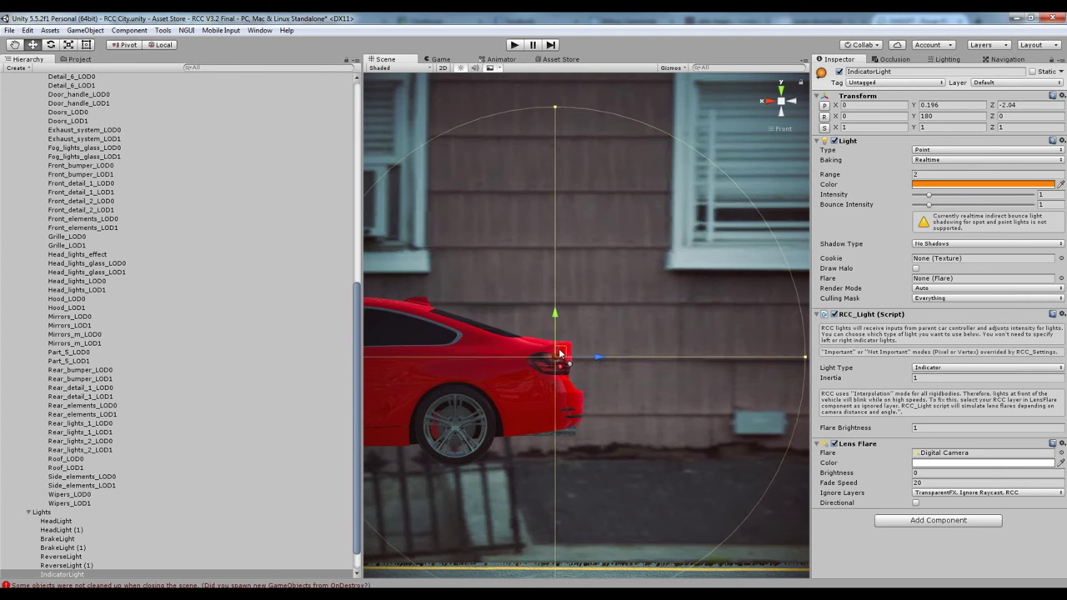
click(796, 103)
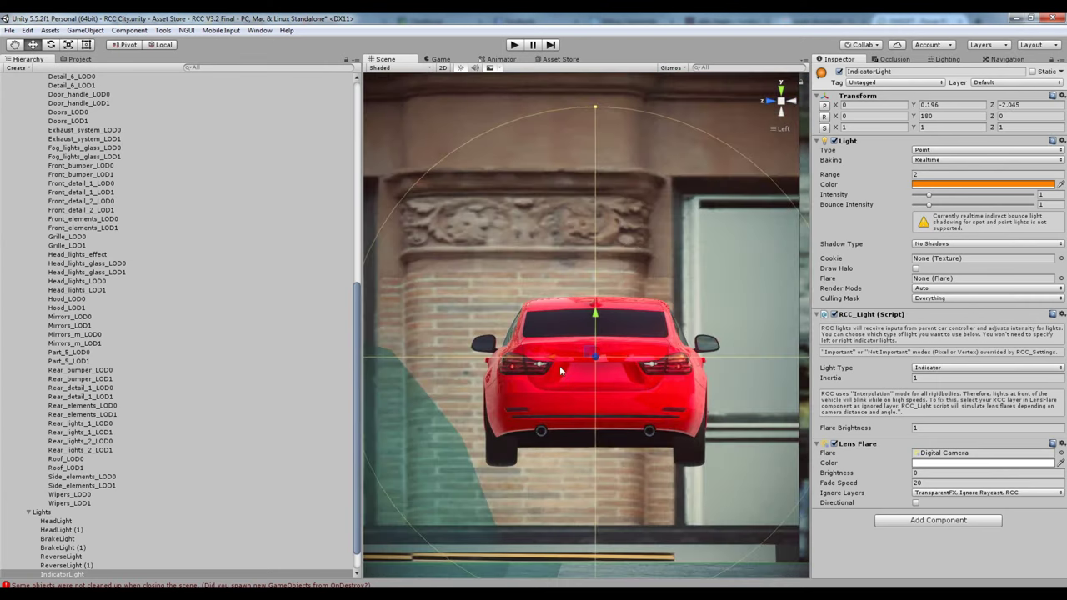
mouse_move(553, 361)
mouse_down()
mouse_move(472, 367)
mouse_move(514, 392)
mouse_up()
scroll(514, 392, up, 3)
scroll(706, 404, up, 3)
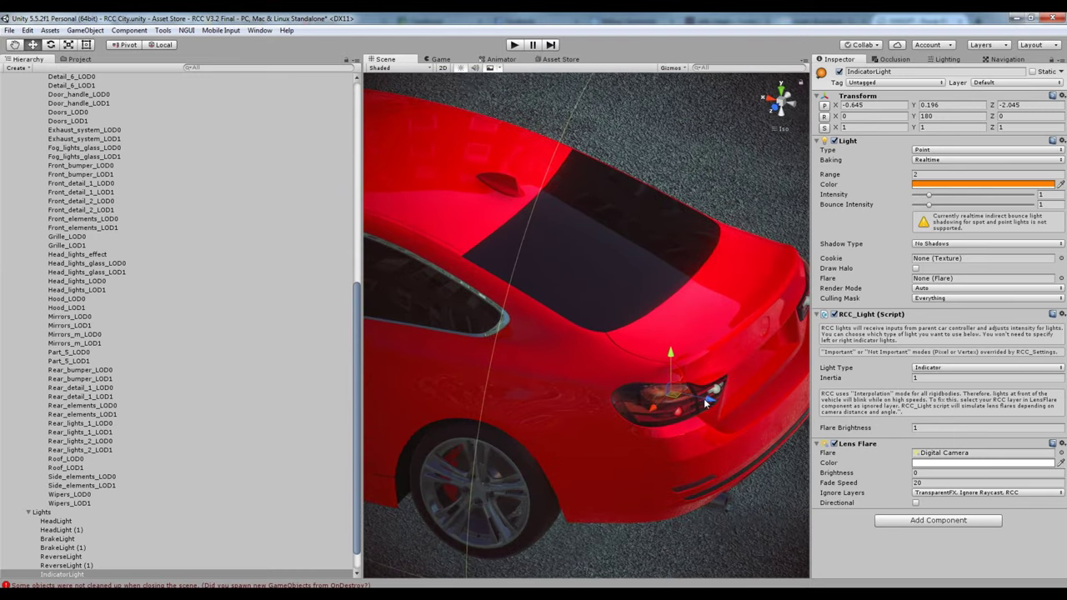
drag(651, 410, 707, 407)
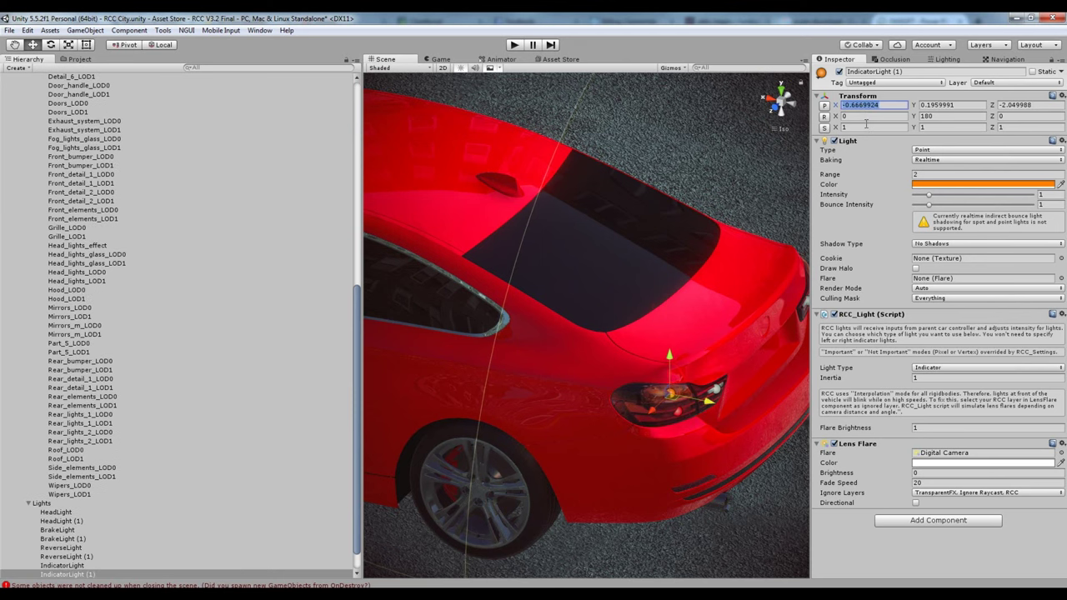
- Mirror a copy to the right tail lamp (X ±0.667) and show the Sportscar's light settings
key(Home)
key(Delete)
alt+drag(613, 405, 94, 392)
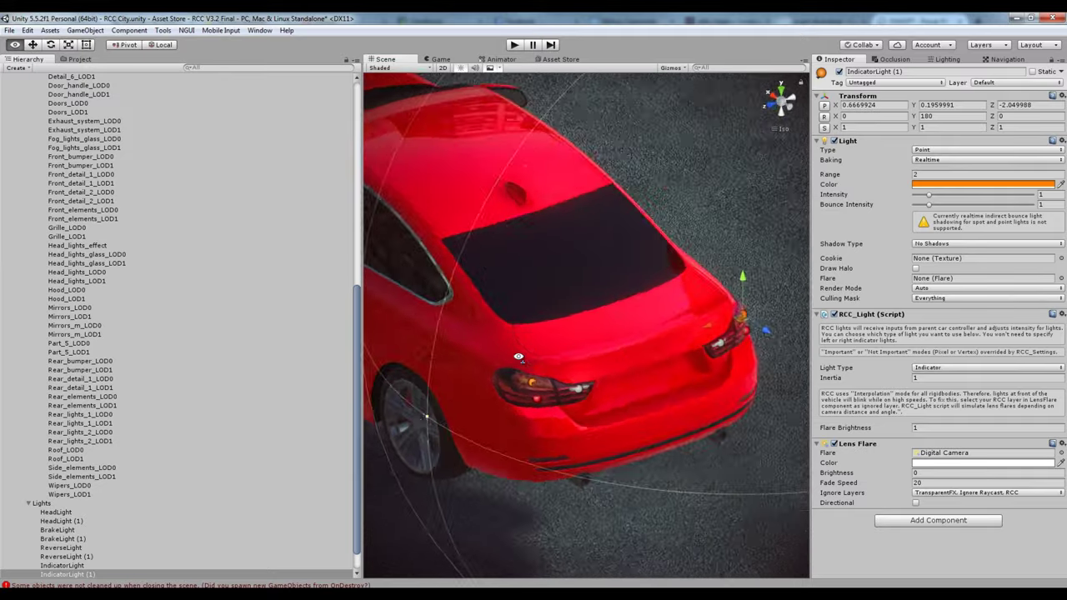
scroll(88, 238, up, 8)
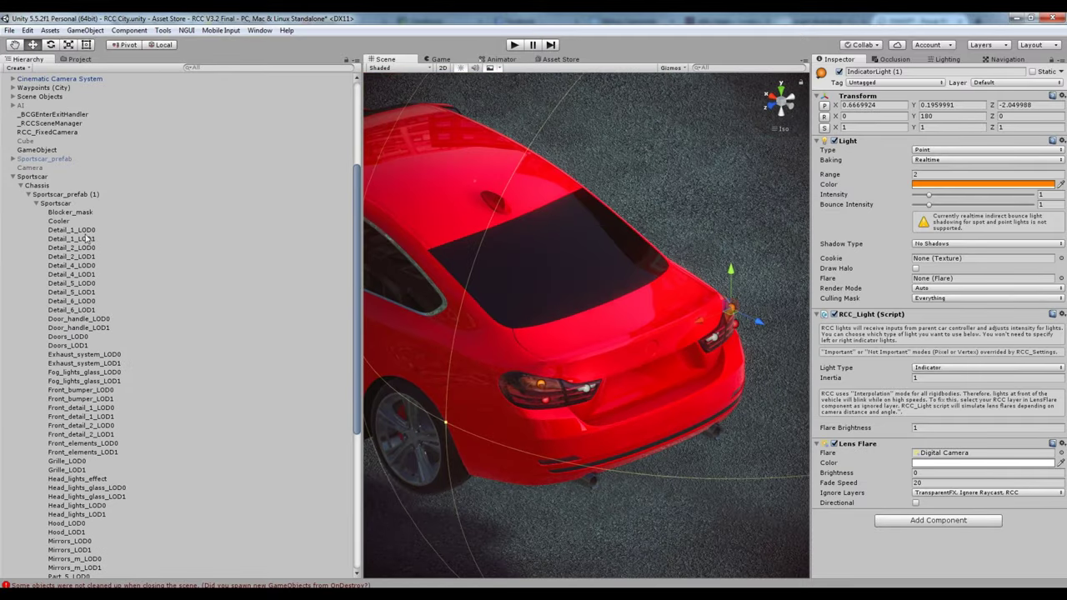
click(32, 177)
click(922, 284)
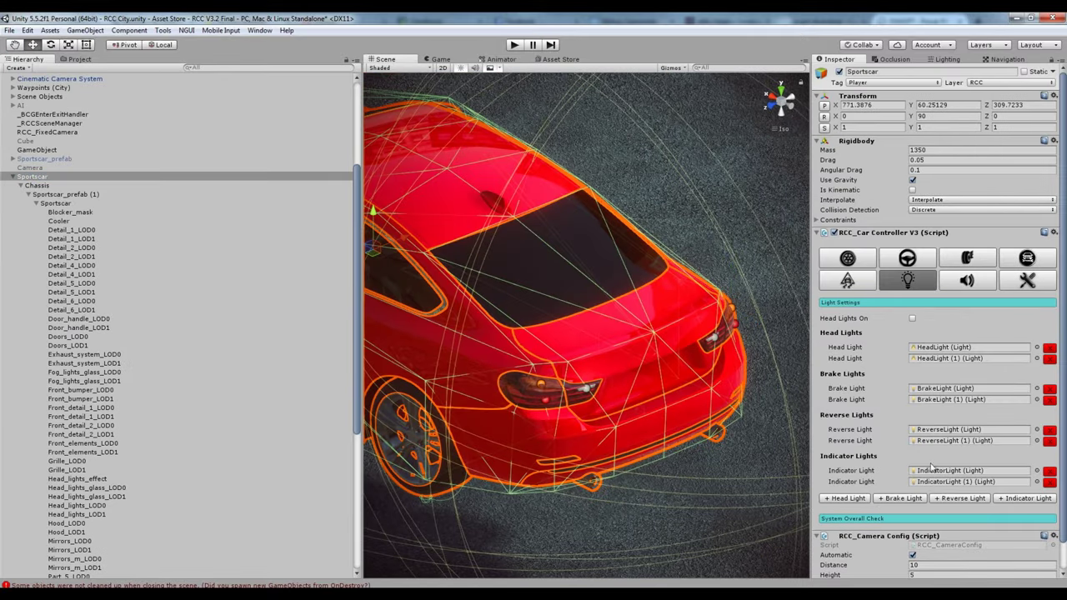
- Add an indicator light on the left front headlamp and turn it to face forward
click(1030, 498)
mouse_move(580, 400)
alt+mouse_down()
mouse_move(721, 380)
mouse_move(563, 296)
mouse_move(682, 342)
alt+mouse_up()
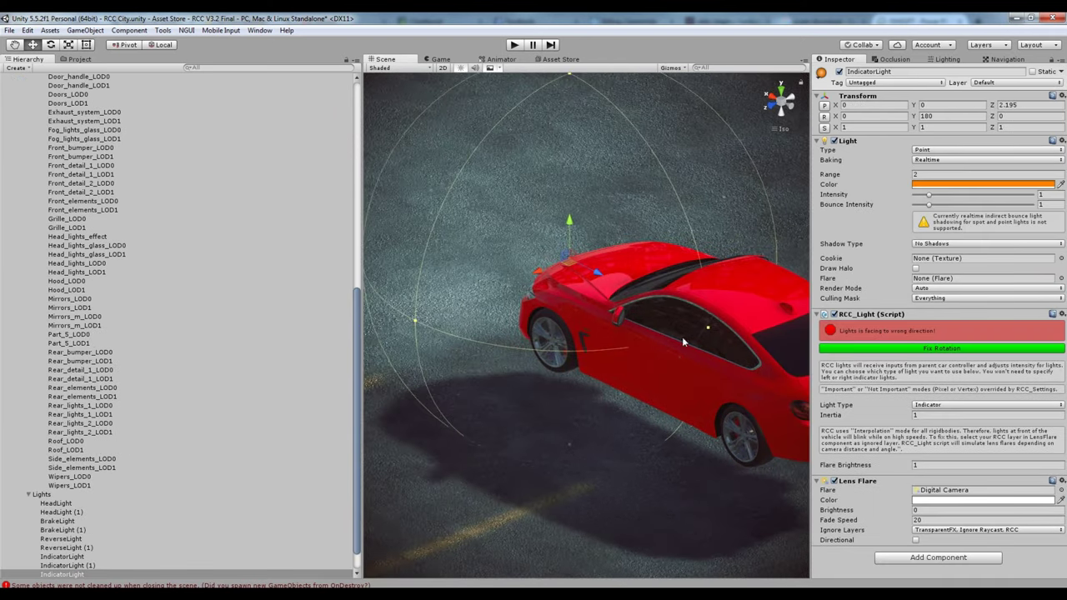
click(781, 113)
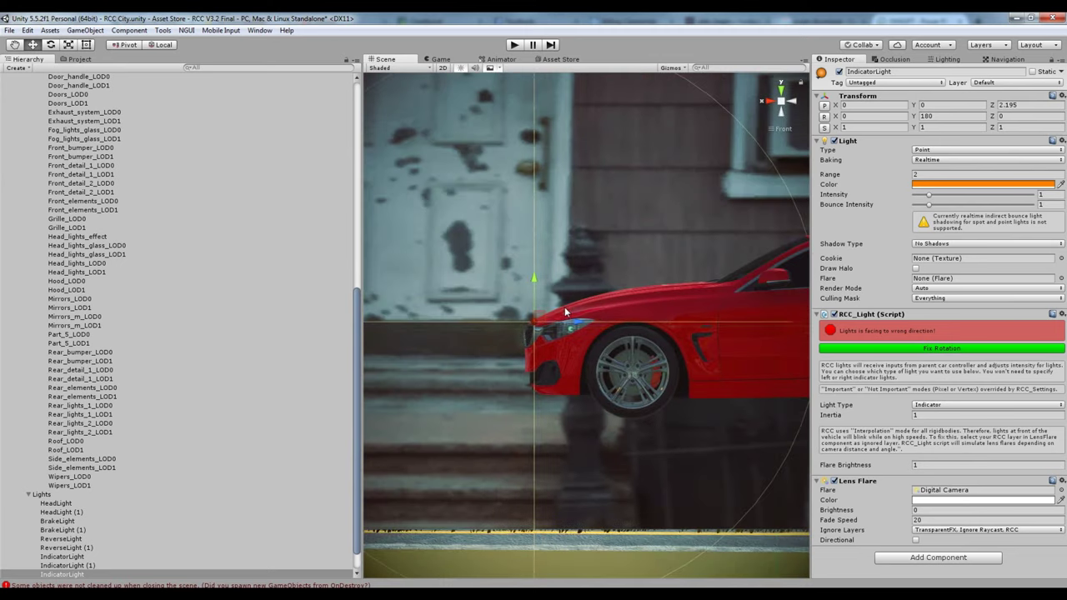
scroll(566, 311, up, 3)
drag(511, 312, 576, 321)
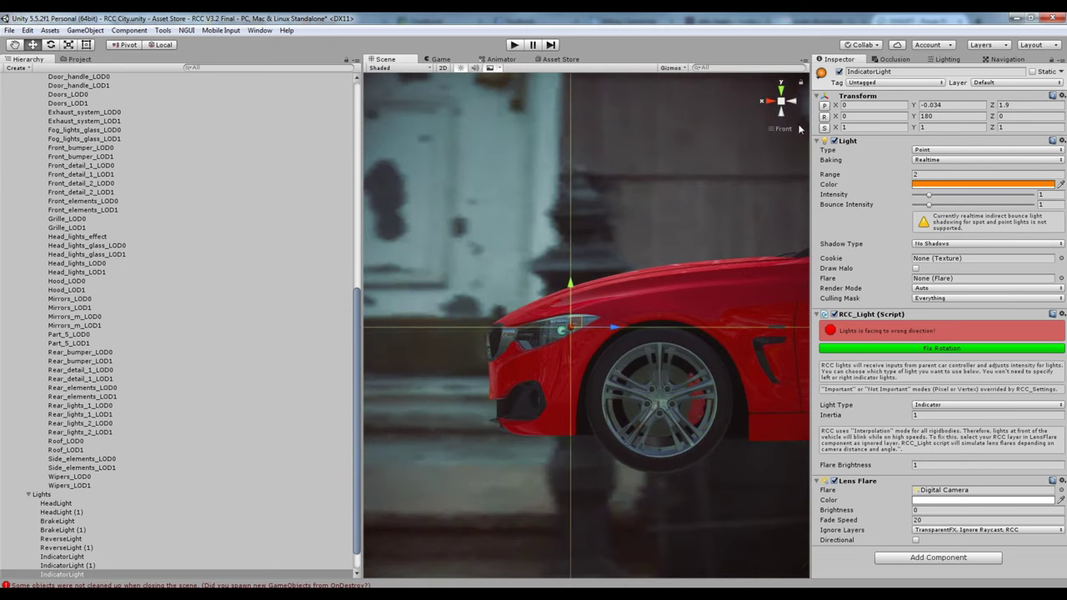
click(768, 105)
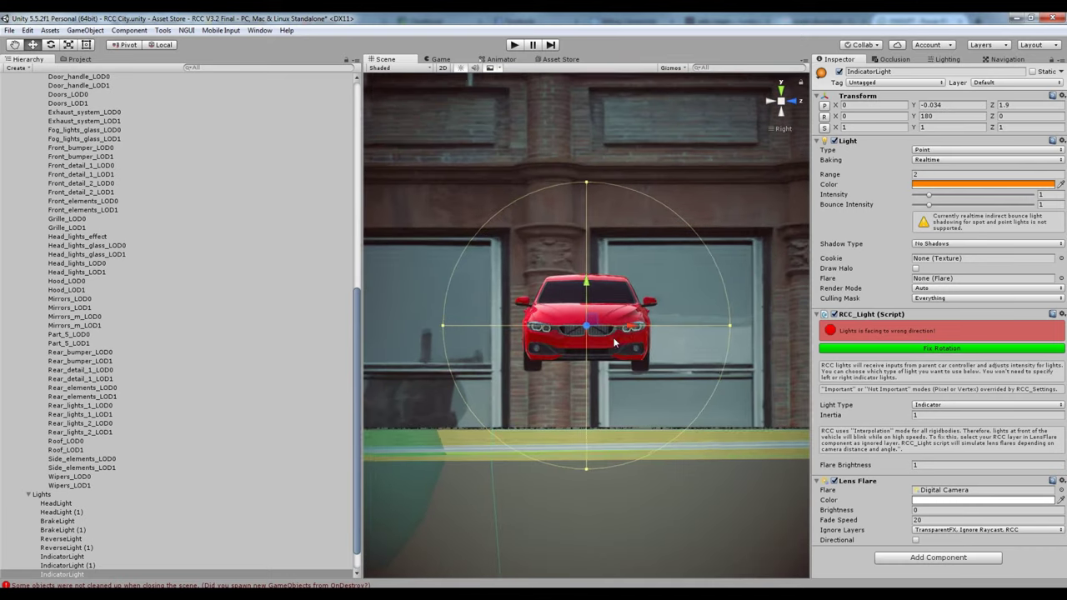
scroll(614, 342, up, 3)
drag(633, 332, 841, 346)
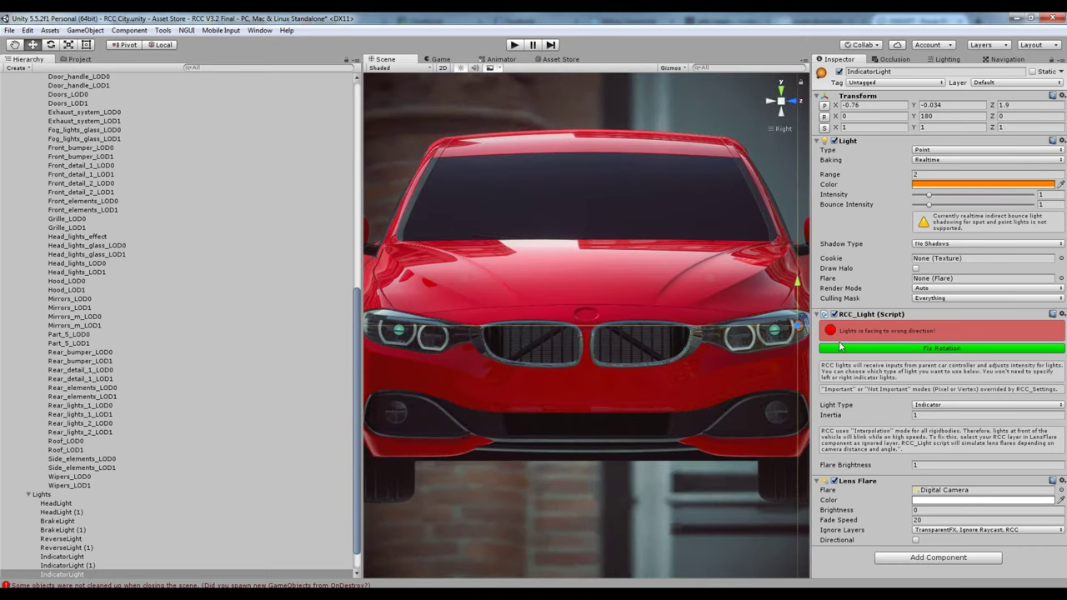
mouse_move(544, 359)
alt+mouse_down()
mouse_move(662, 358)
mouse_move(555, 413)
alt+mouse_up()
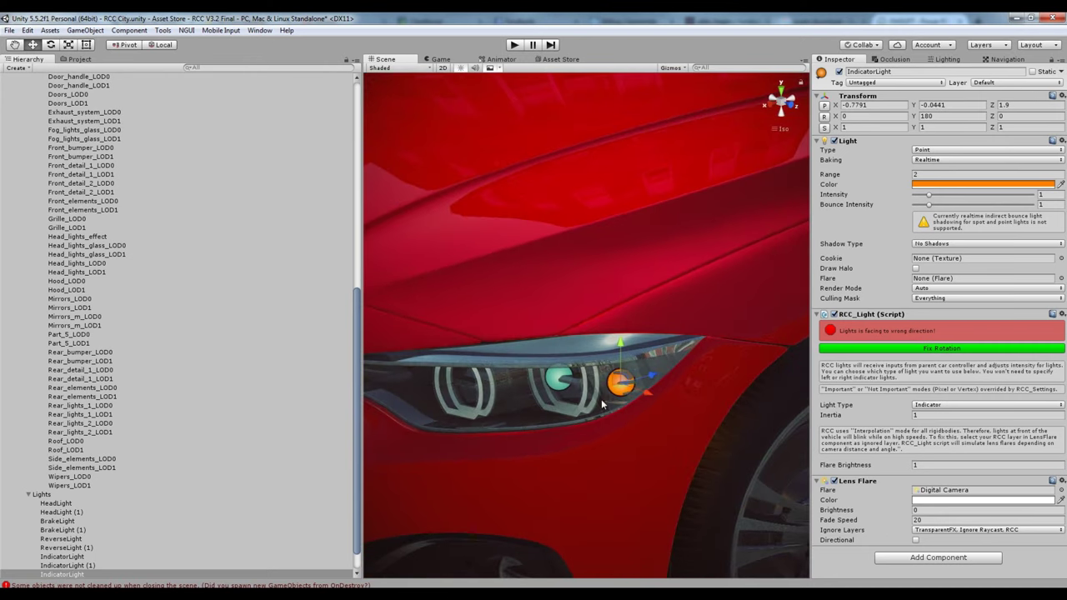
click(941, 348)
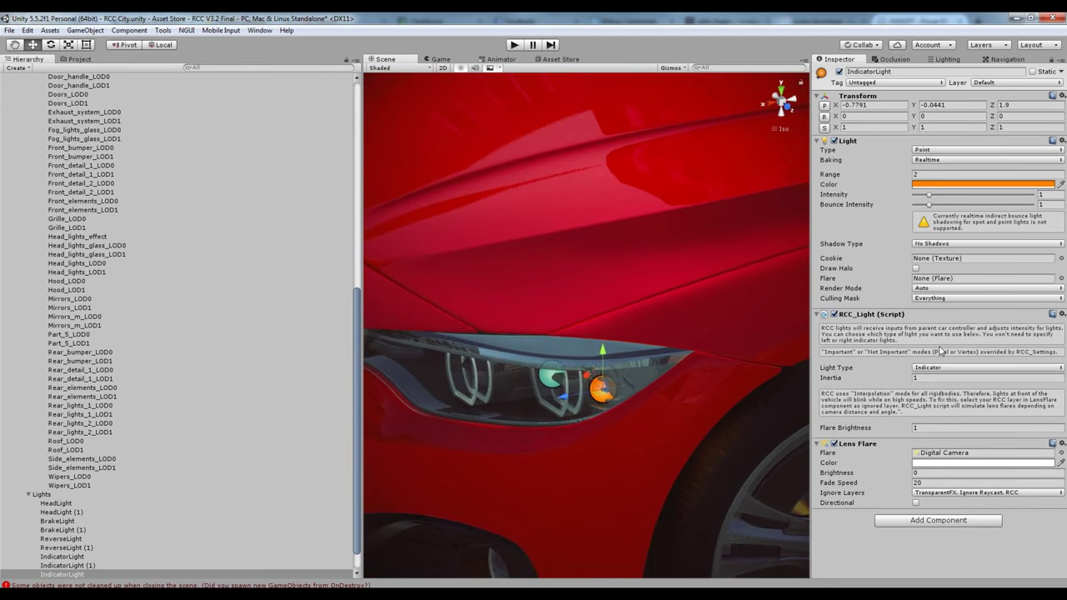
alt+drag(619, 386, 685, 367)
- Duplicate the front indicator, mirror its X to ±0.779, and reselect the collapsed Sportscar
key(ctrl+d)
click(883, 106)
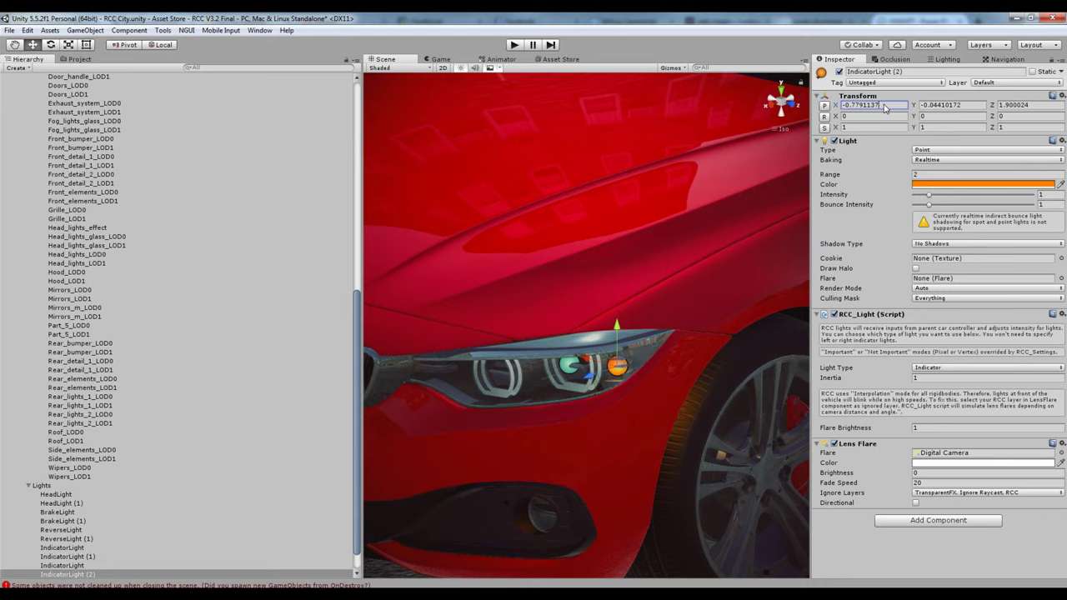
key(Home)
key(Delete)
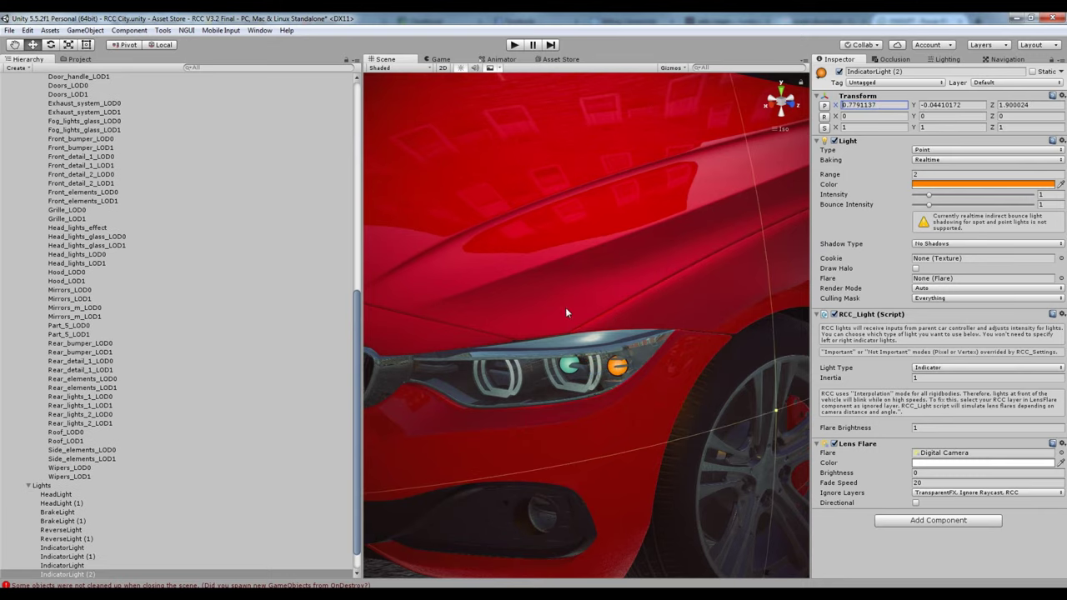
key(f)
mouse_move(619, 342)
alt+mouse_down()
mouse_move(564, 328)
mouse_move(243, 357)
alt+mouse_up()
scroll(565, 329, up, 3)
scroll(129, 333, up, 6)
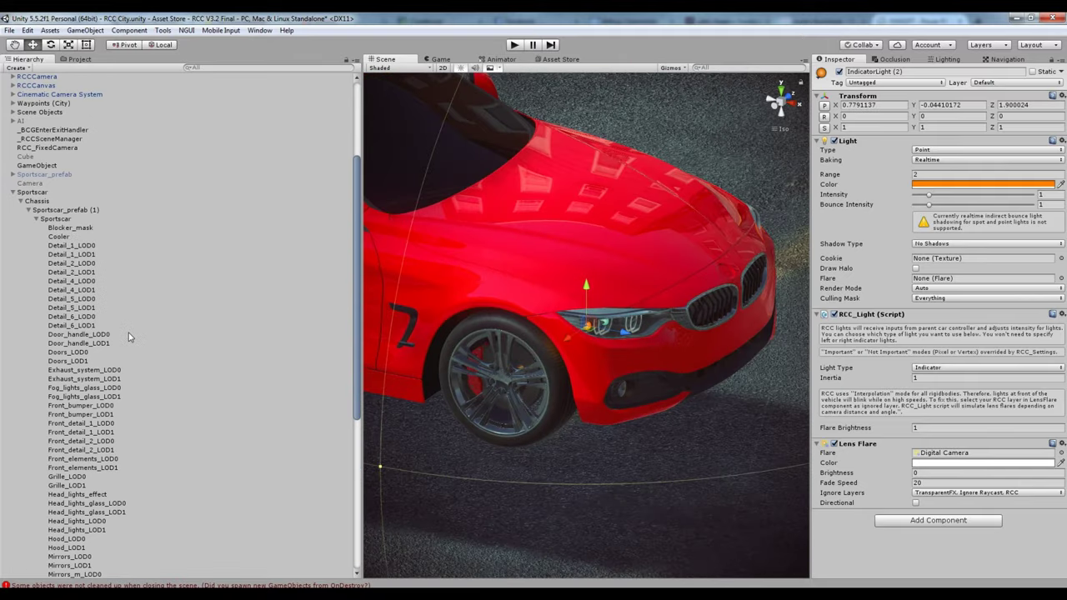
scroll(129, 333, up, 3)
click(30, 338)
click(12, 336)
mouse_move(584, 351)
alt+mouse_down()
mouse_move(726, 356)
mouse_move(582, 397)
alt+mouse_up()
scroll(725, 356, down, 6)
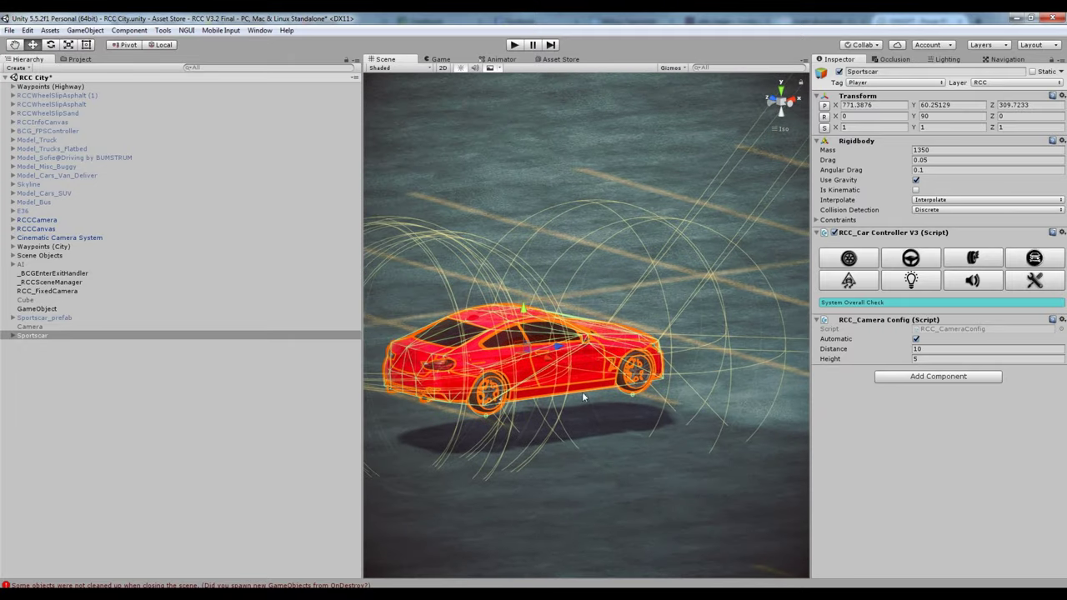
- Add a hood camera via Tools > BoneCracker Games > Realistic Car Controller > Create > Cameras
click(163, 30)
mouse_move(209, 42)
mouse_move(340, 43)
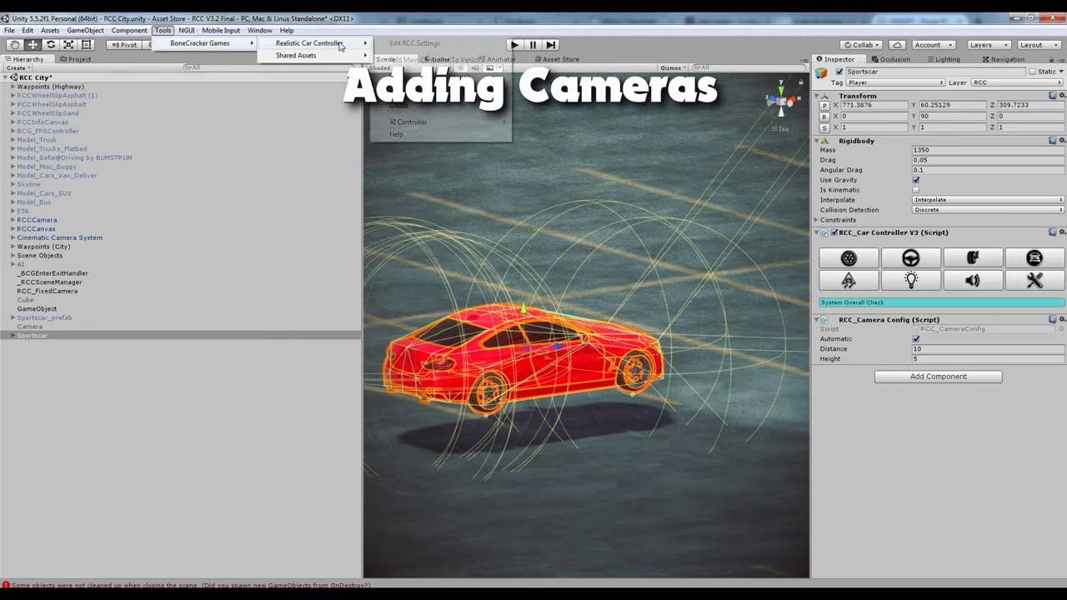
mouse_move(430, 109)
mouse_move(567, 109)
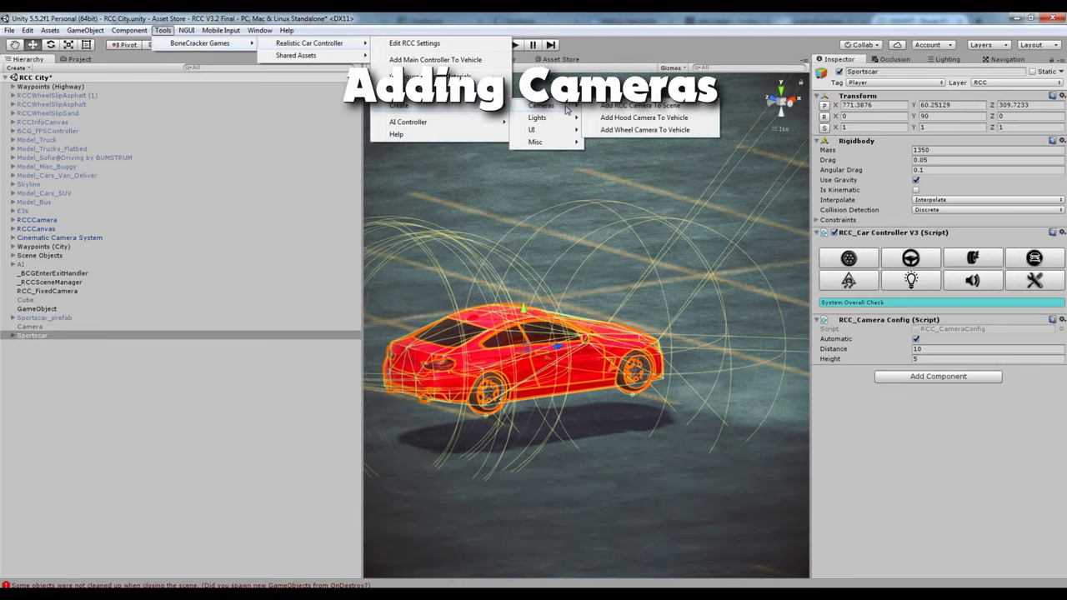
click(644, 118)
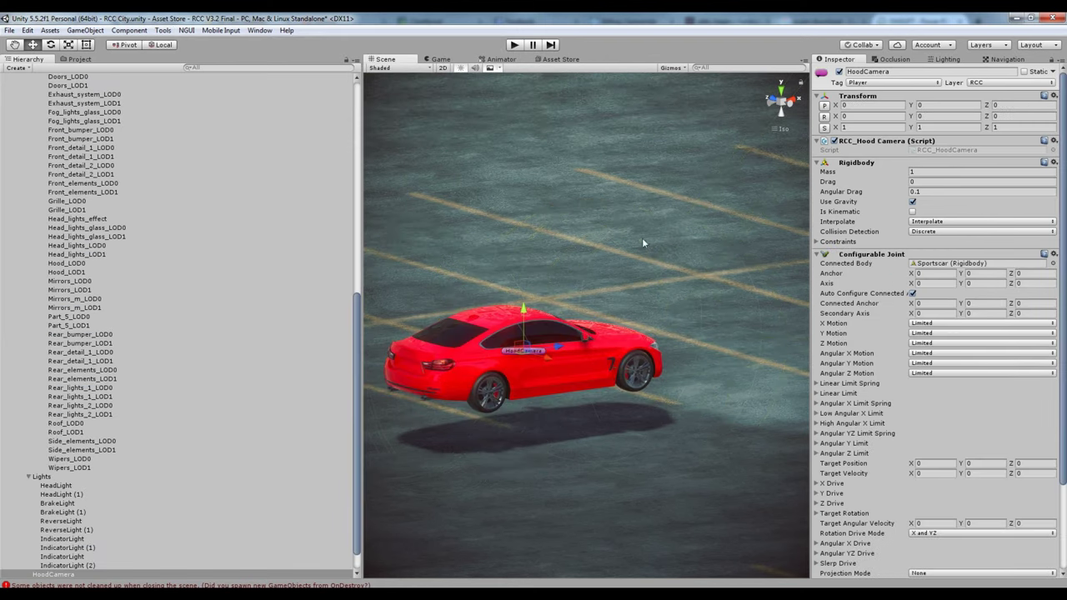
- Place the hood camera above the bonnet at X -0.28, Y 0.533, Z 0.843
click(788, 114)
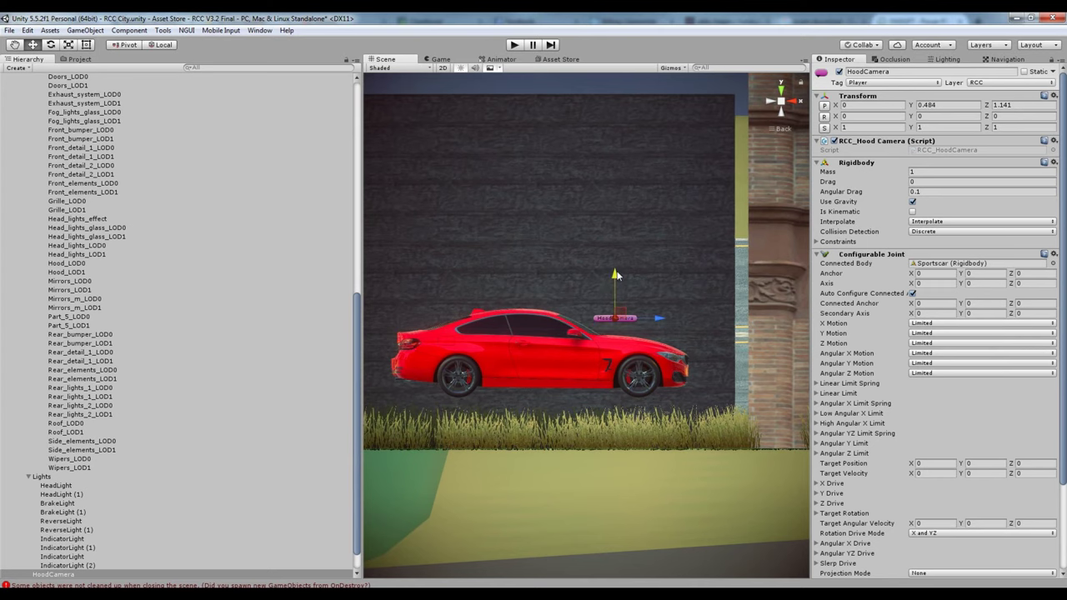
drag(638, 316, 627, 317)
click(792, 102)
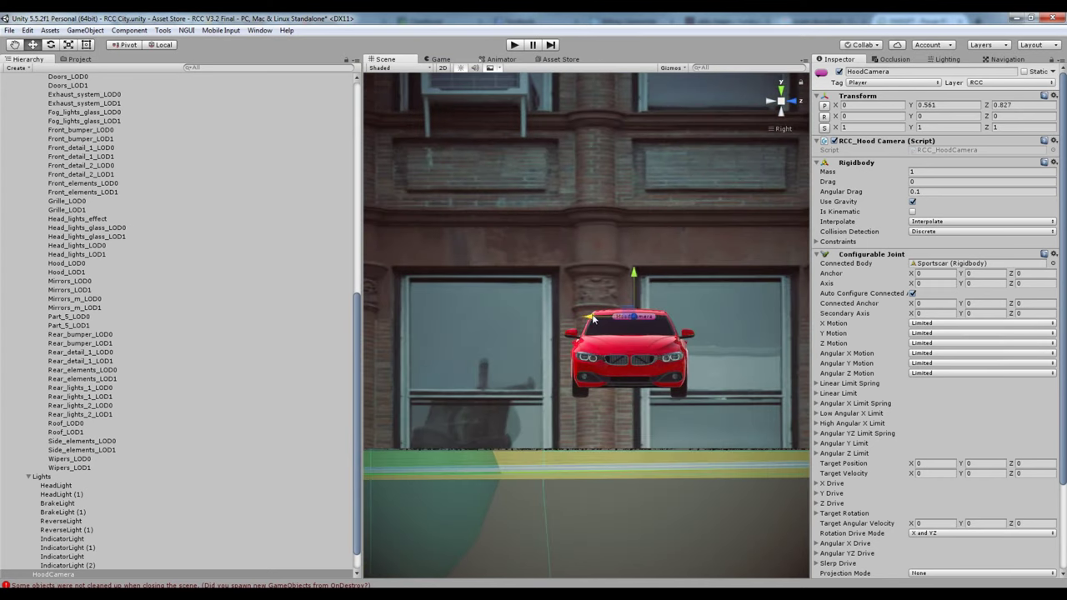
click(768, 102)
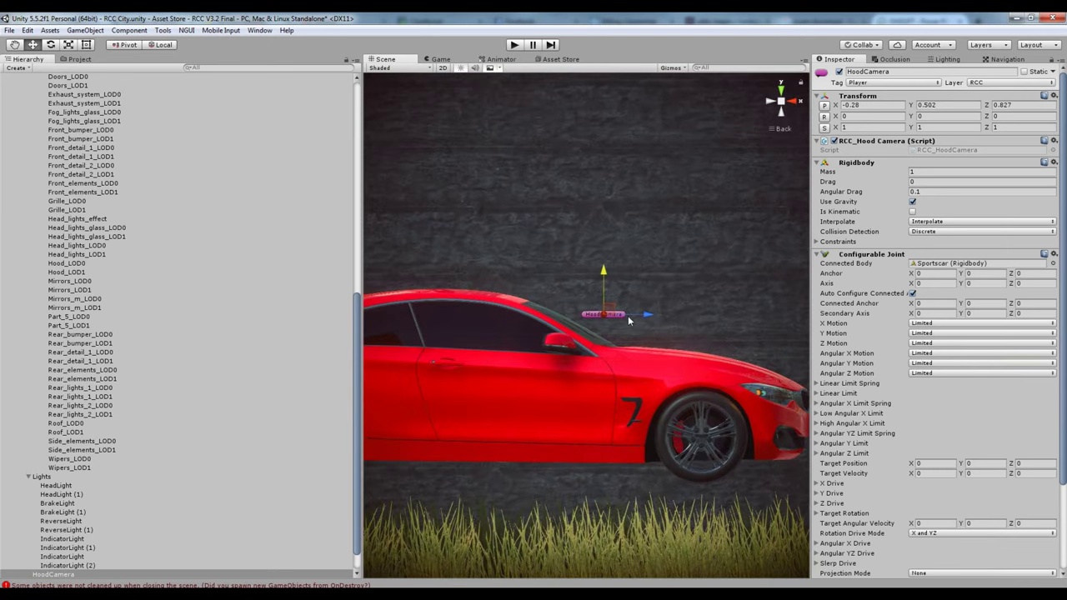
alt+drag(609, 281, 625, 293)
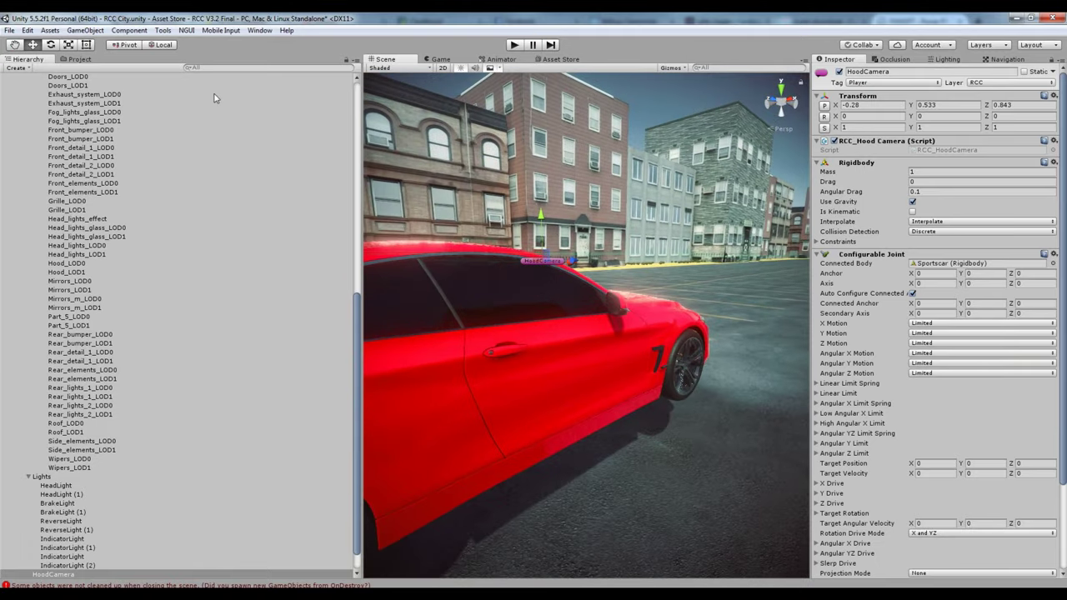
- Align the Scene view to the hood camera to check its forward view
click(85, 30)
click(174, 301)
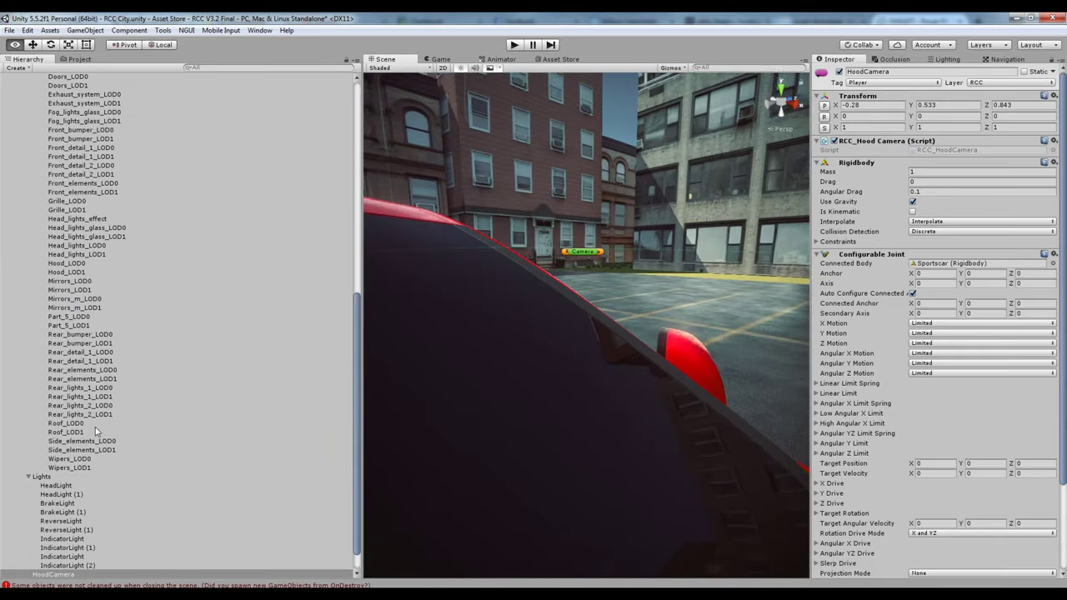
mouse_move(376, 427)
alt+mouse_down()
mouse_move(420, 422)
mouse_move(505, 441)
alt+mouse_up()
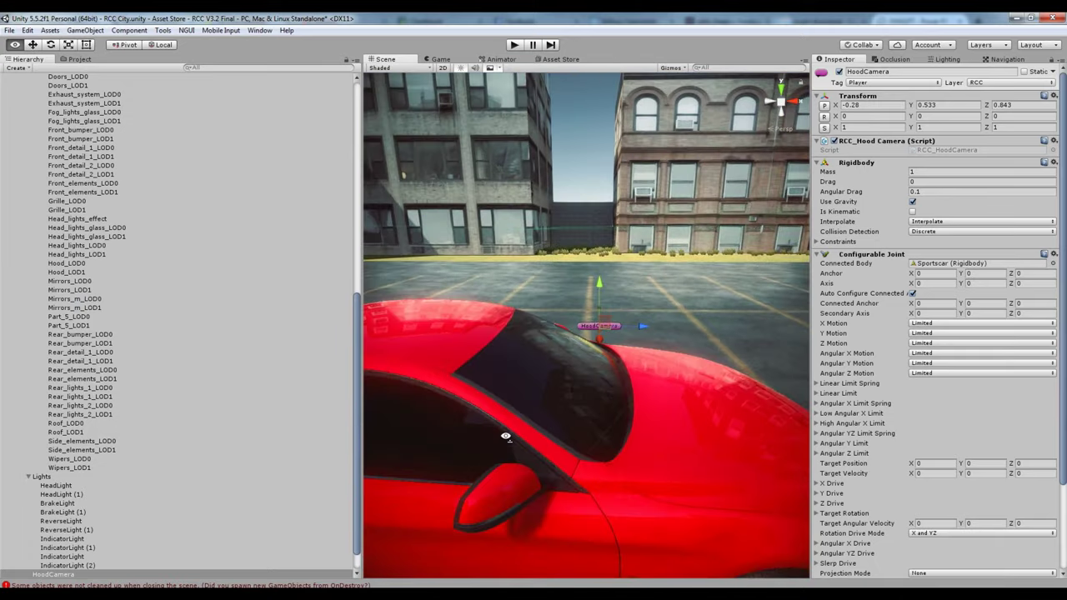
scroll(486, 436, down, 5)
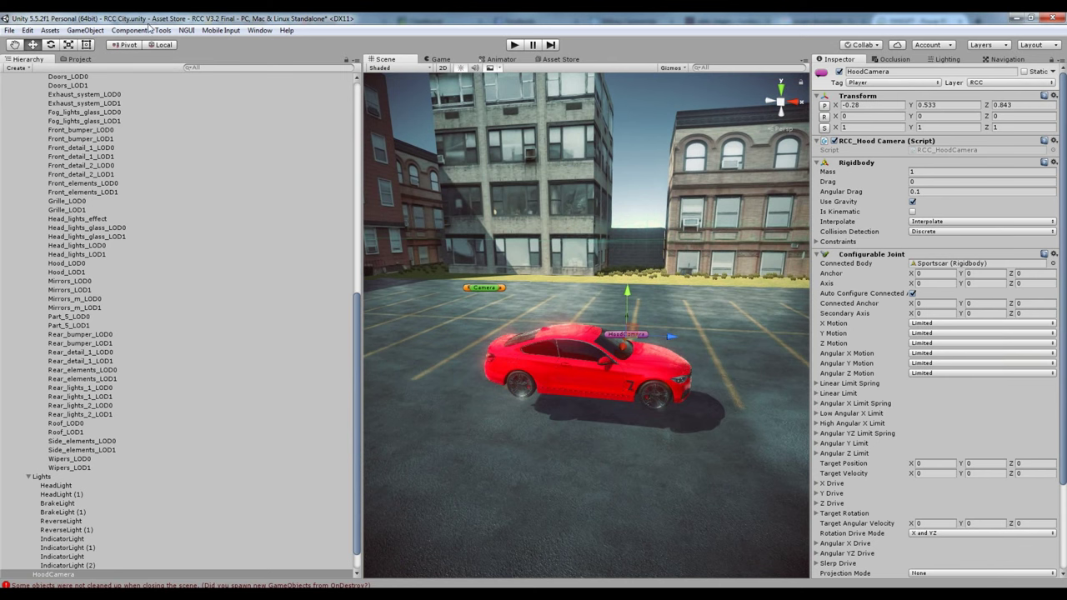
- Add a wheel camera beside the front wheel at X 1.263, Y 0.146, Z 2.82
mouse_move(208, 43)
mouse_move(354, 44)
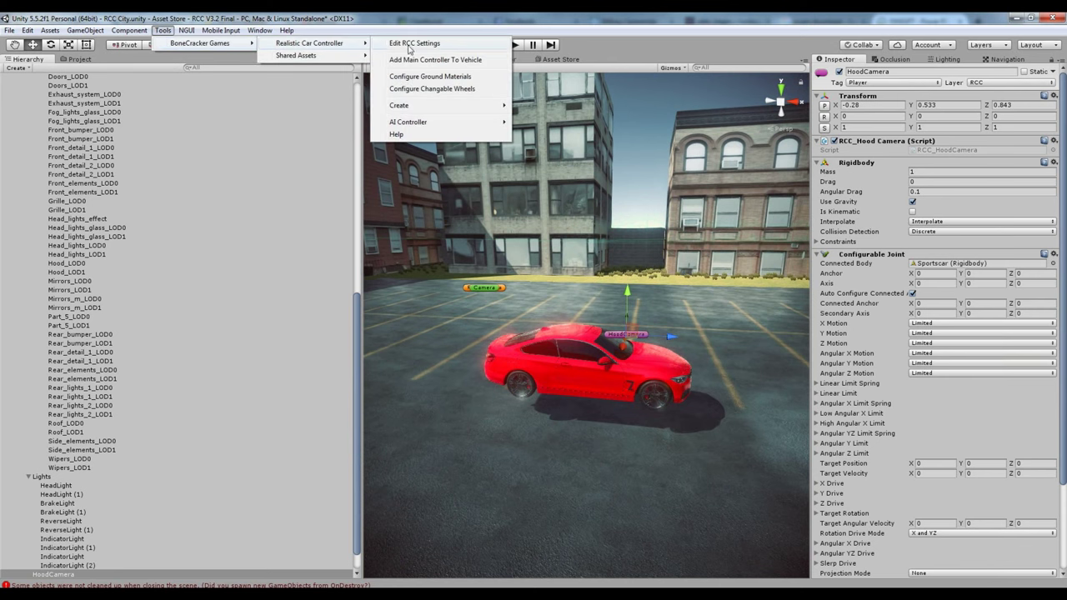
mouse_move(435, 106)
mouse_move(542, 107)
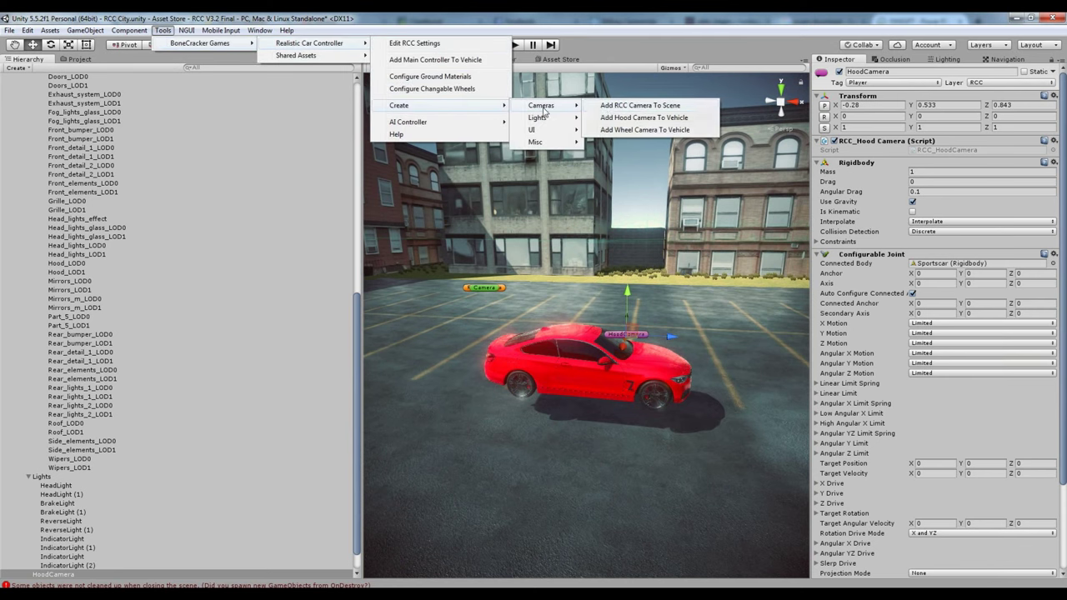
click(643, 131)
mouse_move(687, 361)
alt+mouse_down()
mouse_move(533, 342)
mouse_move(456, 301)
mouse_move(460, 323)
alt+mouse_up()
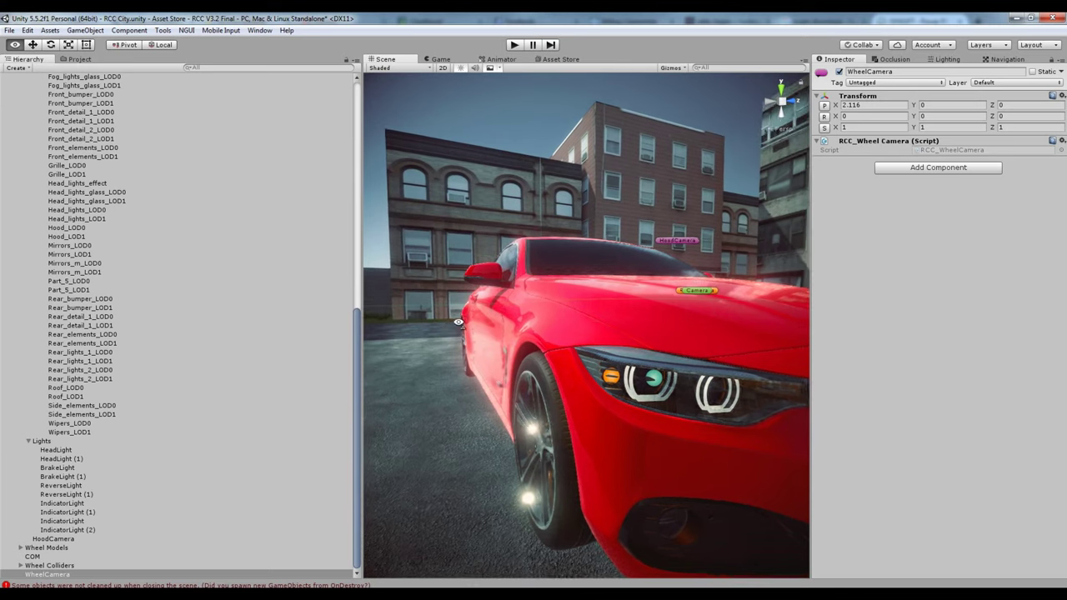
key(ctrl+shift+f)
key(f)
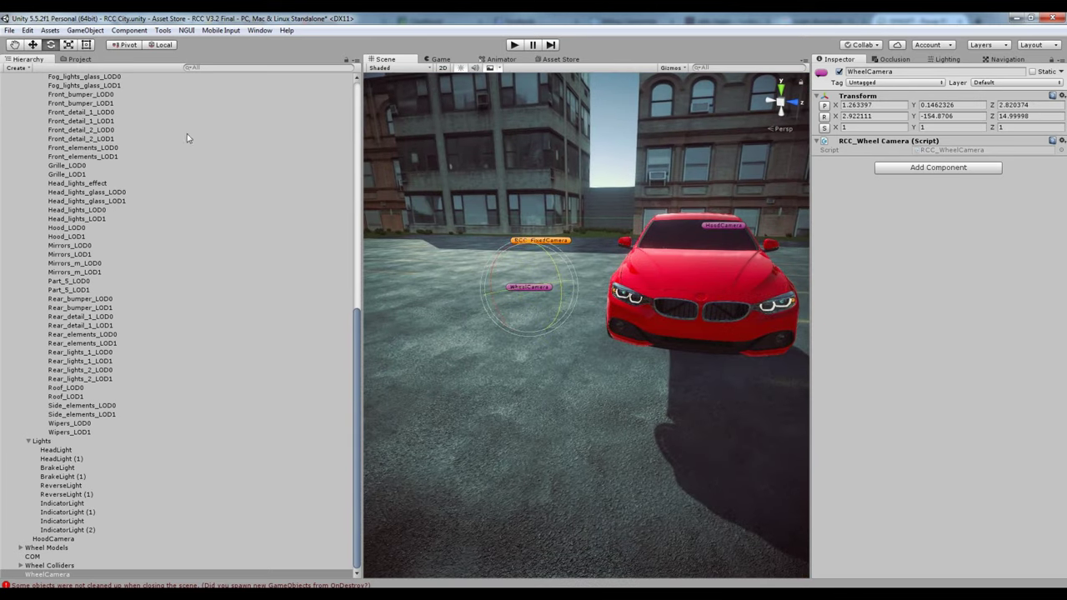
- Look through the WheelCamera's viewpoint, then orbit out to a high view of the car
click(74, 31)
click(164, 303)
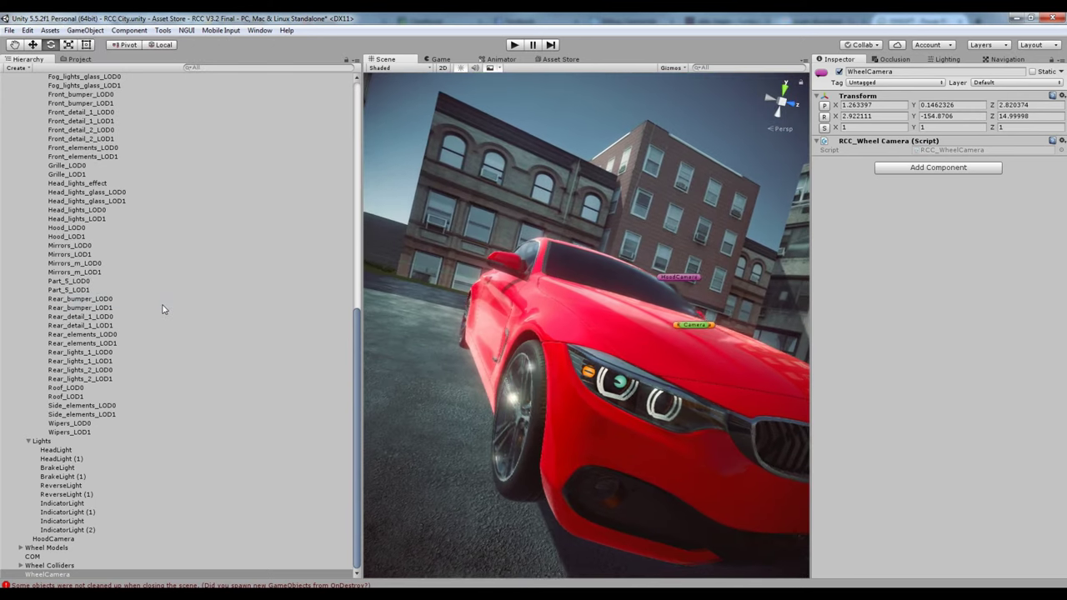
alt+drag(724, 359, 517, 342)
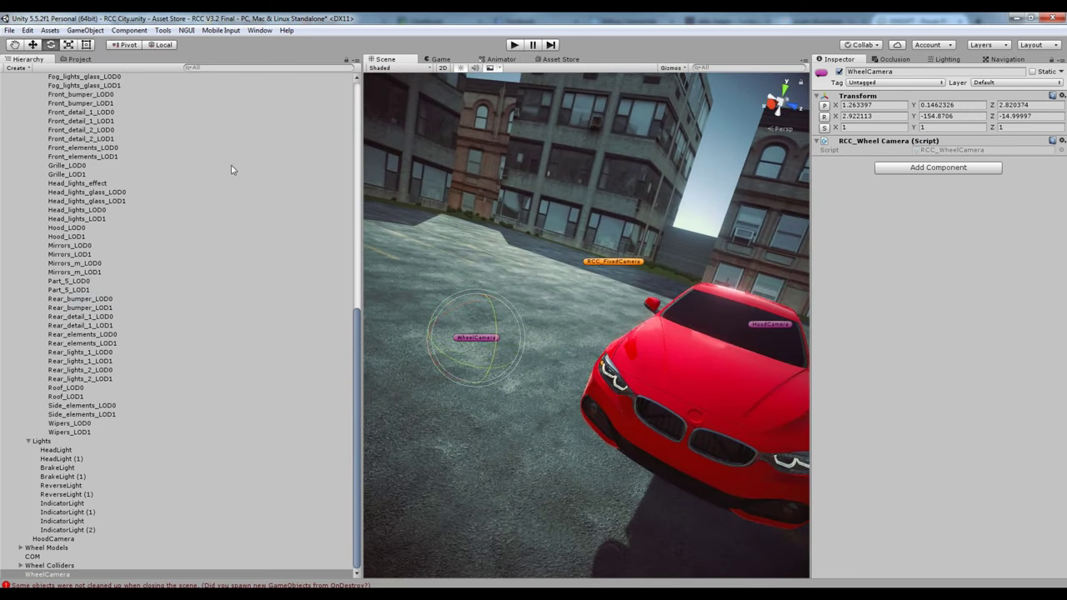
click(83, 32)
click(167, 310)
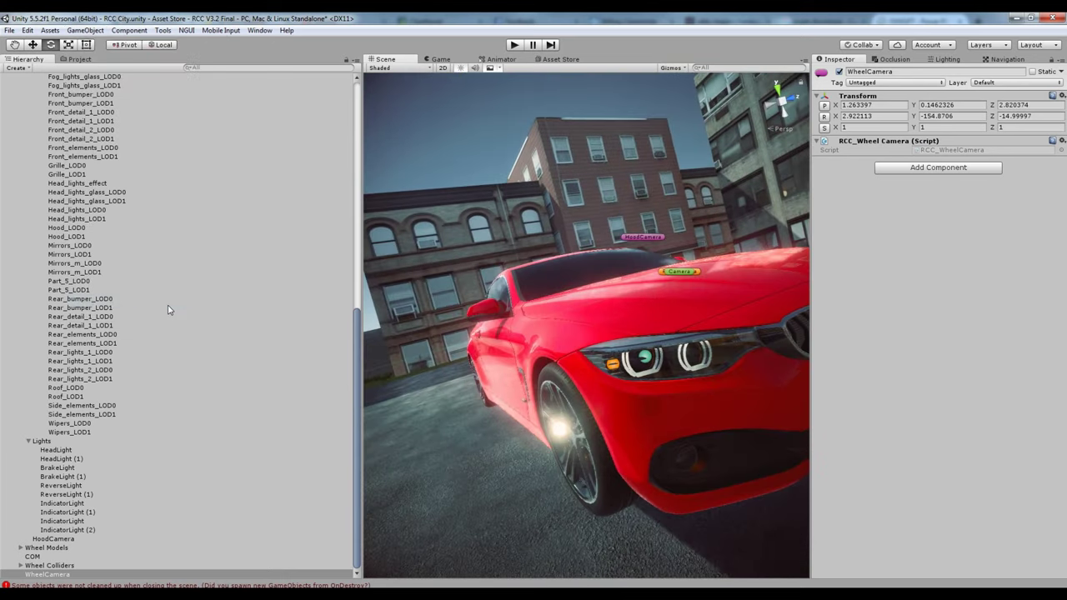
mouse_move(530, 279)
alt+mouse_down()
mouse_move(769, 109)
mouse_move(476, 354)
alt+mouse_up()
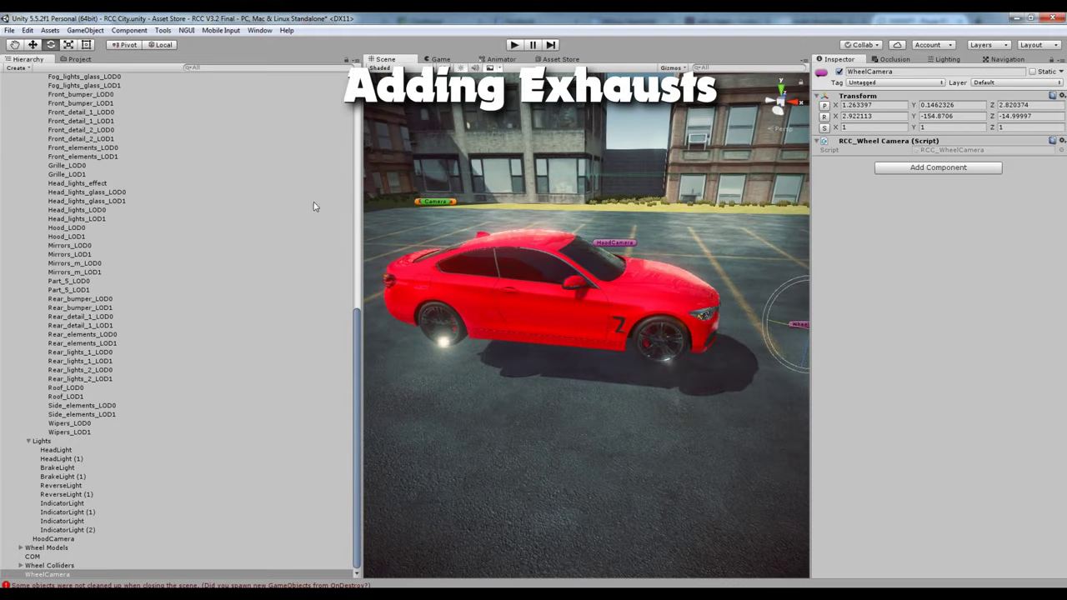
- Add an exhaust emitter and move it behind the lower rear bumper at Z -2.206
mouse_move(205, 43)
mouse_move(322, 45)
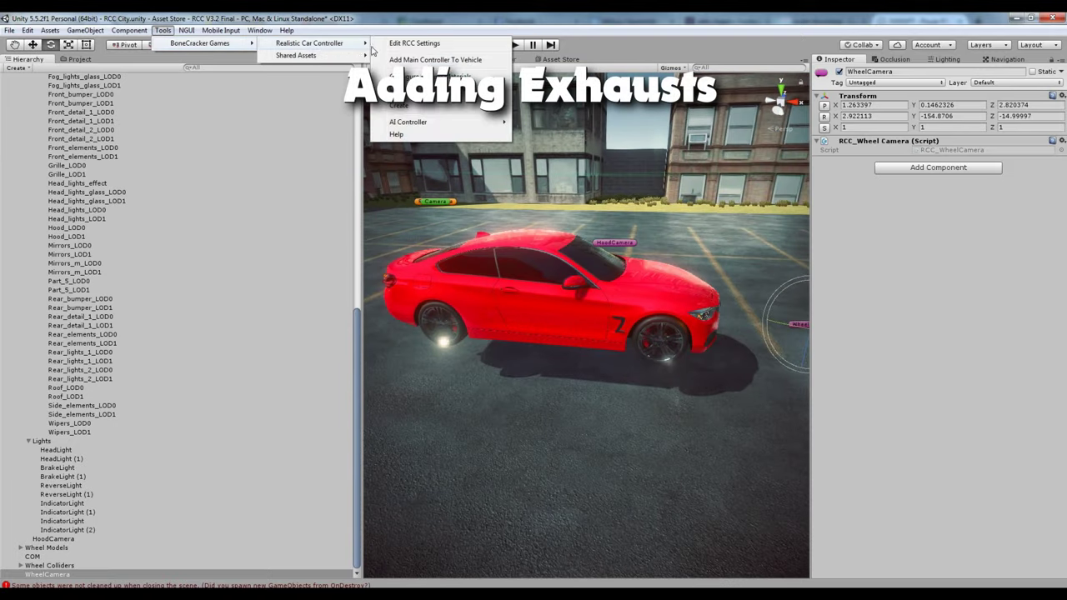
mouse_move(432, 107)
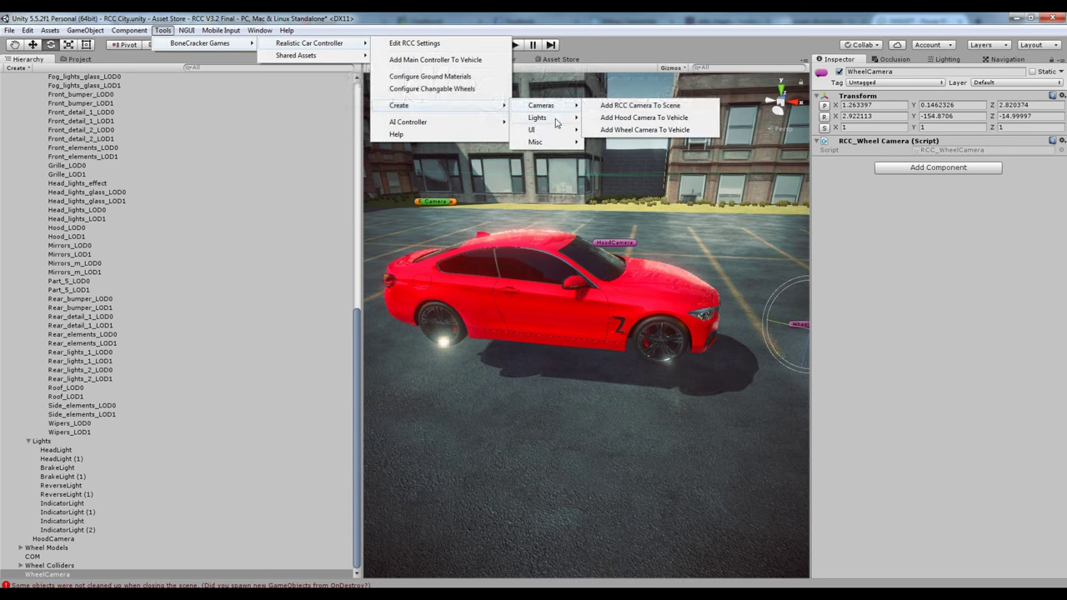
mouse_move(555, 119)
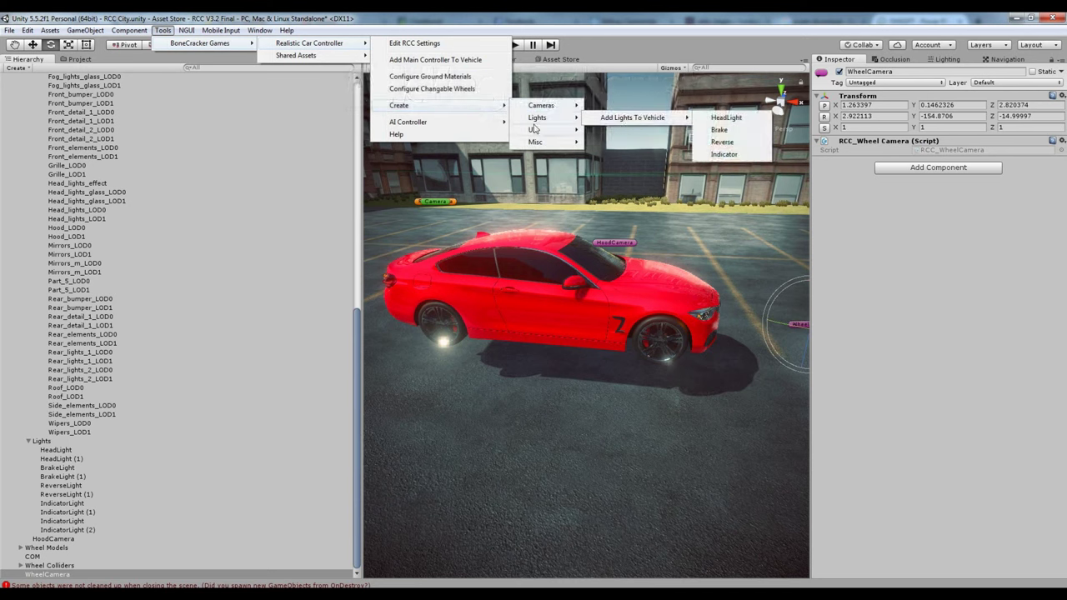
mouse_move(514, 135)
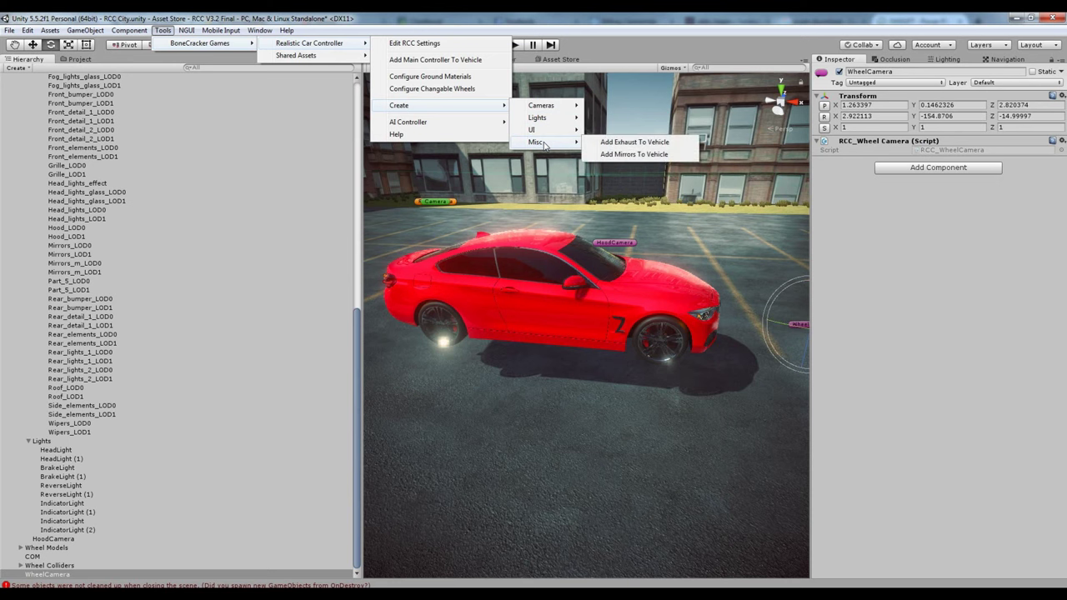
click(634, 142)
alt+drag(634, 146, 674, 252)
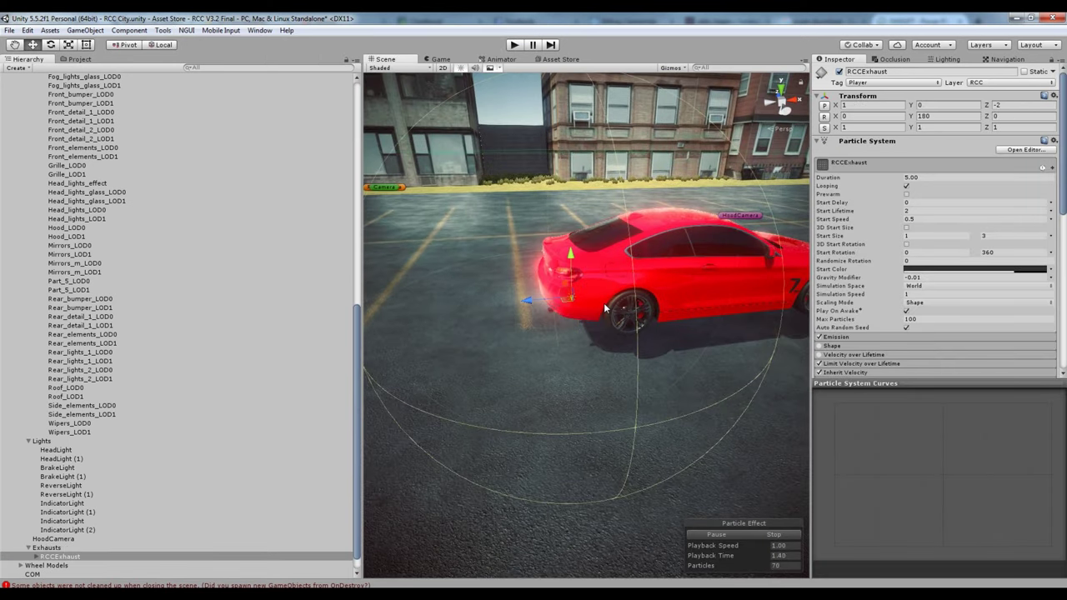
click(768, 111)
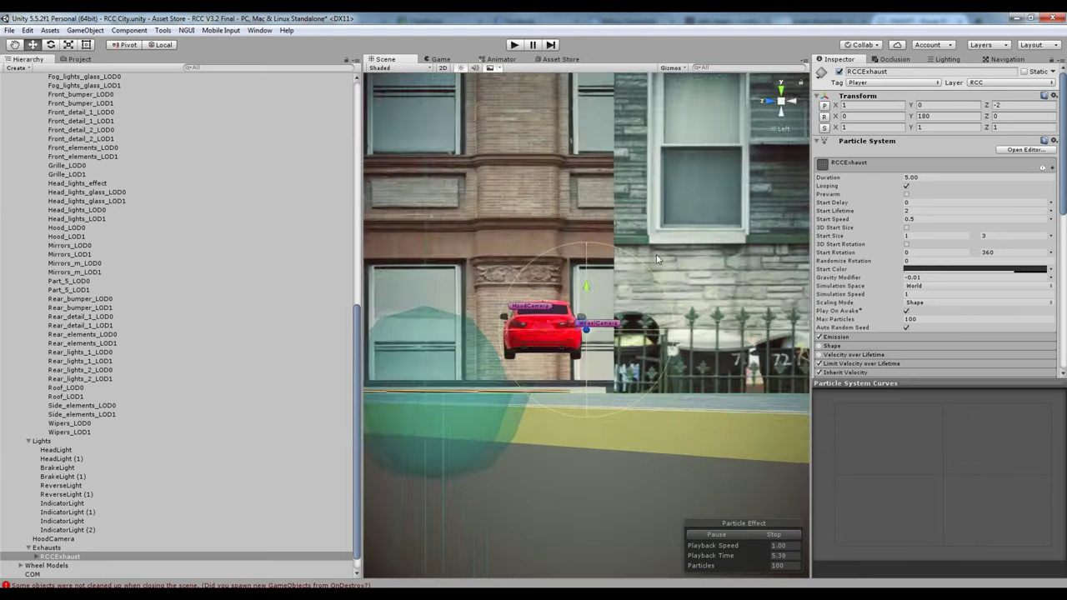
scroll(620, 334, up, 3)
scroll(620, 334, up, 3)
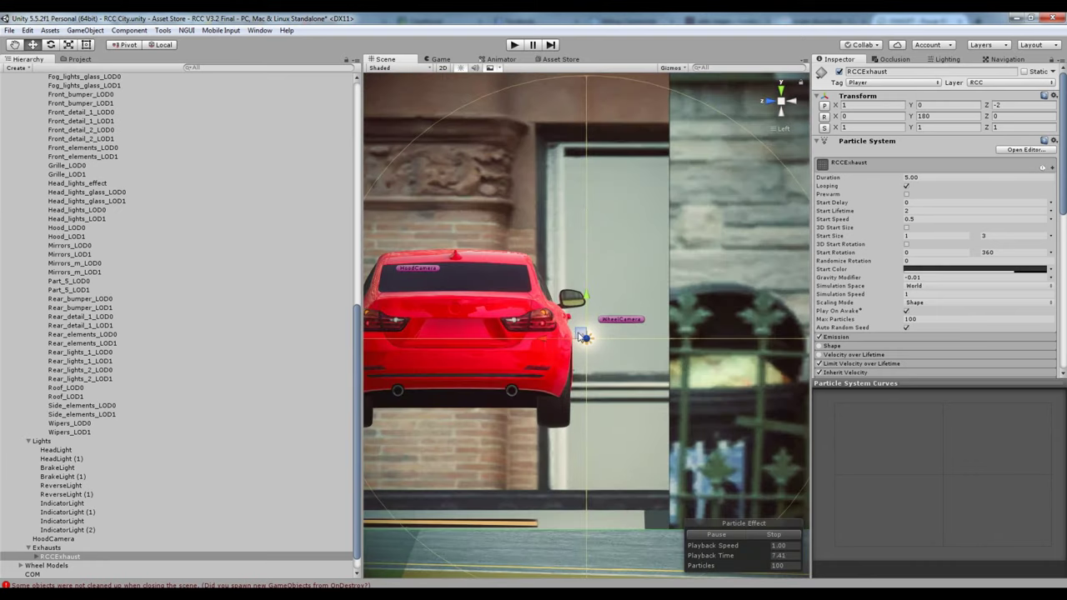
mouse_move(583, 336)
mouse_down()
mouse_move(508, 389)
mouse_move(505, 416)
mouse_up()
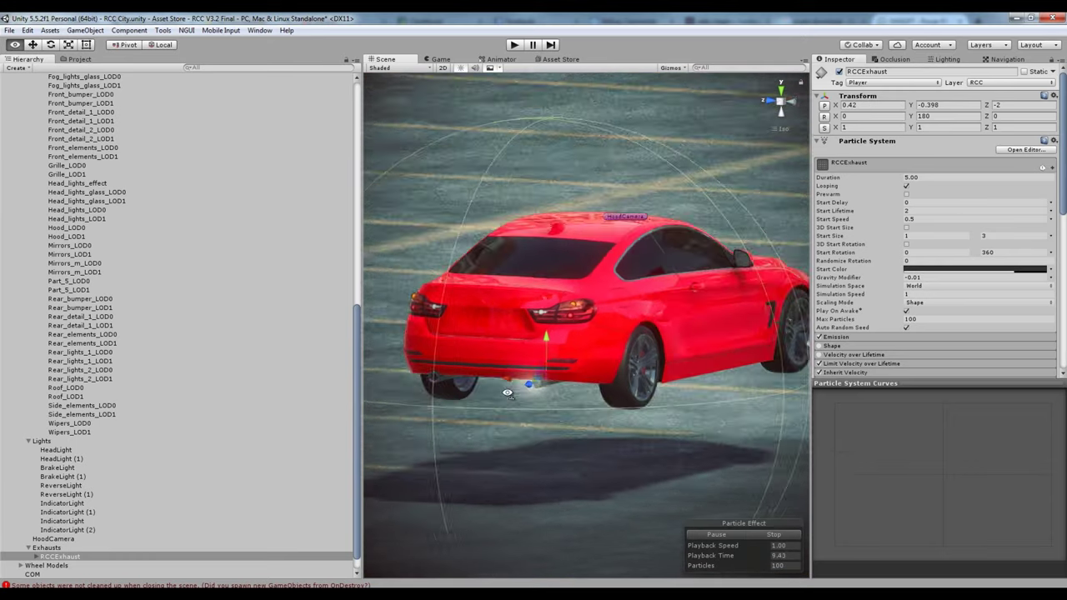
drag(570, 374, 544, 378)
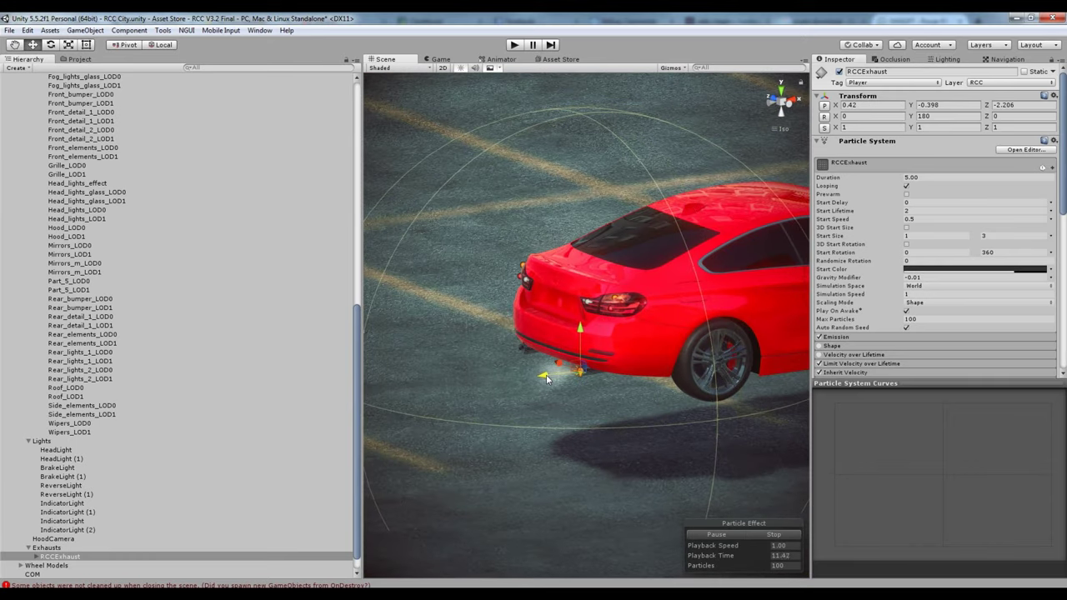
- Duplicate the exhaust and set the copy's X position to -0.4200132
key(ctrl+d)
click(871, 105)
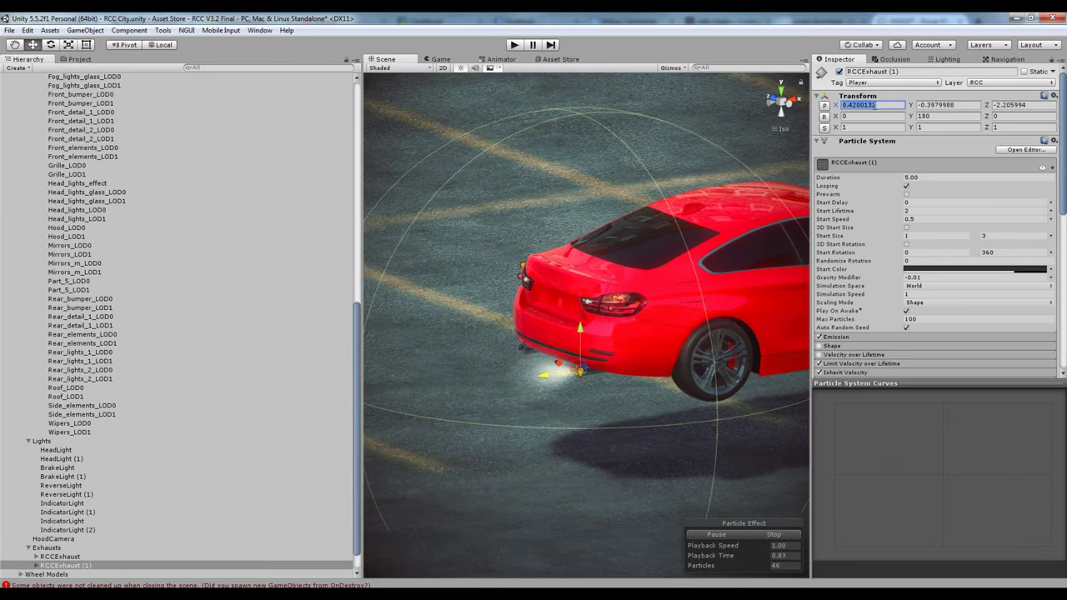
text(-0.4200132)
key(Return)
mouse_move(584, 392)
alt+mouse_down()
mouse_move(632, 397)
mouse_move(550, 389)
mouse_move(467, 400)
alt+mouse_up()
scroll(195, 424, up, 5)
scroll(168, 427, up, 5)
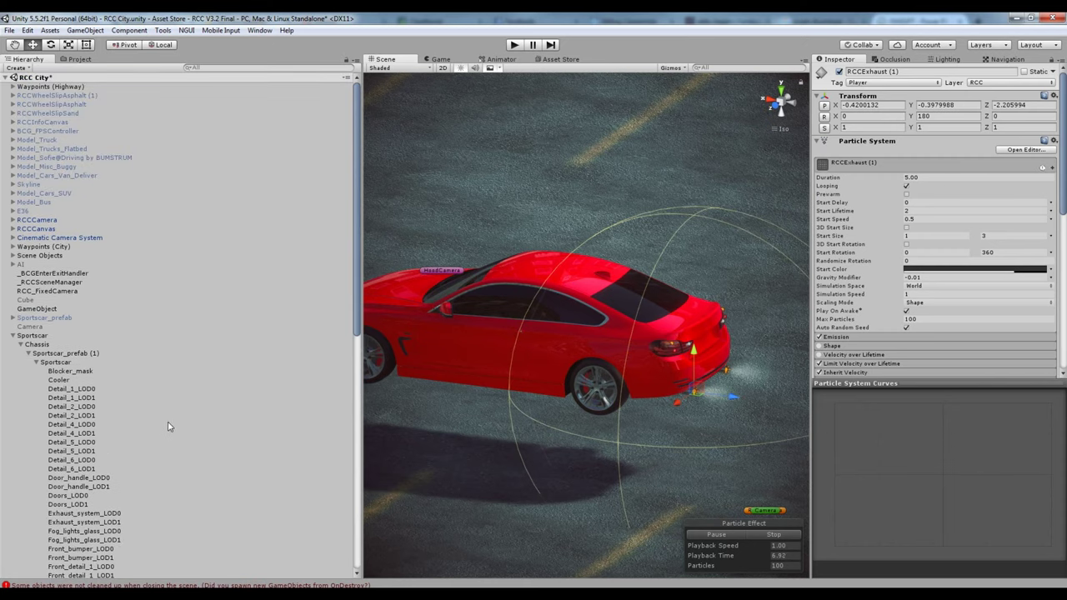
- Select the Sportscar and set its RCC controller's engine audio type to Three Source
click(31, 336)
click(13, 335)
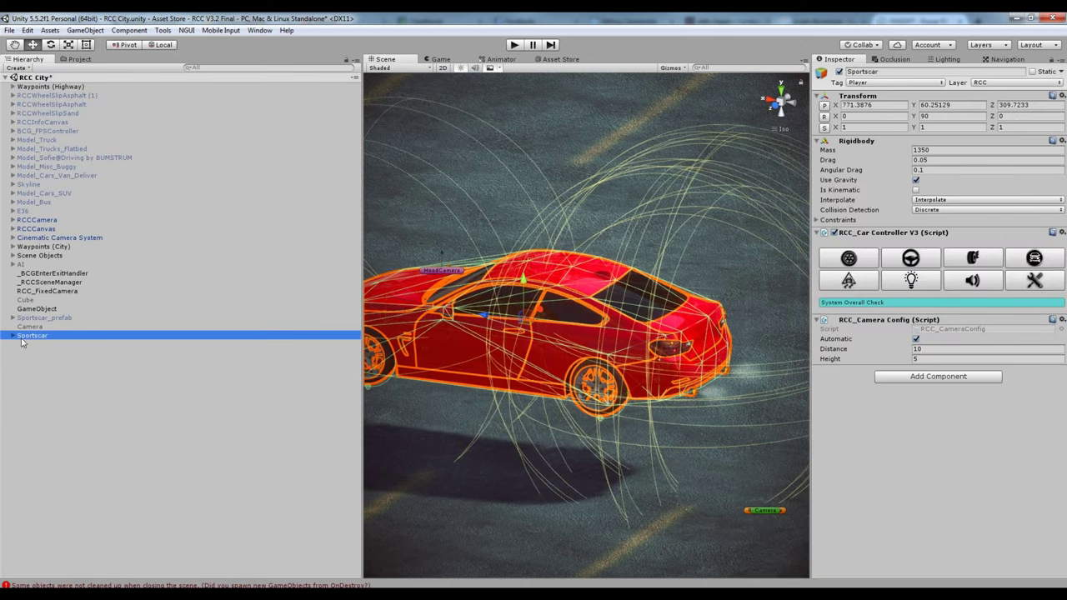
mouse_move(538, 393)
alt+mouse_down()
mouse_move(547, 392)
mouse_move(467, 388)
alt+mouse_up()
click(1049, 258)
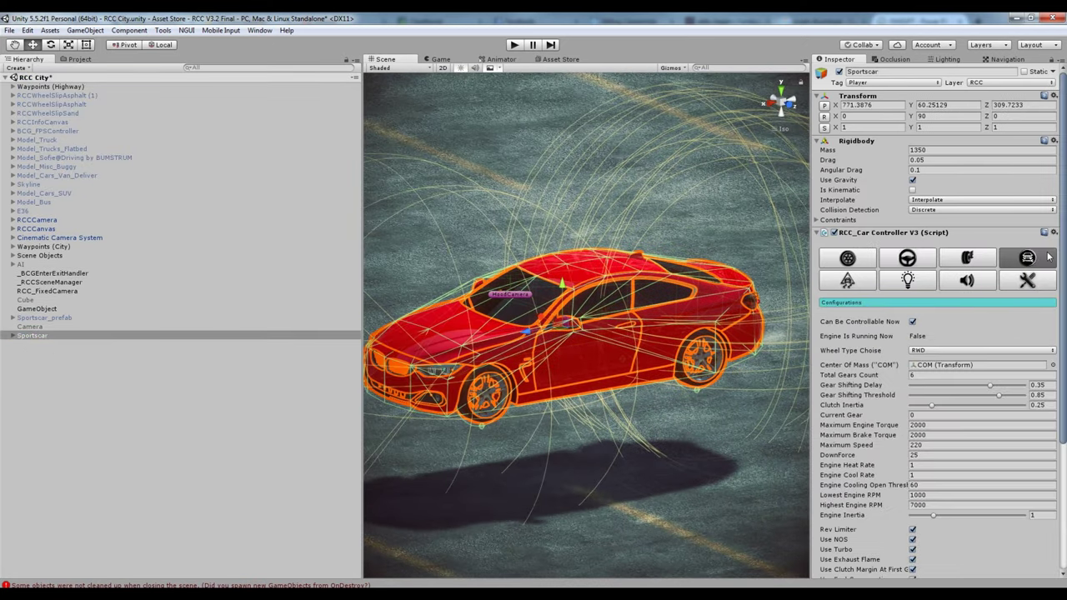
middle_drag(702, 369, 712, 316)
scroll(909, 454, down, 5)
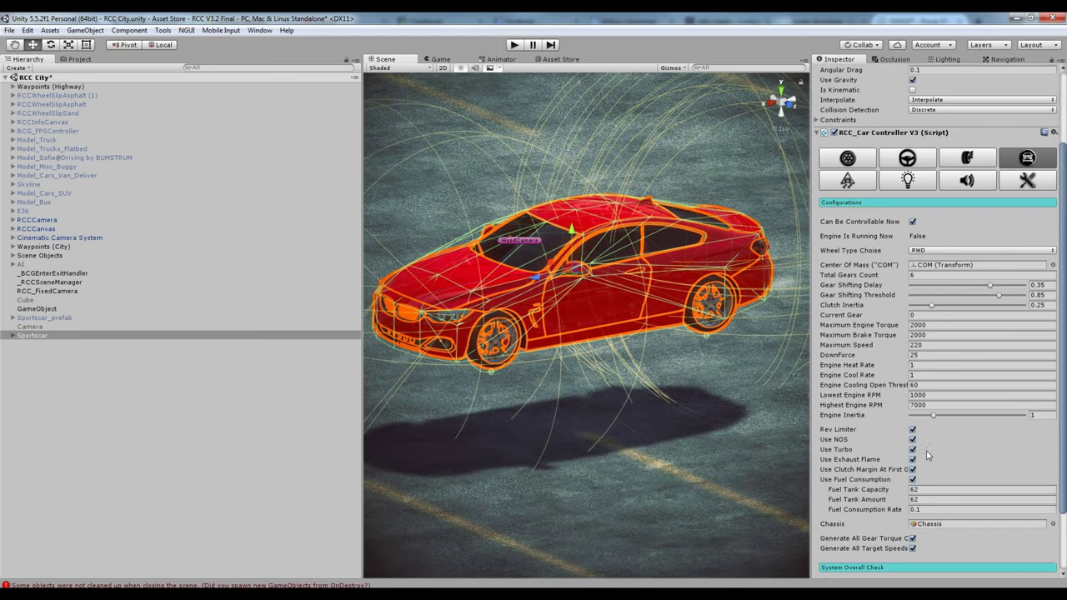
scroll(909, 454, up, 4)
scroll(897, 299, up, 1)
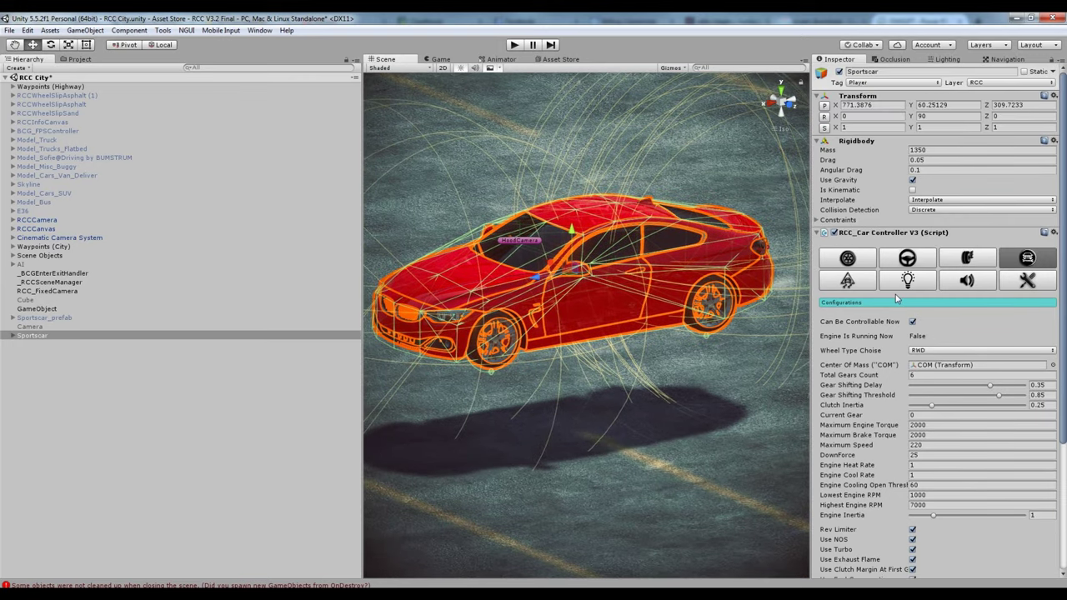
click(980, 284)
click(1049, 318)
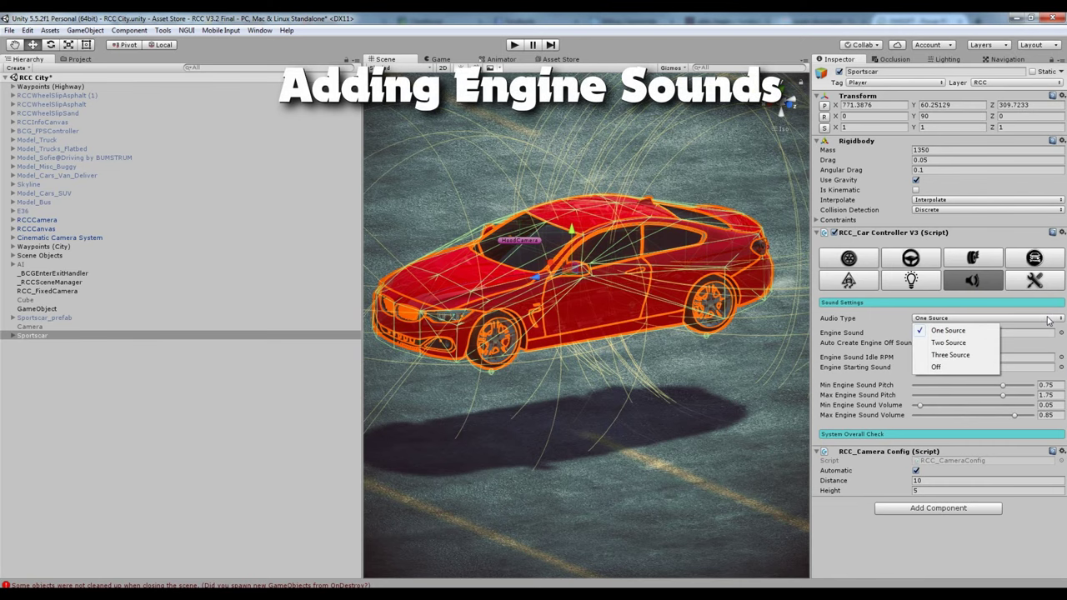
click(941, 357)
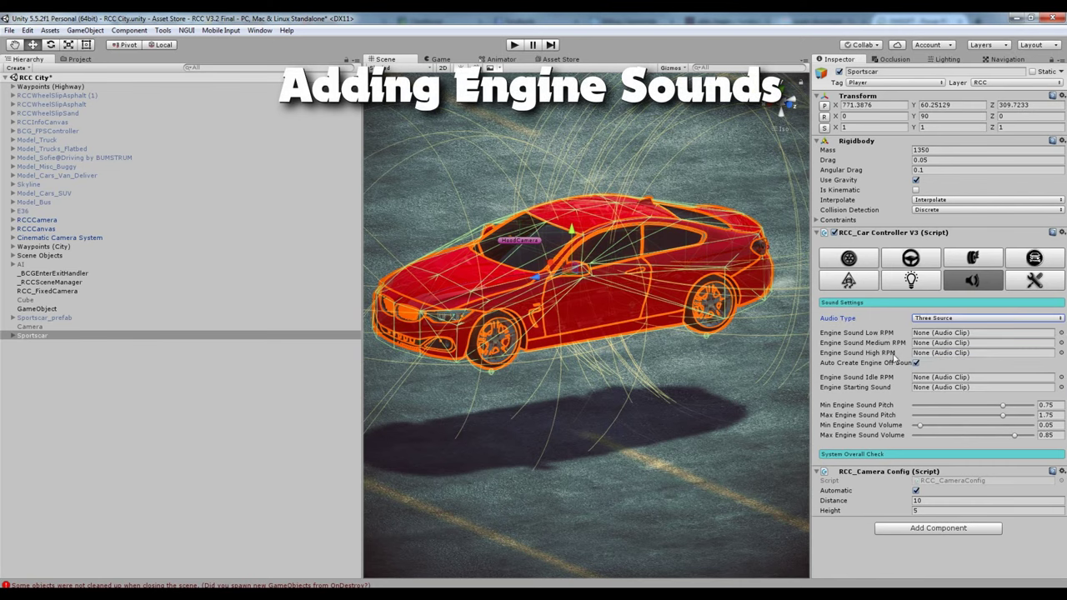
- Assign E36_Low, E36_Med and E36_High as the RPM engine sounds and disable auto-created engine-off sounds
click(1062, 333)
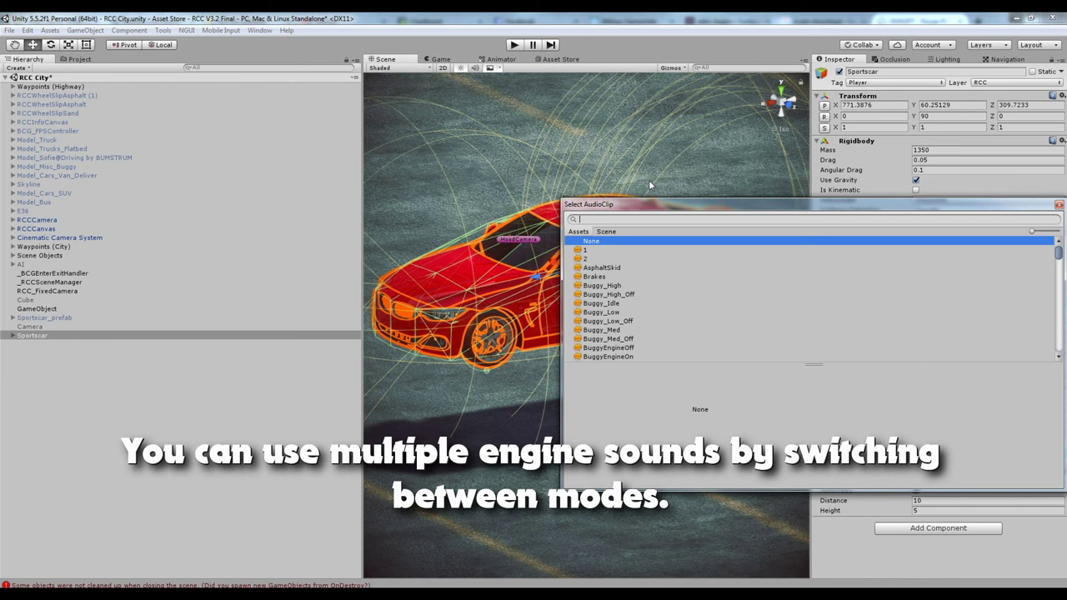
text(e36)
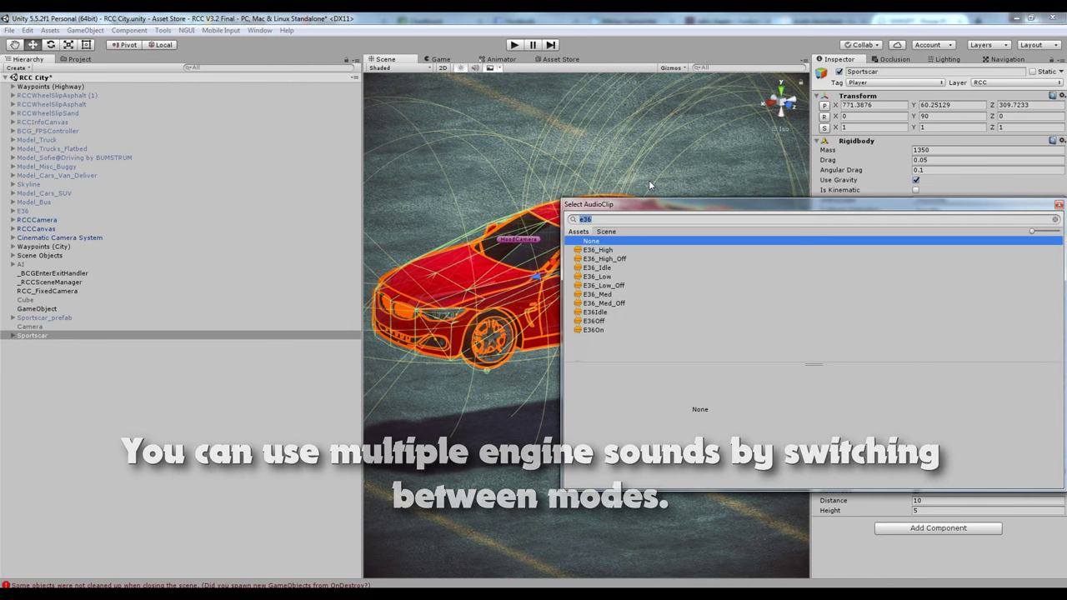
double_click(603, 277)
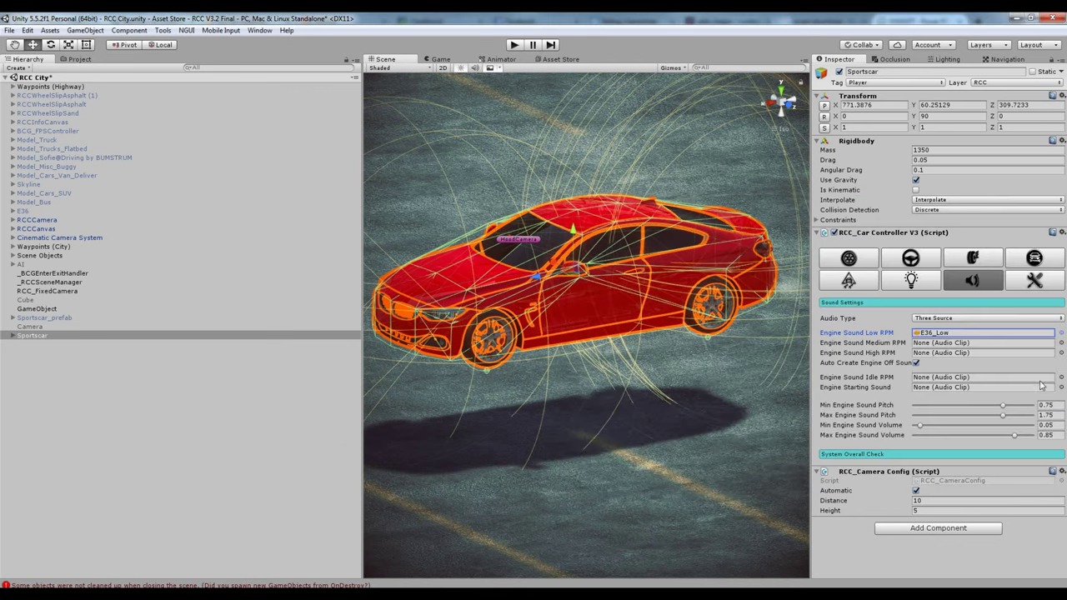
click(1062, 344)
text(e36)
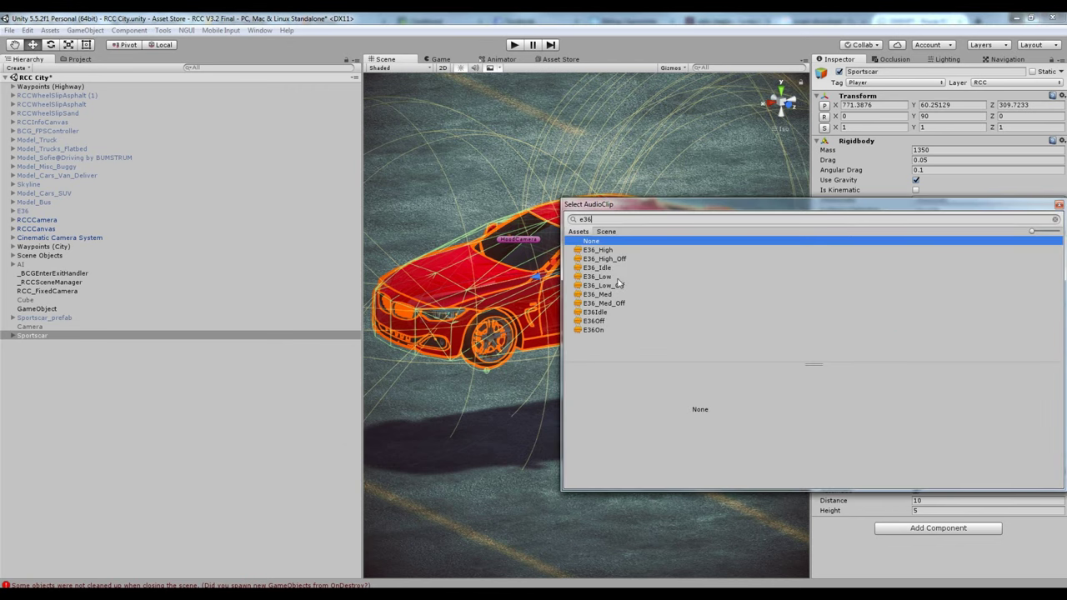
double_click(599, 294)
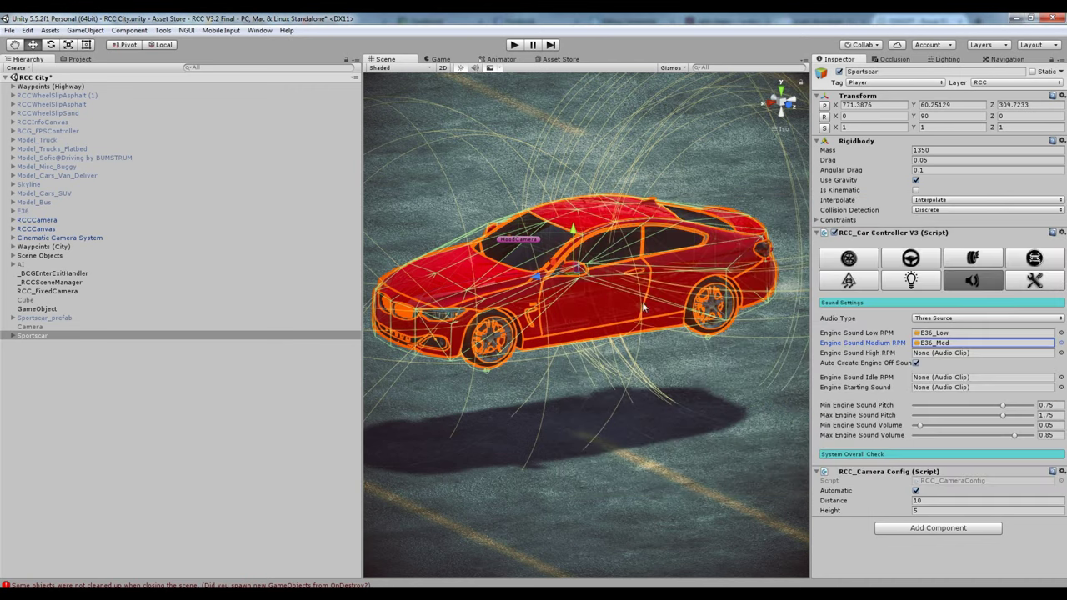
click(1062, 353)
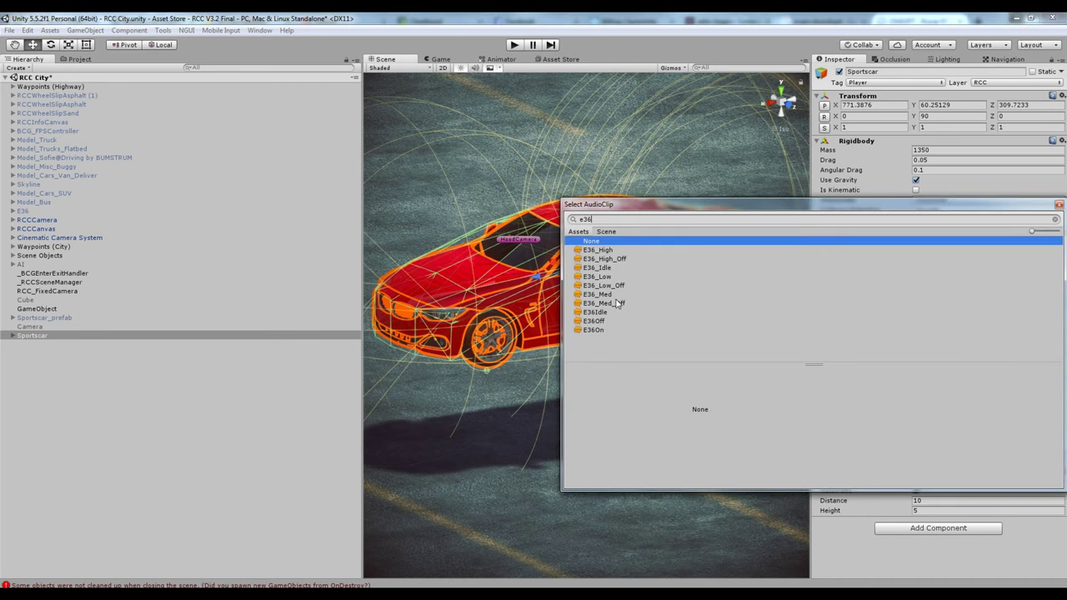
double_click(605, 251)
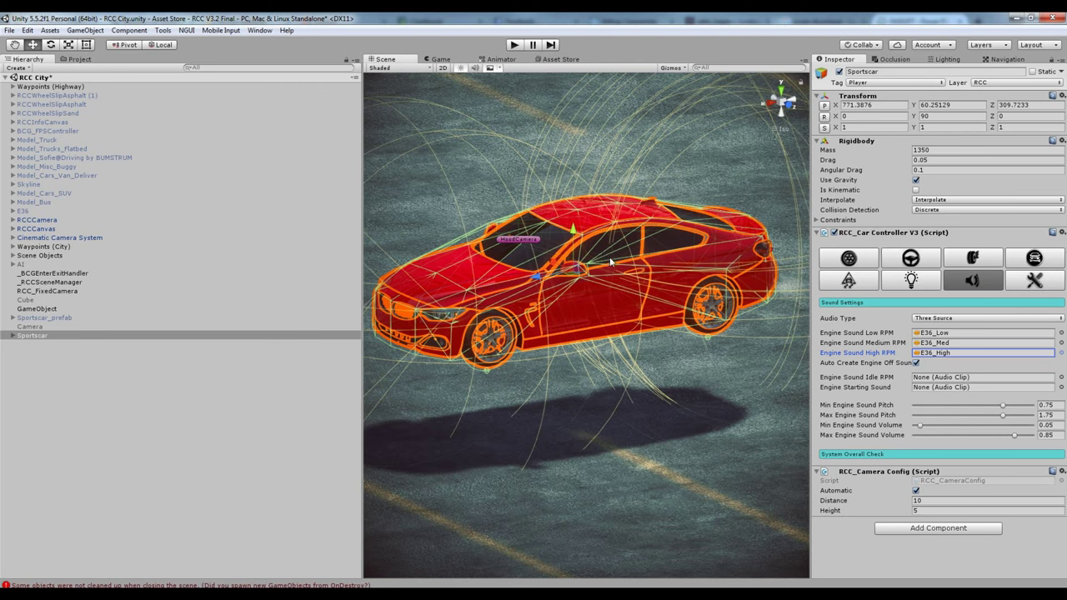
click(917, 363)
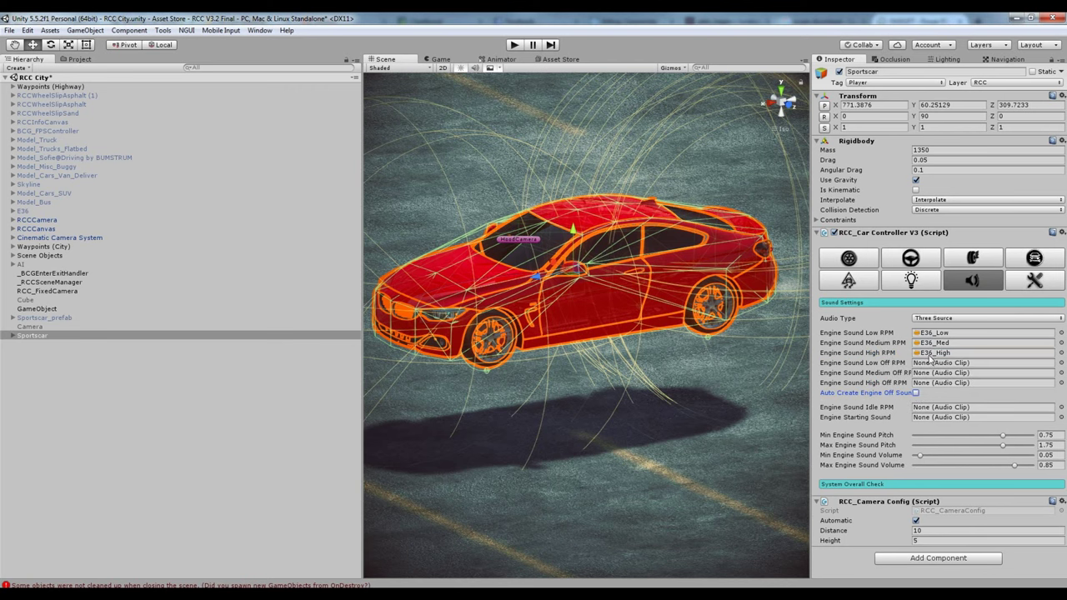
- Assign E36_Low_Off, E36_Med_Off and E36_High_Off as the low, medium and high off-throttle sounds
click(1061, 364)
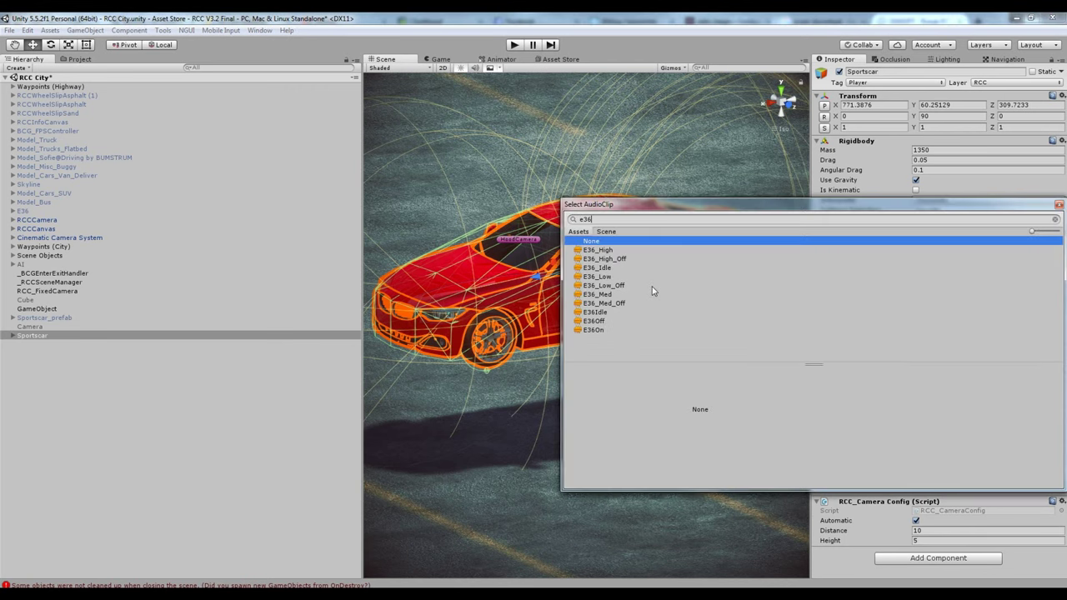
double_click(614, 287)
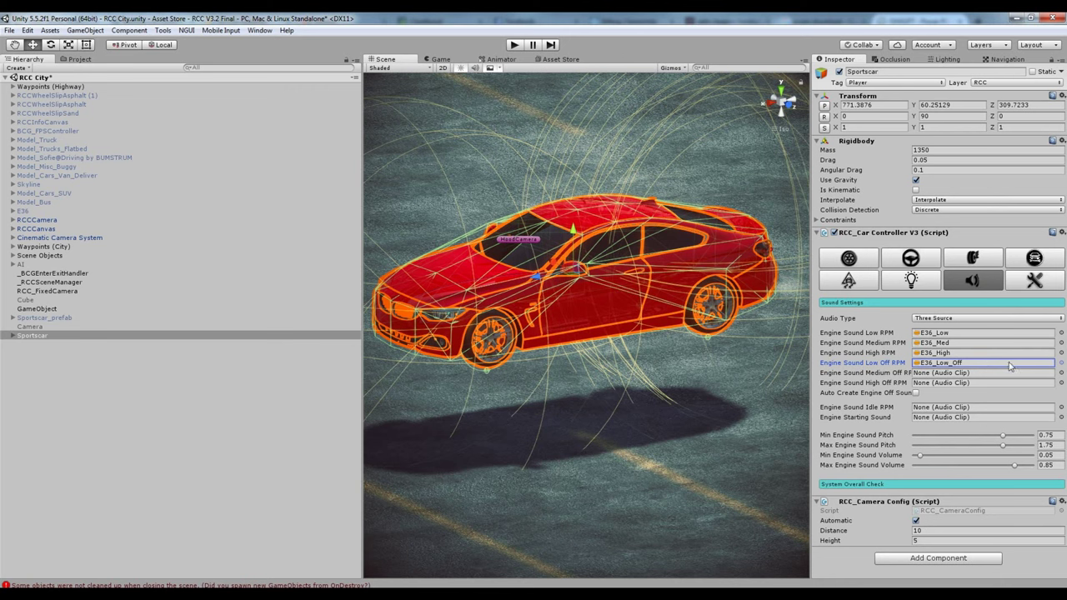
click(1062, 373)
double_click(620, 303)
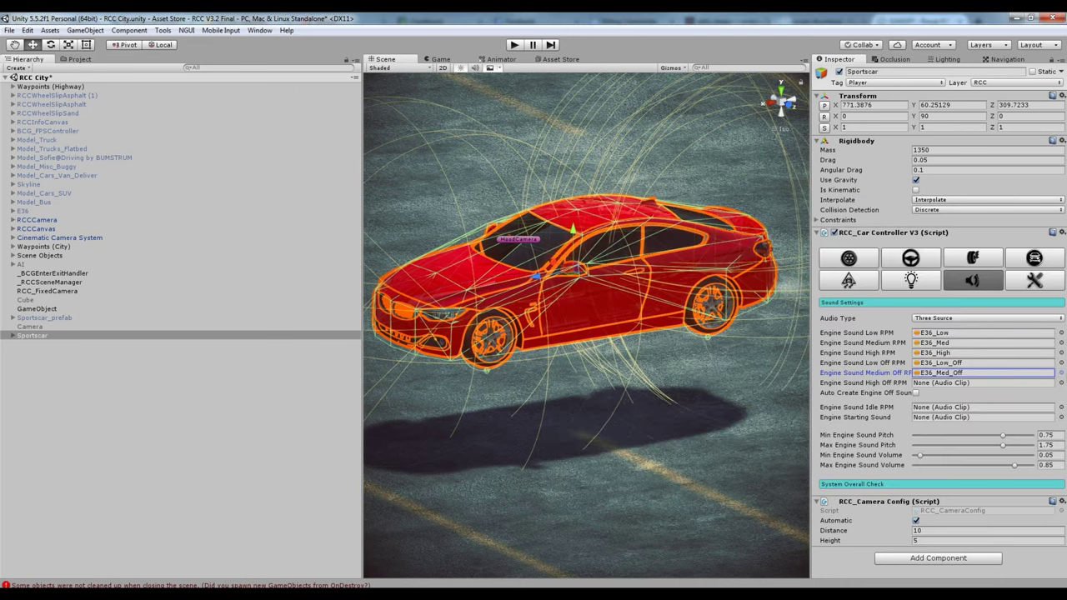
click(1062, 383)
text(e36)
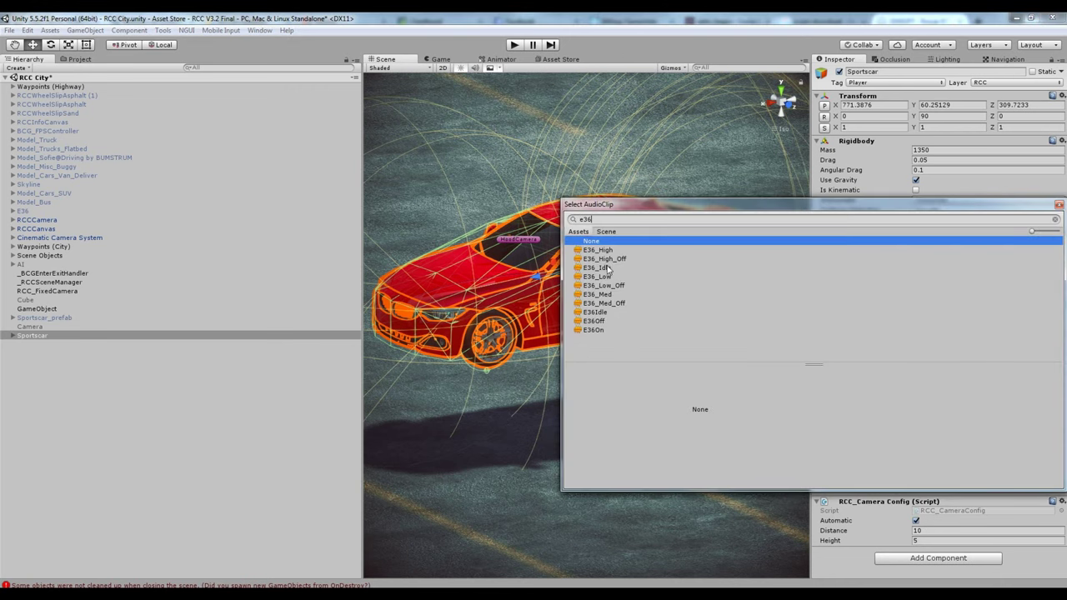
double_click(608, 259)
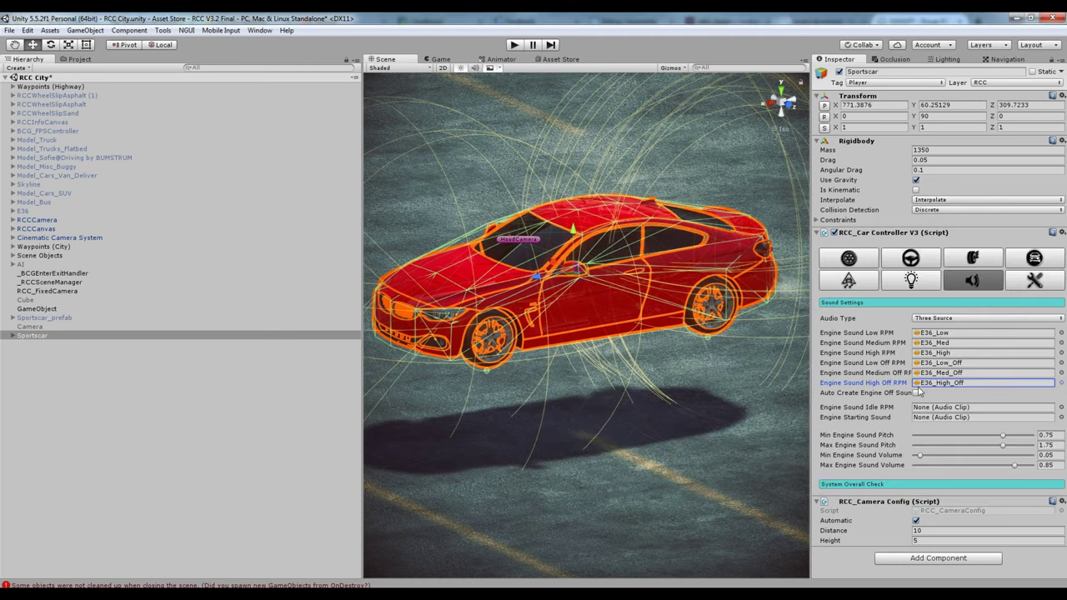
- Use E36Idle as the idle sound and EngineStart as the starting sound, with engine pitch 0.5–1.9
click(1061, 408)
text(start)
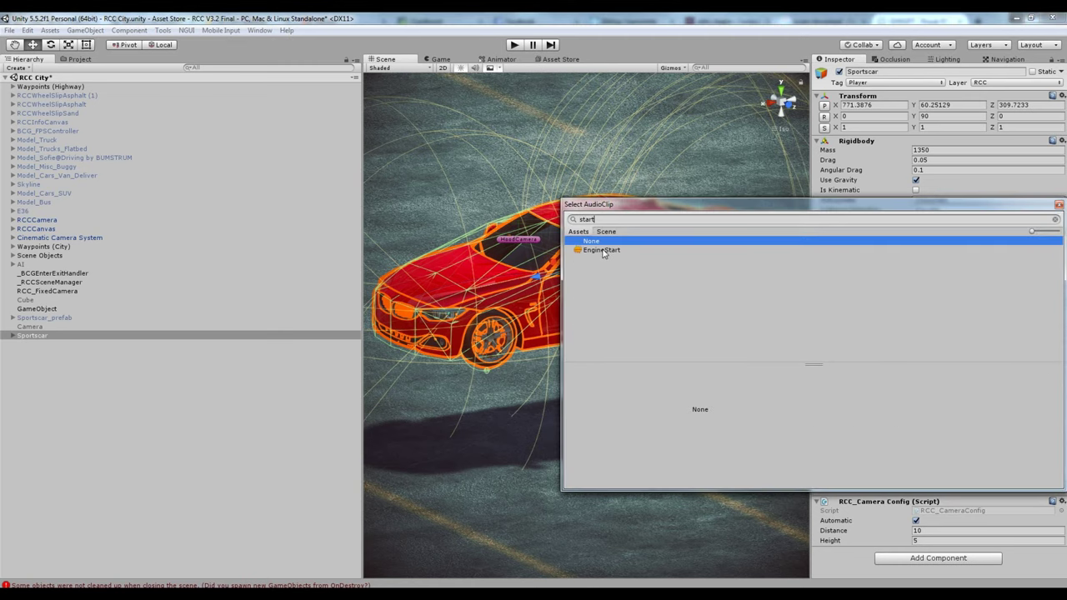
double_click(603, 251)
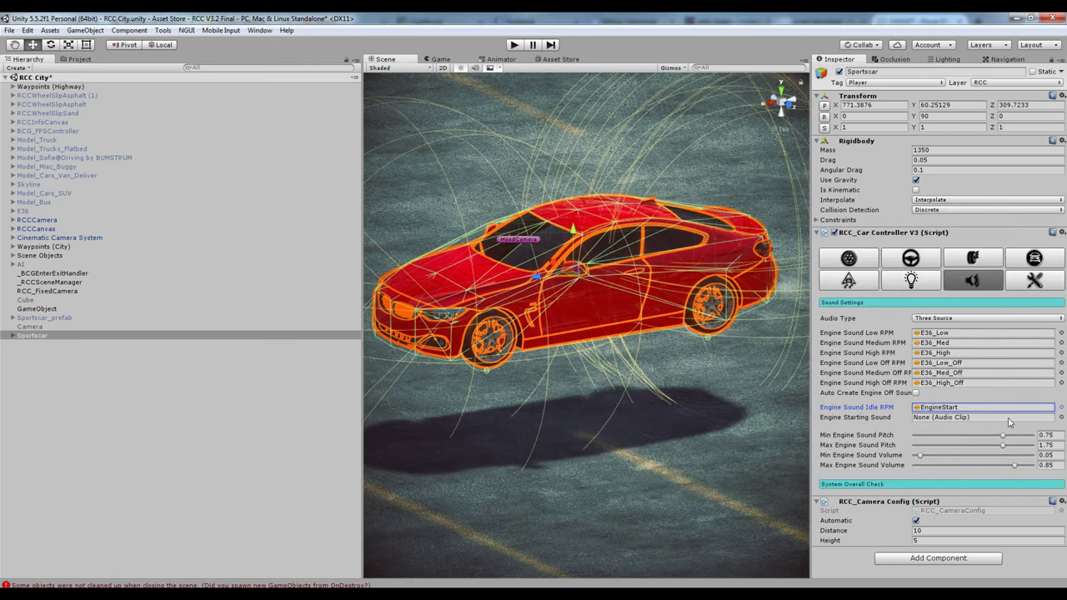
click(1058, 416)
text(e36)
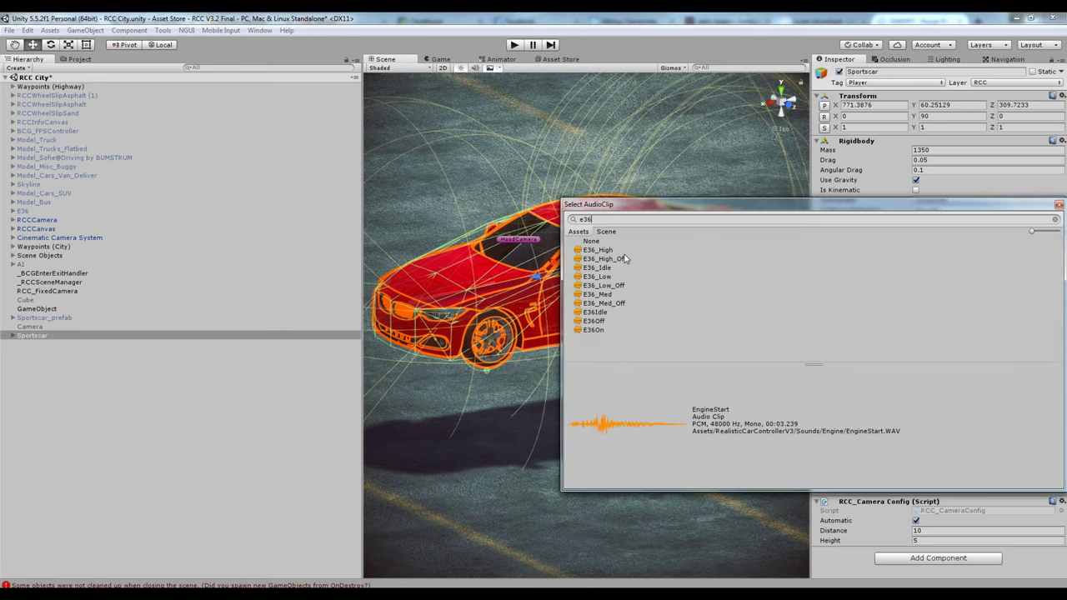
double_click(607, 312)
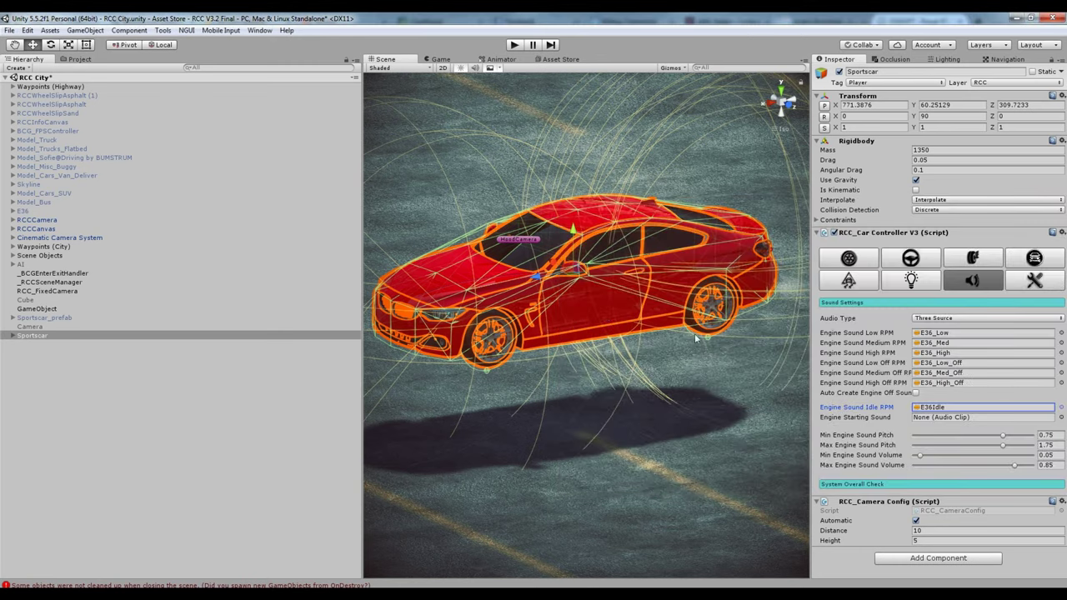
click(1062, 418)
text(start)
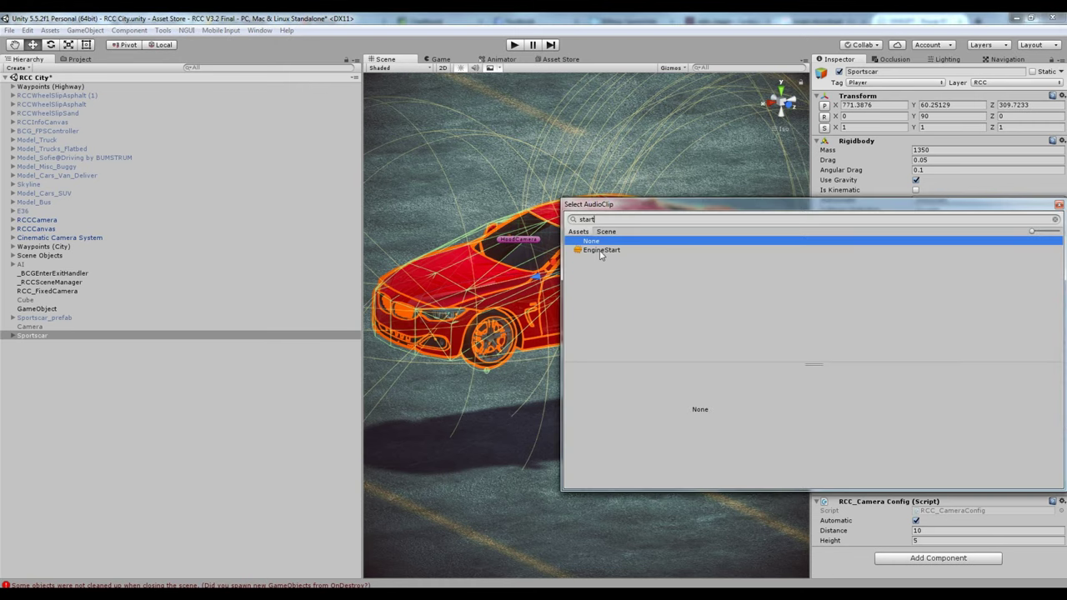
double_click(600, 250)
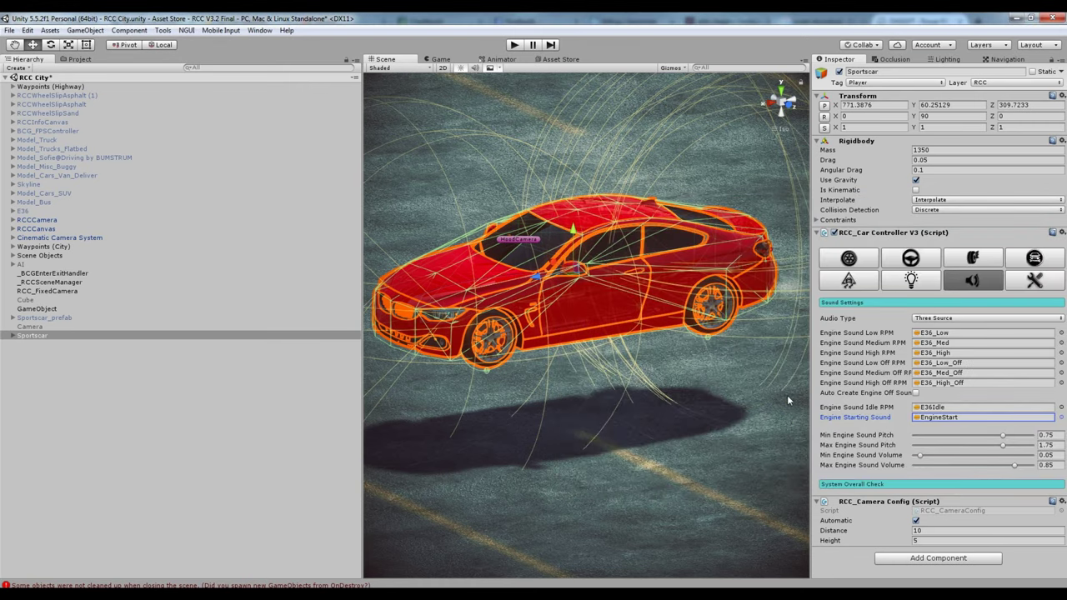
click(1048, 436)
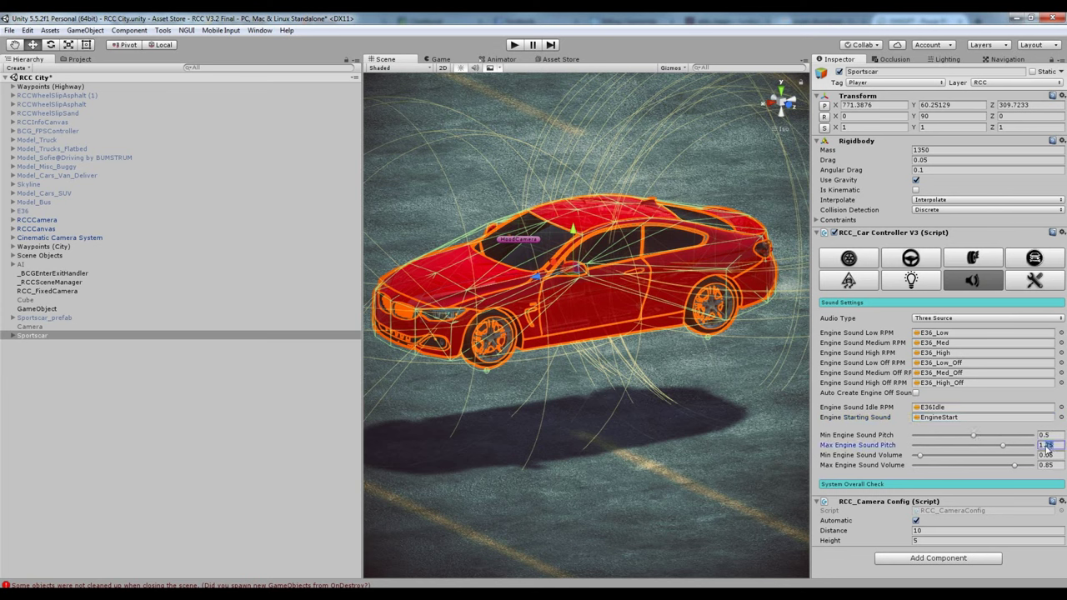
text(1.9)
alt+drag(567, 407, 582, 408)
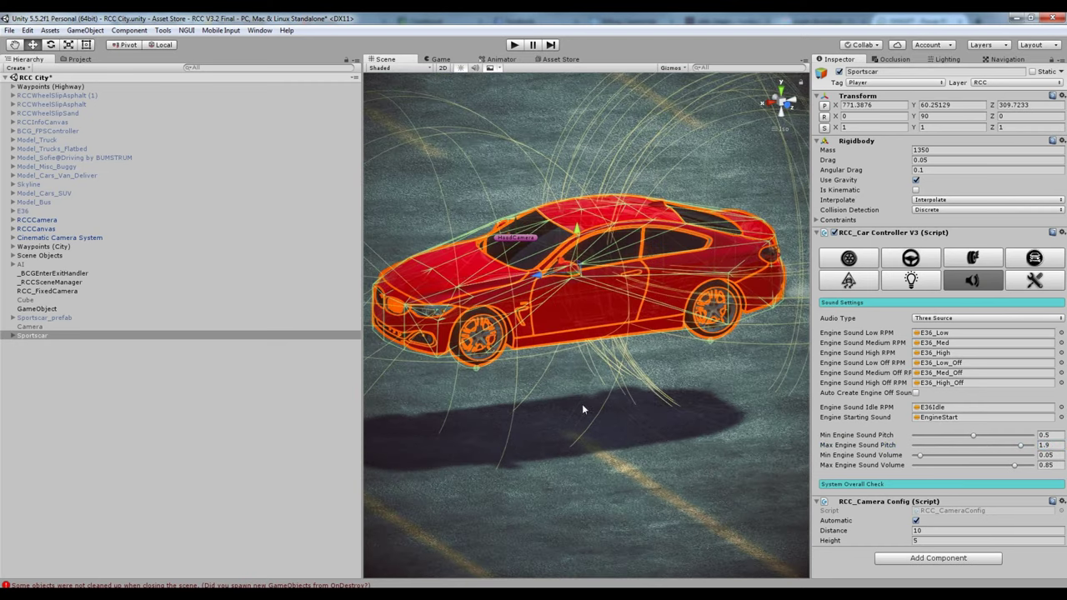
- Exclude the Road layer from the layers that can damage the car
click(1041, 282)
alt+drag(765, 332, 746, 326)
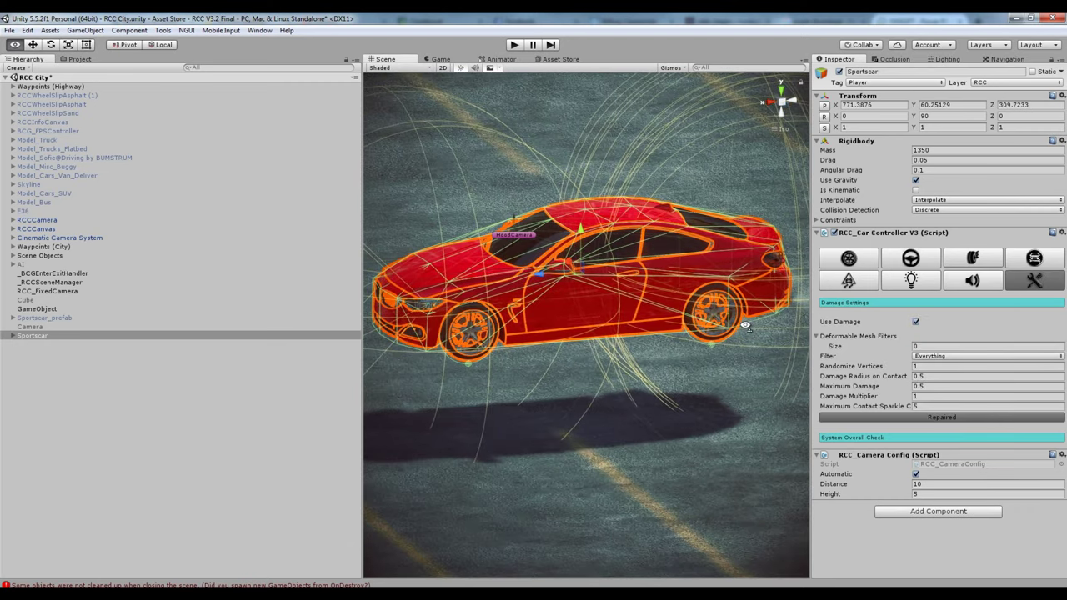
click(867, 337)
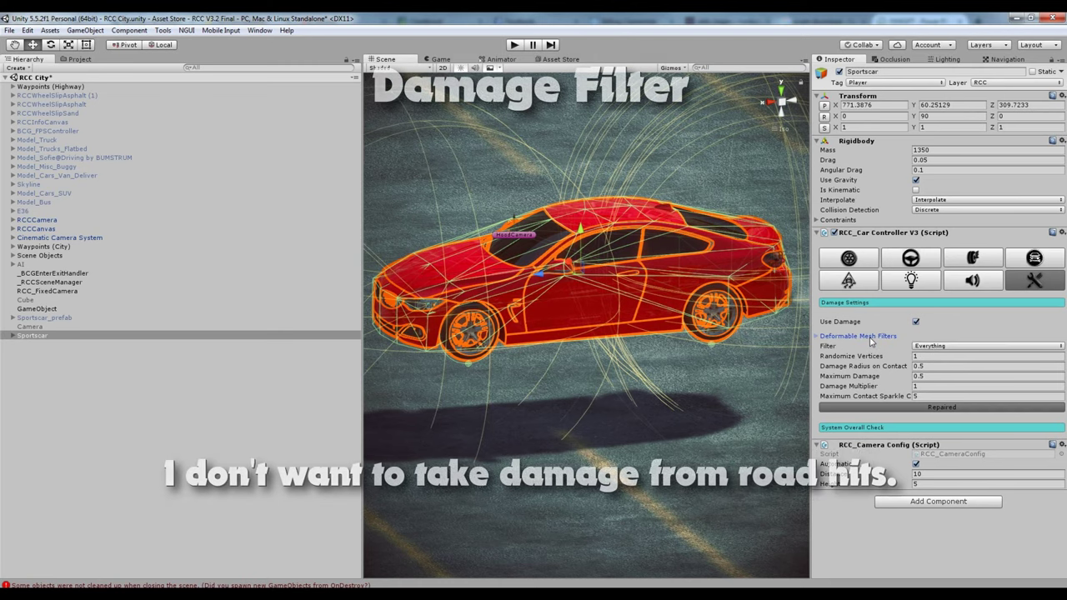
click(957, 347)
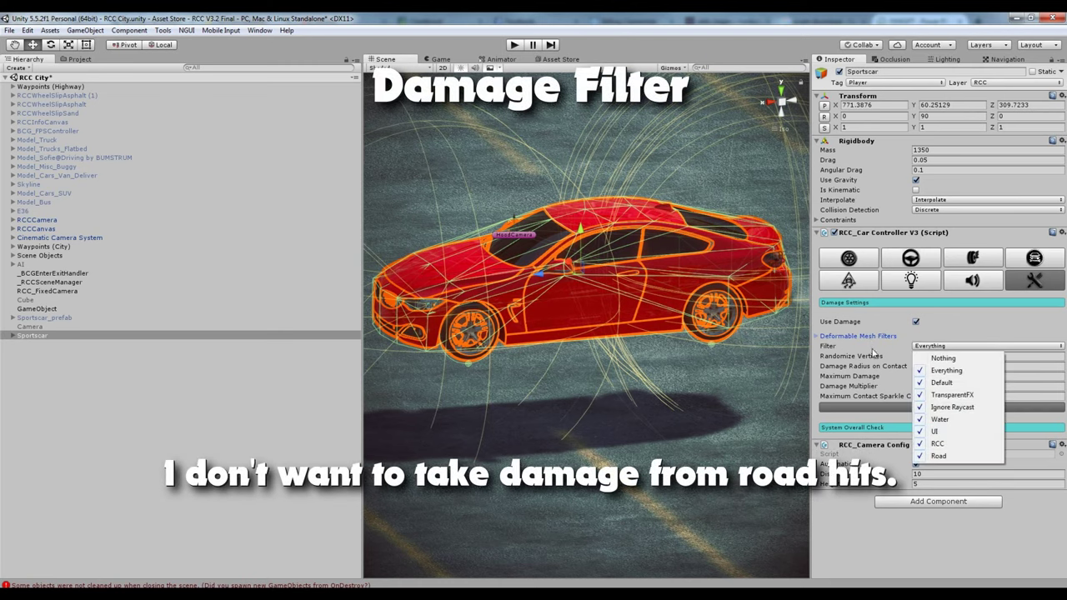
click(944, 456)
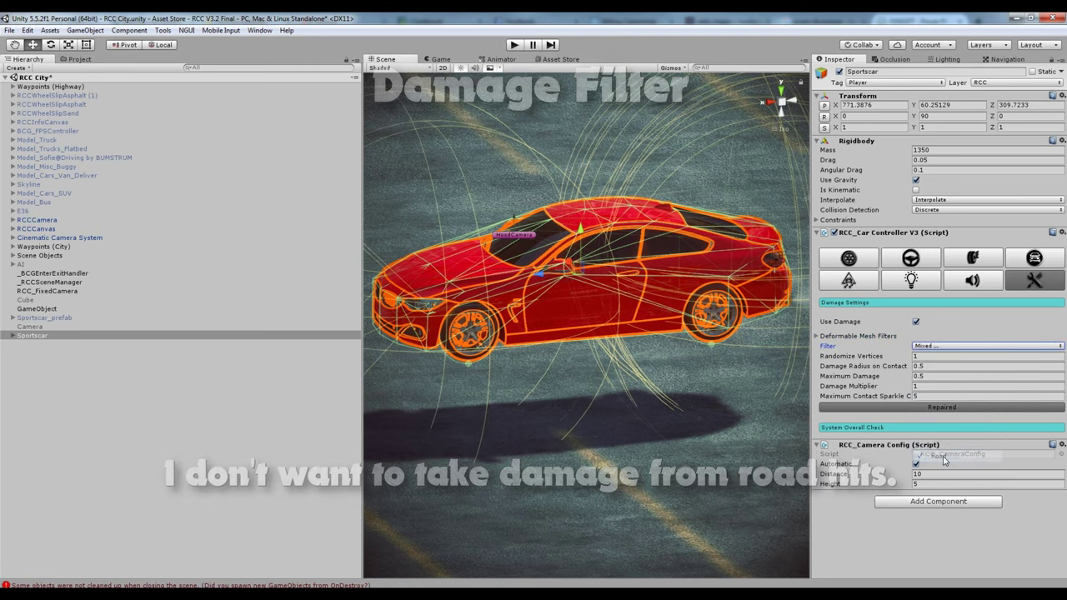
- Look through the stability, wheel, steering, light, sound and suspension settings
click(851, 280)
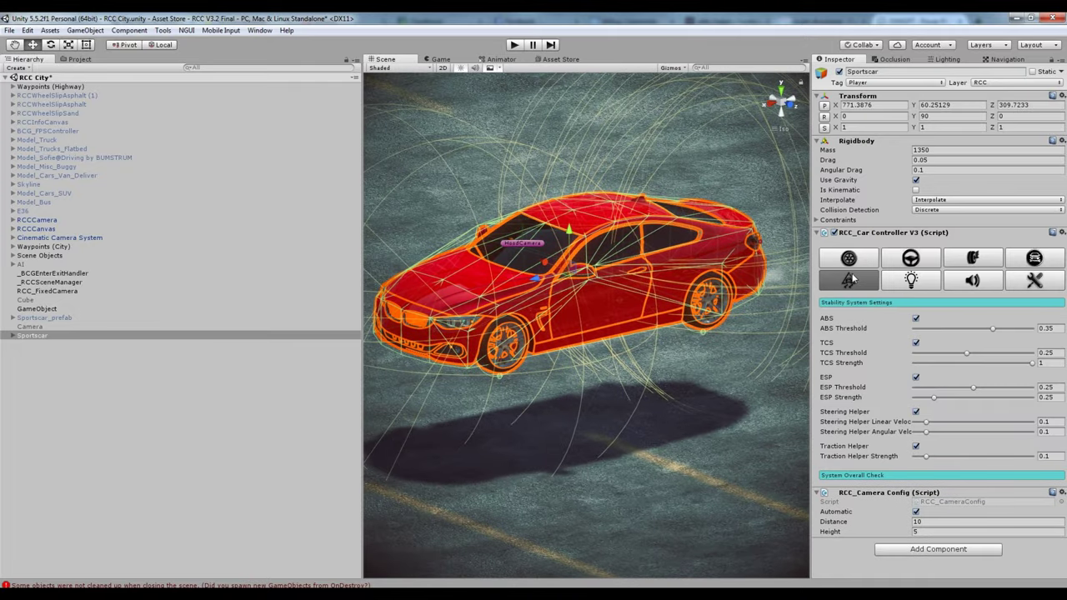
click(859, 262)
click(922, 264)
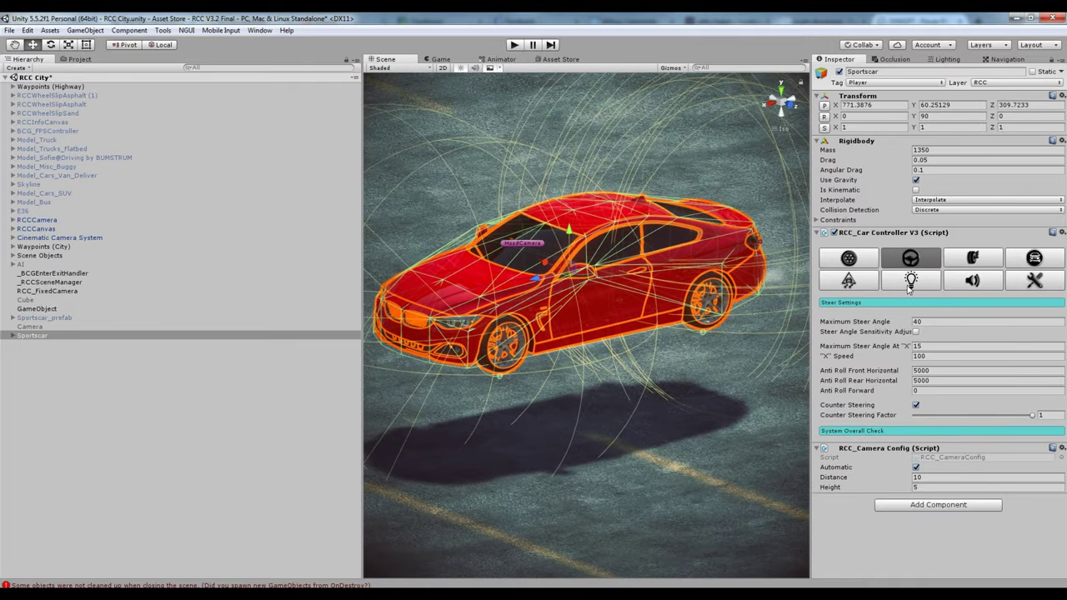
click(912, 281)
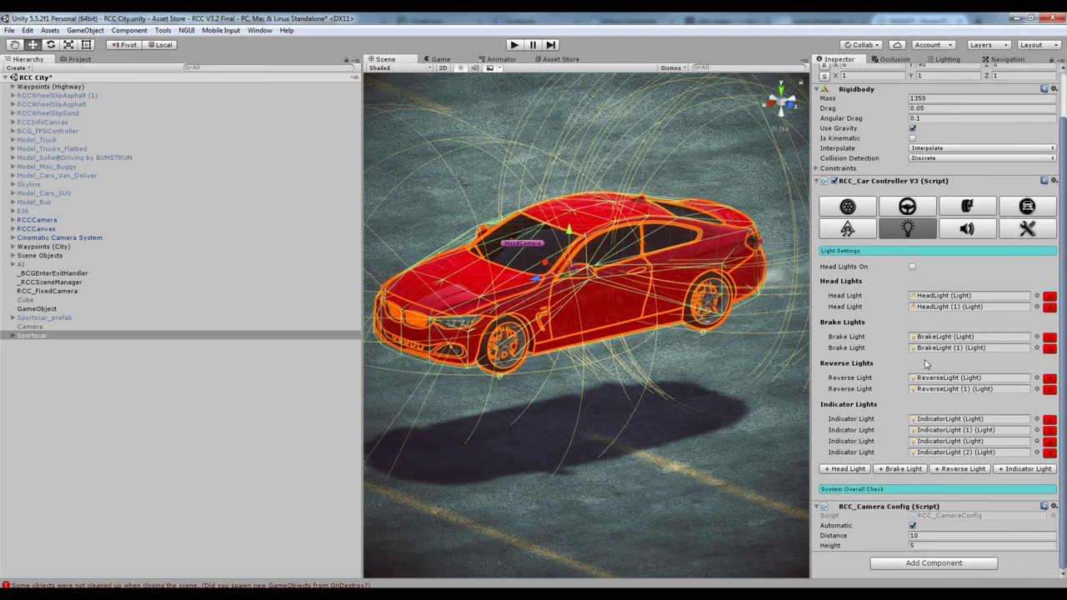
click(959, 283)
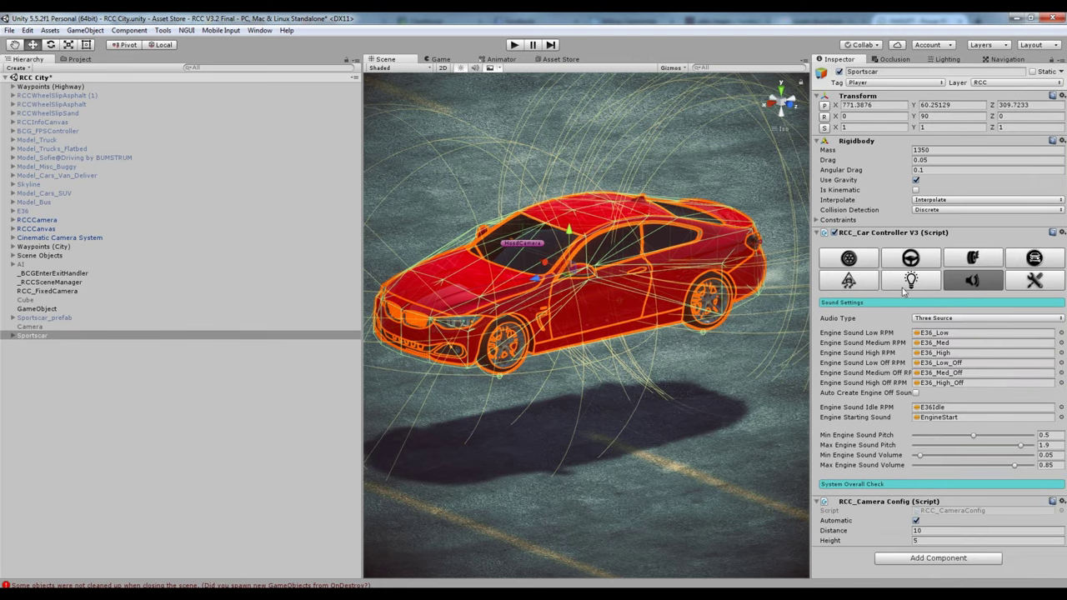
click(905, 286)
click(966, 267)
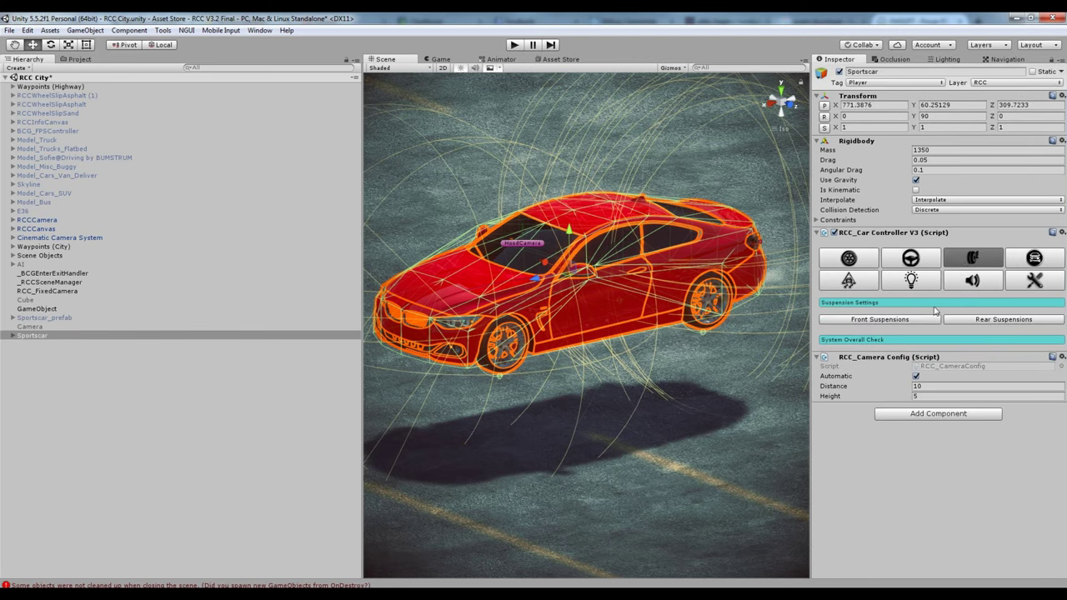
- In the general configuration, set clutch inertia to 0.101 and engine inertia to 1.153
click(1039, 265)
scroll(988, 339, down, 1)
scroll(997, 342, down, 1)
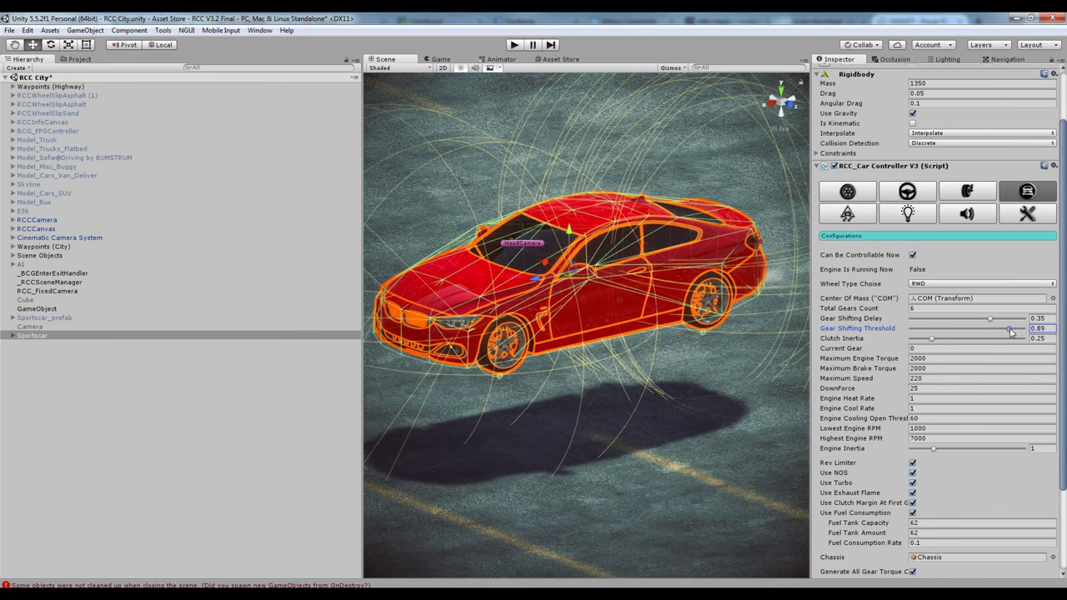
scroll(909, 348, down, 1)
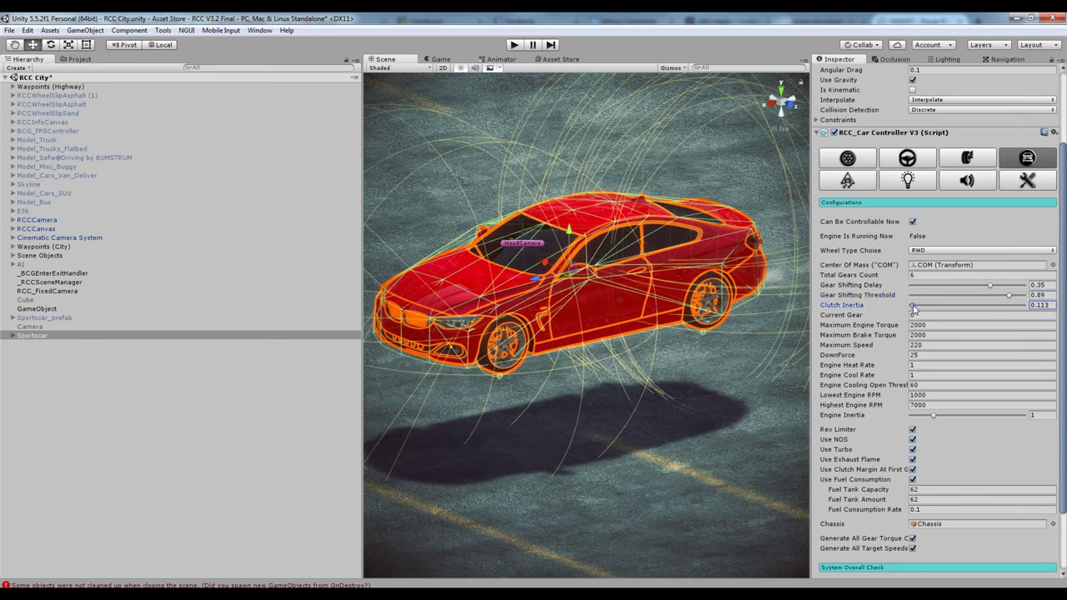
scroll(923, 365, down, 1)
scroll(938, 371, down, 1)
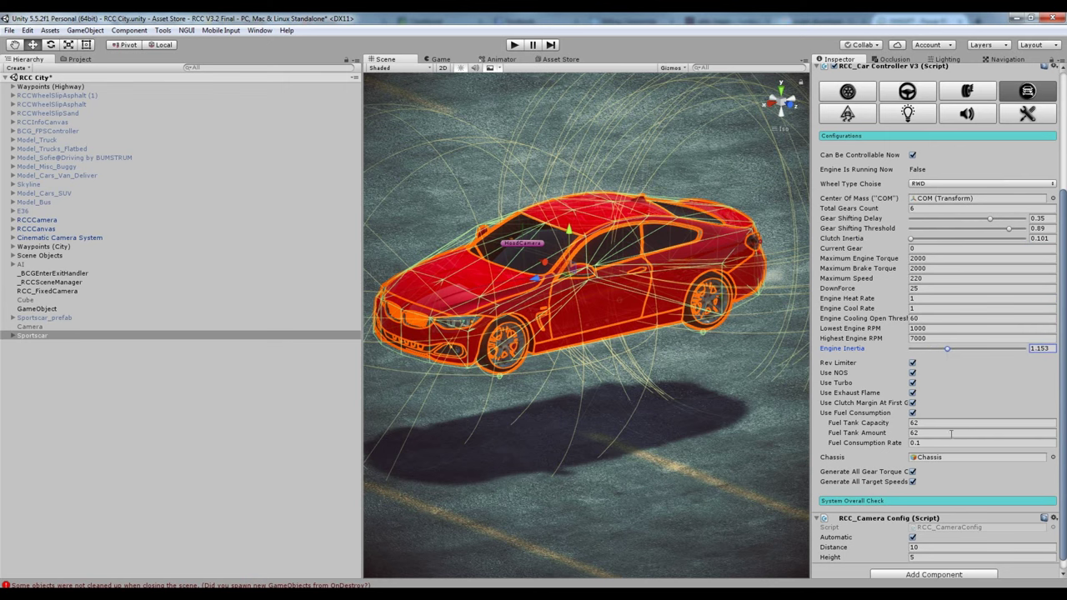
scroll(952, 446, down, 1)
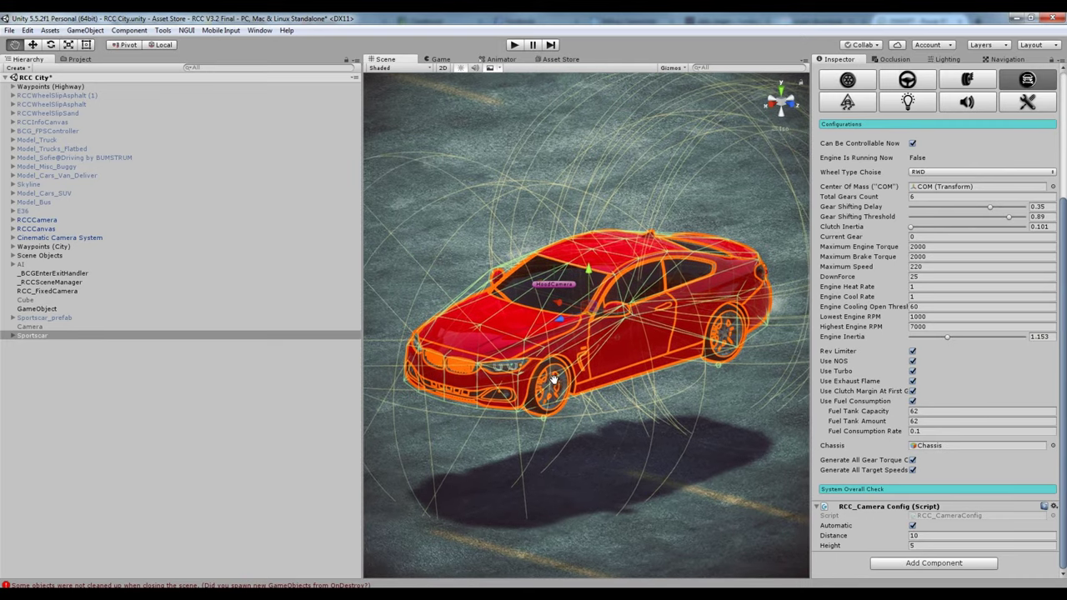
click(9, 30)
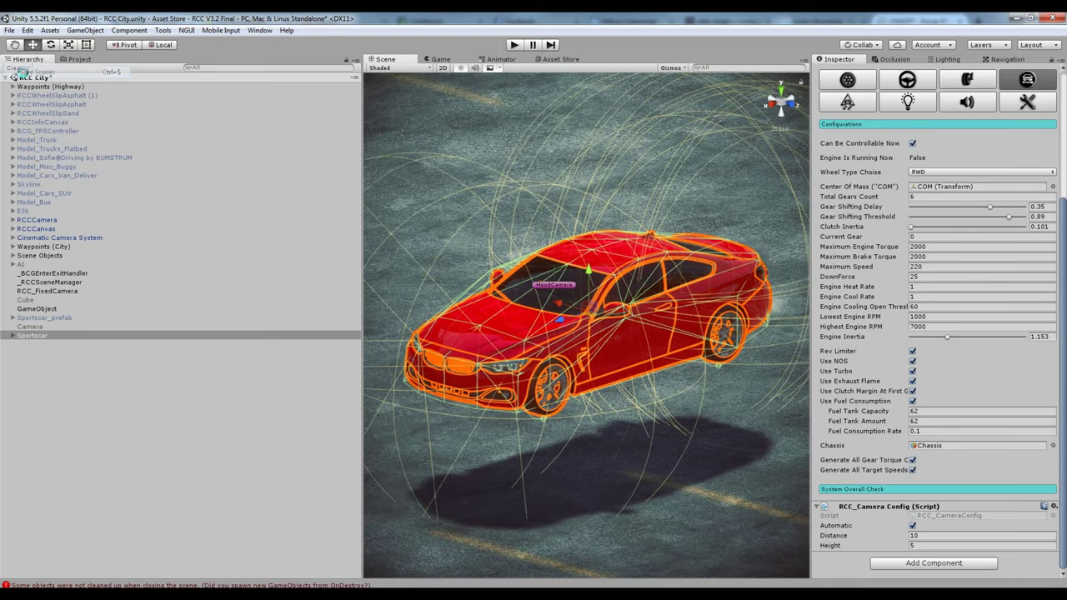
click(534, 467)
scroll(580, 362, up, 3)
scroll(577, 373, up, 2)
- Select the front-left caliper Brake_part_2_LOD0 and frame it in a perspective view
scroll(577, 373, up, 2)
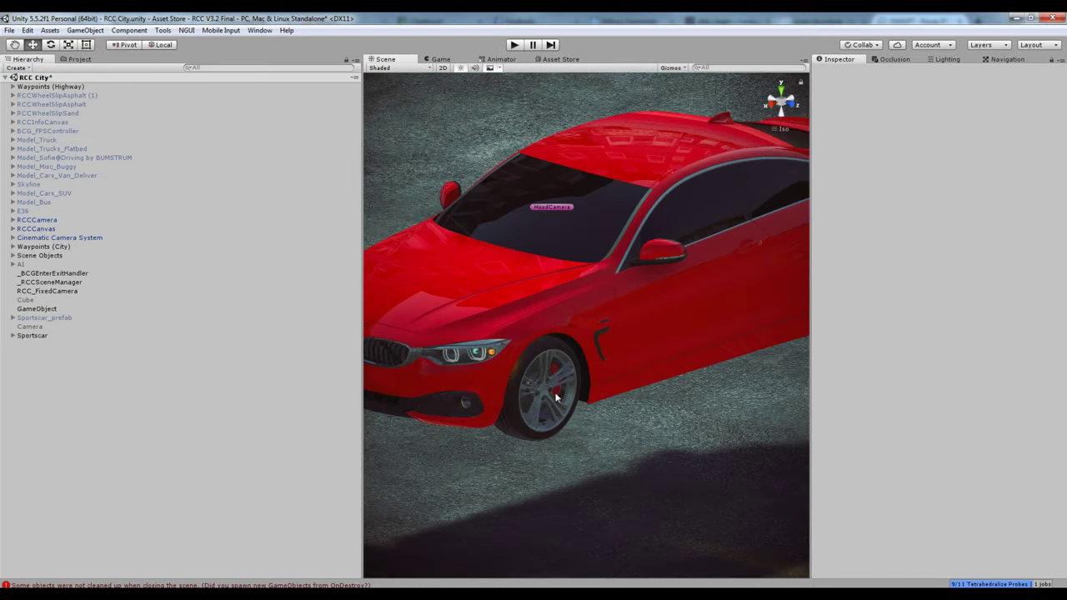
click(557, 392)
click(782, 104)
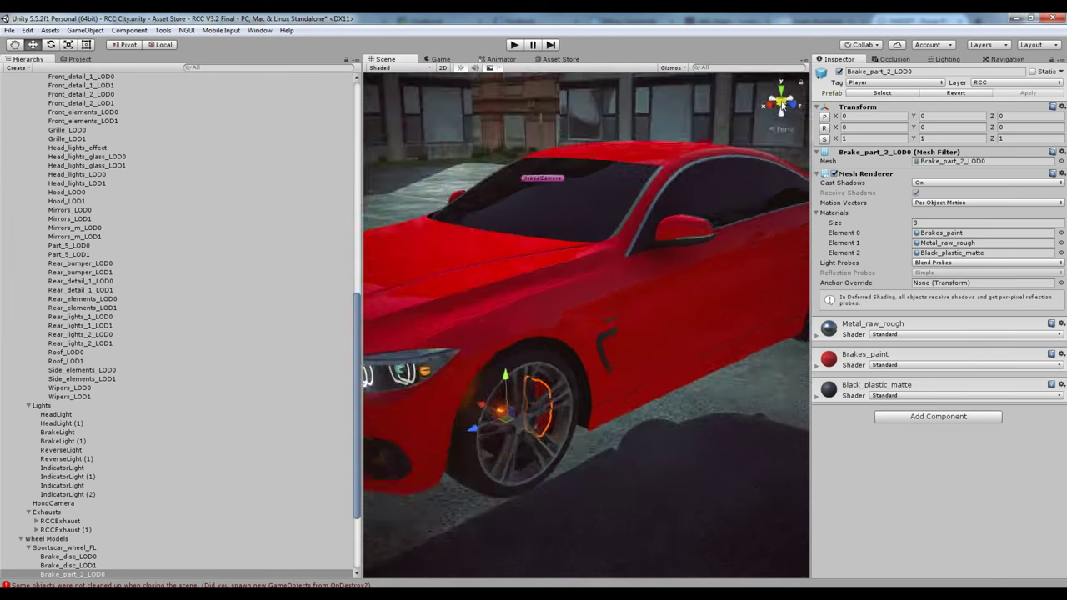
scroll(686, 277, down, 3)
scroll(235, 470, down, 5)
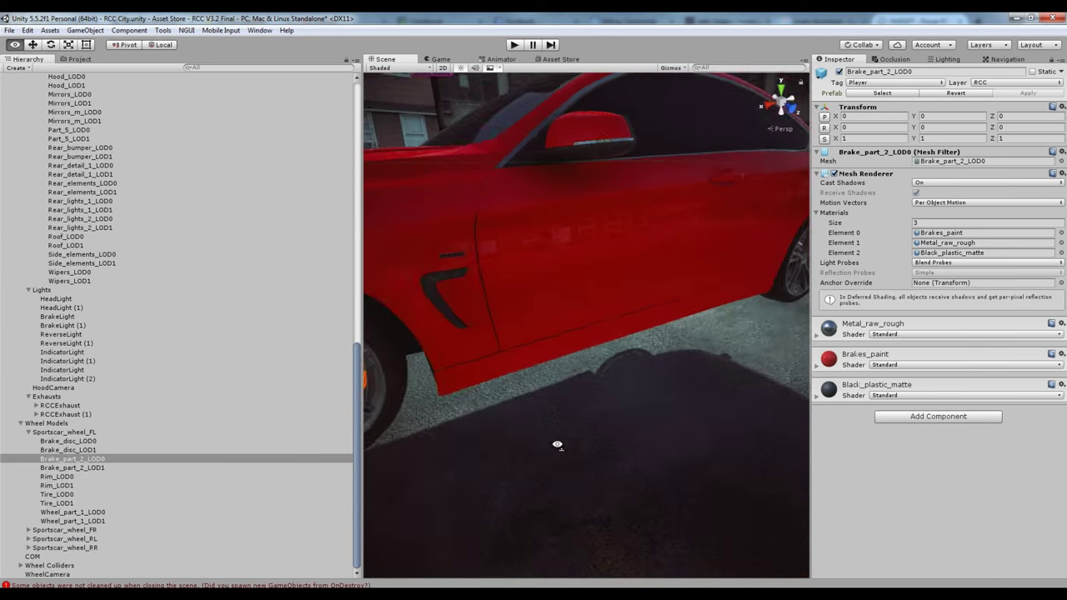
alt+drag(553, 440, 443, 431)
click(92, 468)
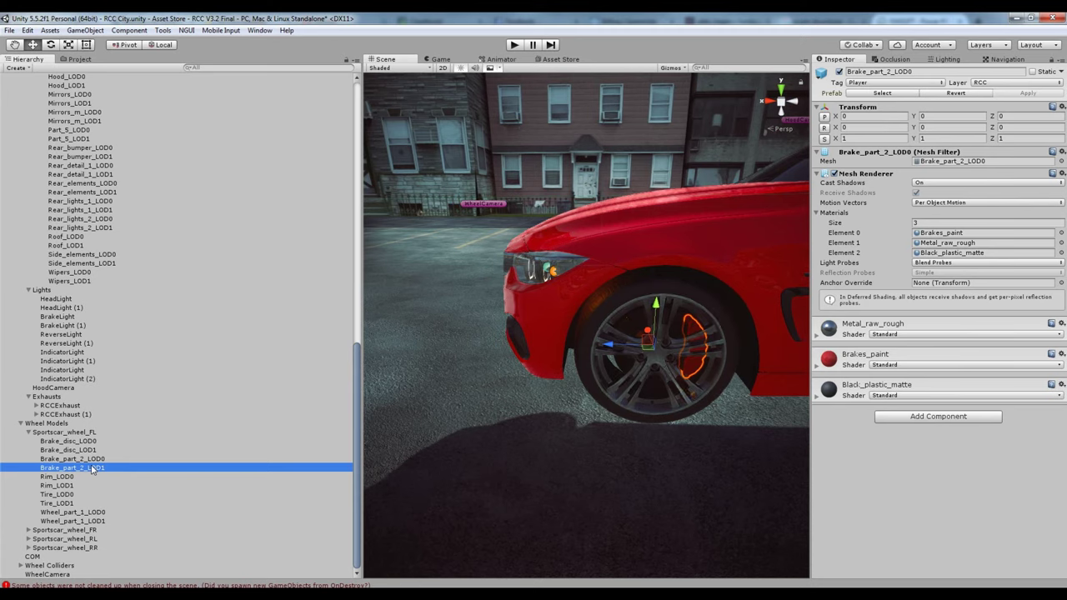
alt+drag(667, 426, 608, 426)
- Compare the brake disc and caliper LOD objects, ending on Brake_part_2_LOD0 for renaming
key(Up)
key(Down)
key(Up)
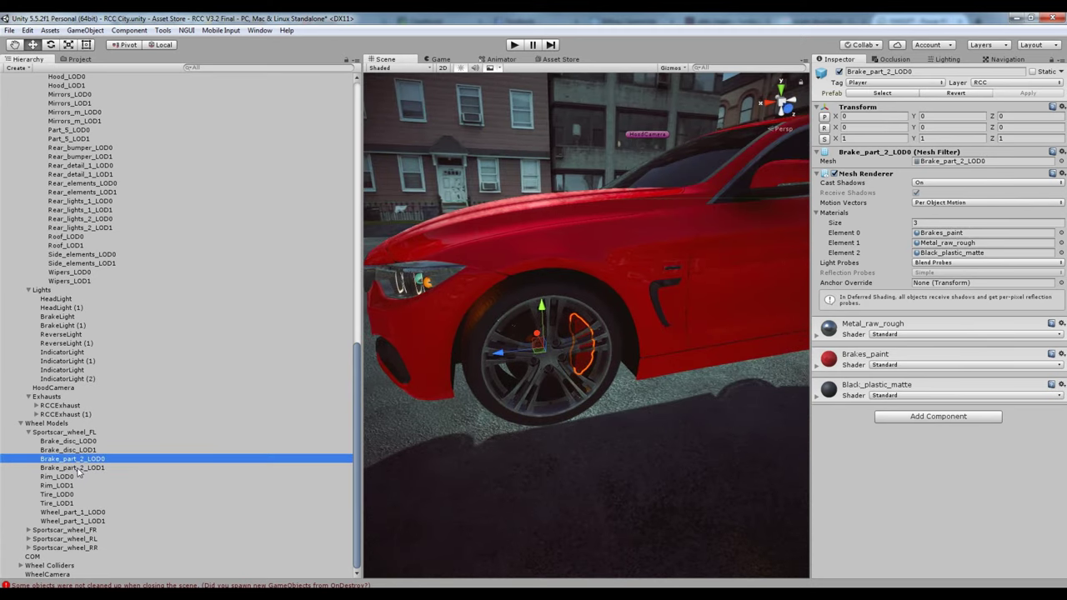
click(74, 449)
click(75, 442)
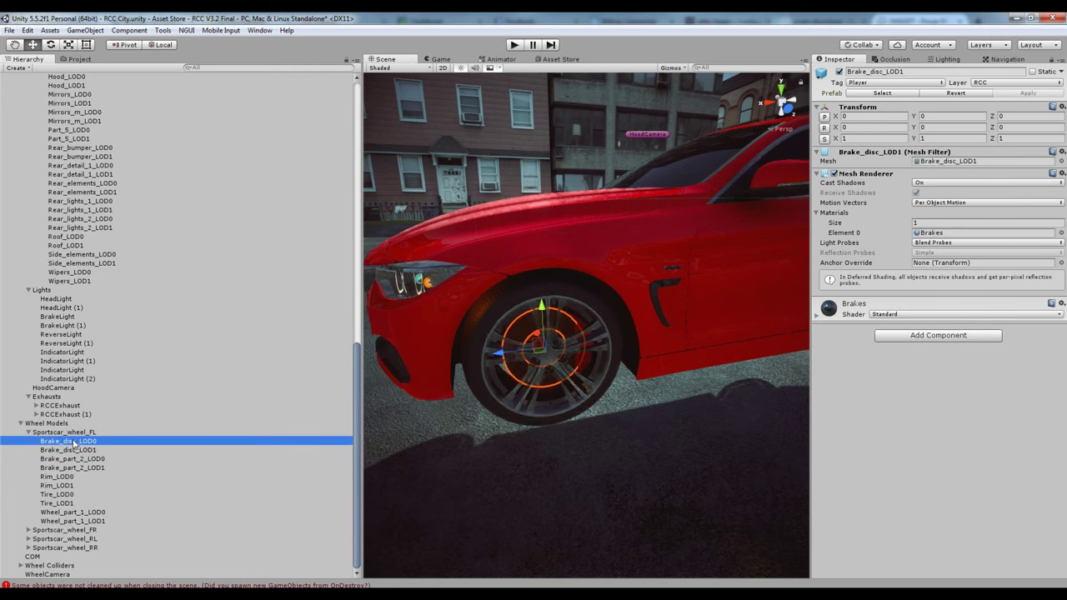
click(76, 459)
click(76, 459)
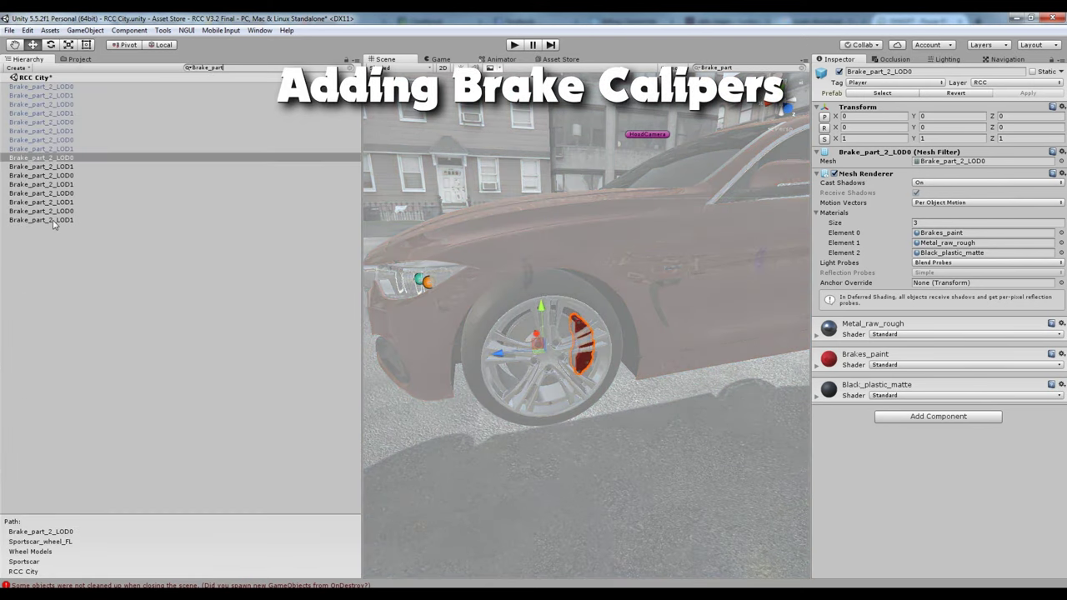
- Add the Visual Brake Caliper (RCC_Caliper) script to all filtered Brake_part objects
shift+click(52, 221)
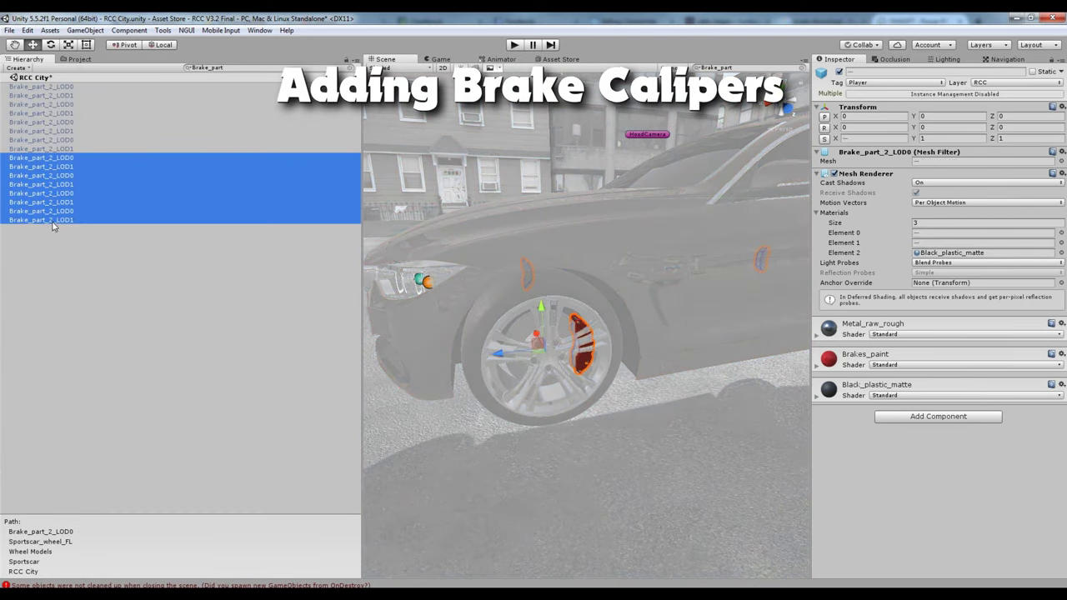
click(910, 419)
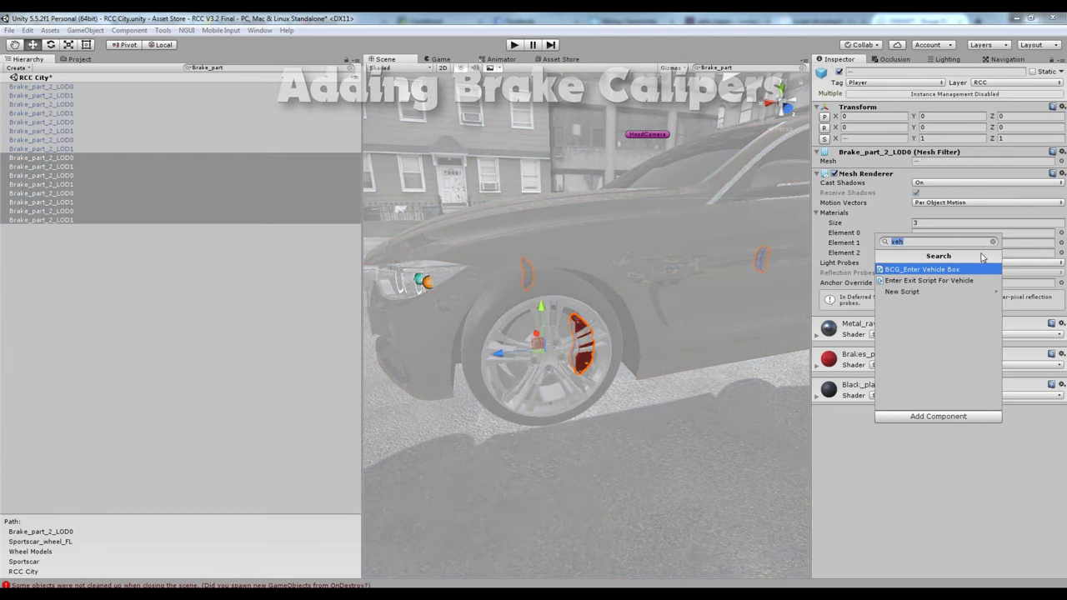
click(993, 242)
click(917, 377)
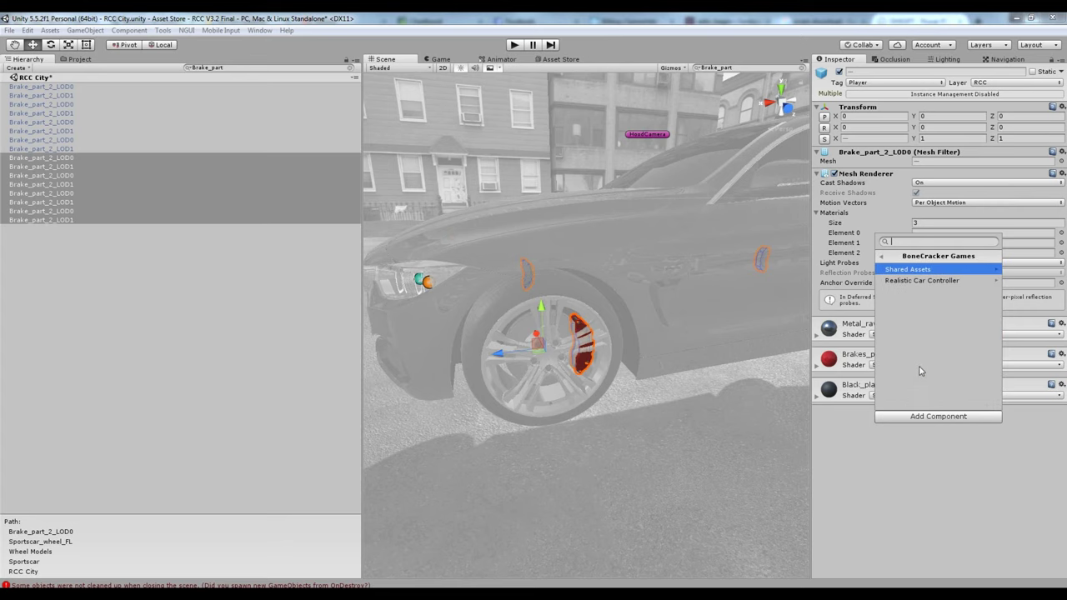
click(916, 282)
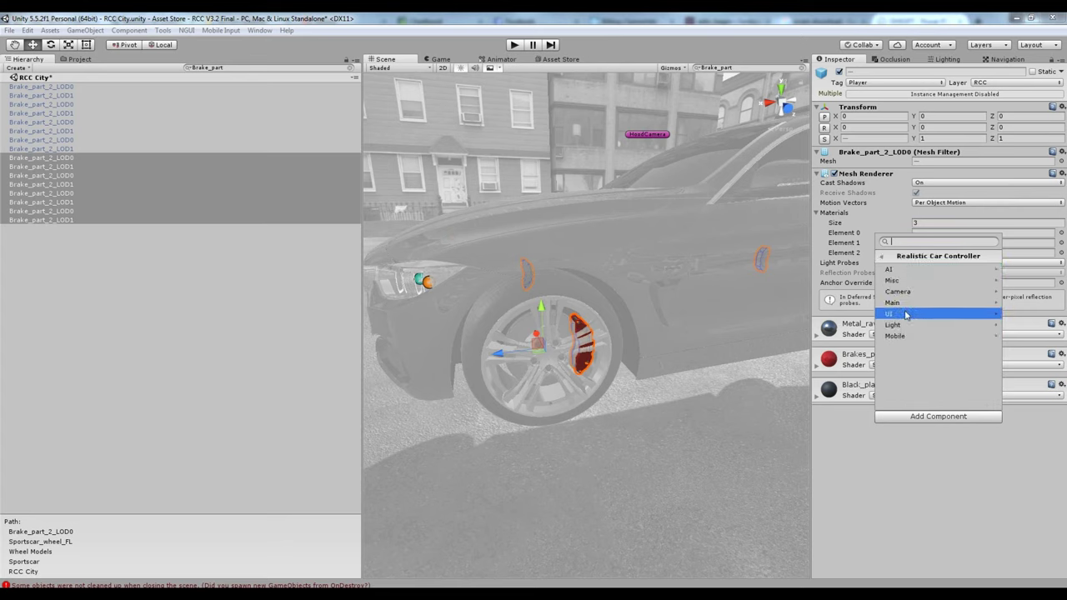
click(904, 303)
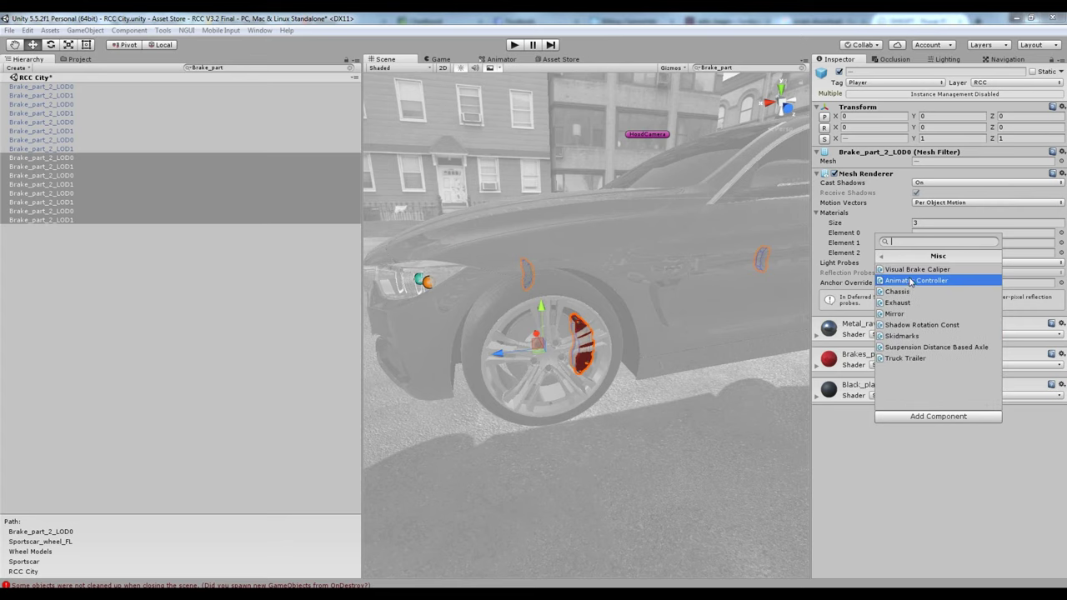
click(911, 277)
- Reselect the front-left caliper parts and tidy the Hierarchy to show the Wheel Colliders group
right_drag(699, 387, 711, 388)
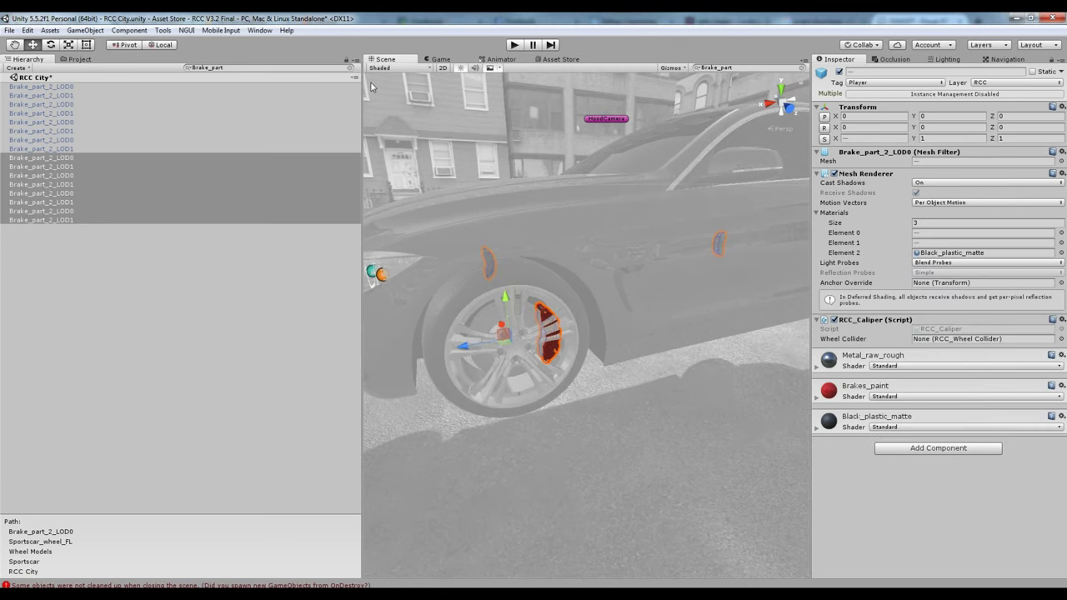
click(351, 67)
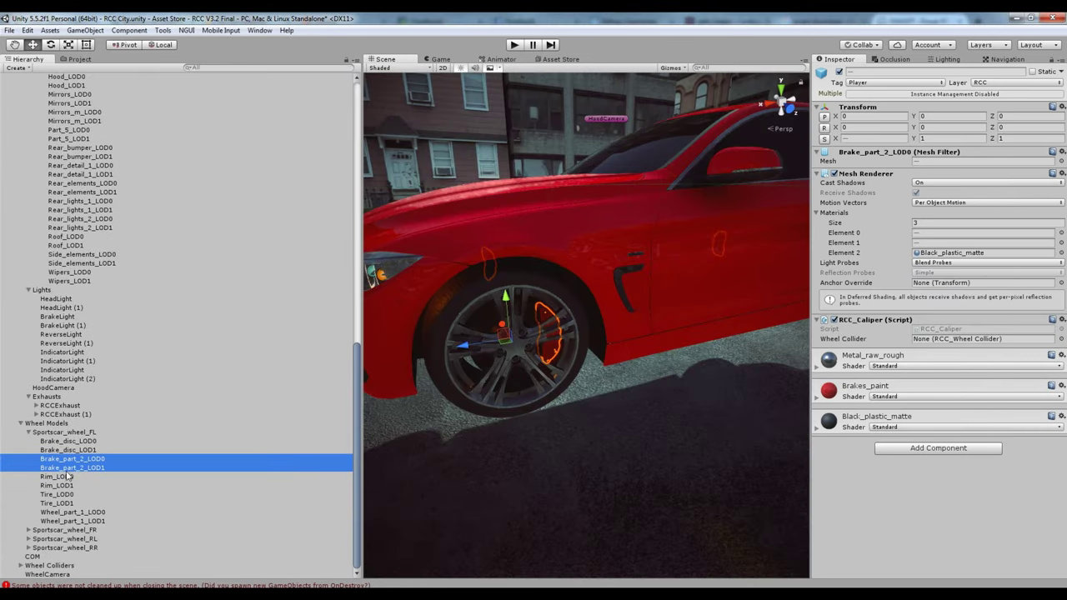
click(71, 468)
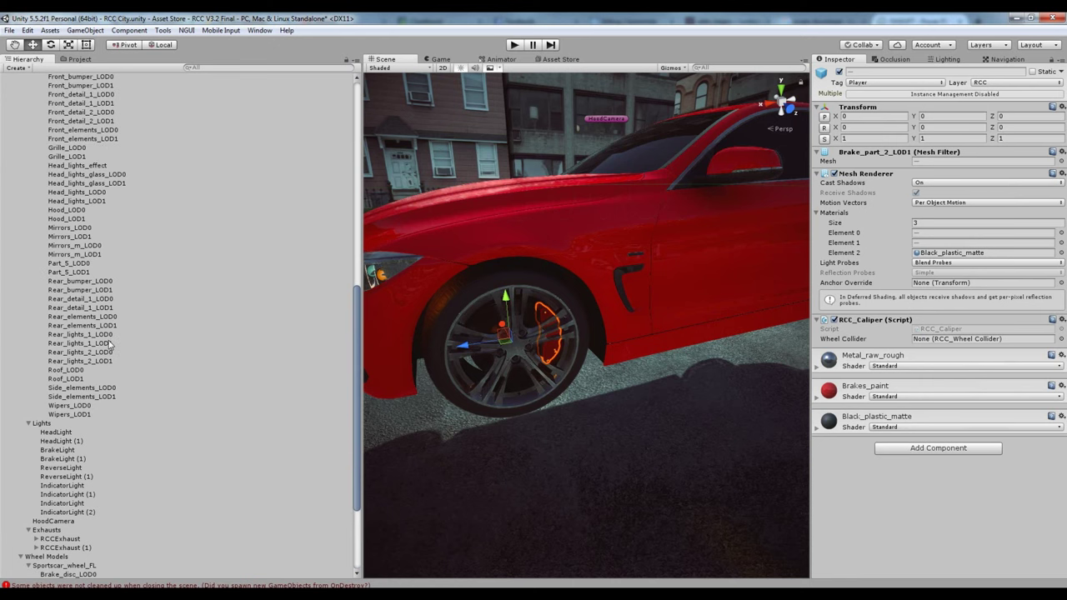
scroll(109, 346, up, 10)
scroll(109, 344, up, 3)
click(35, 325)
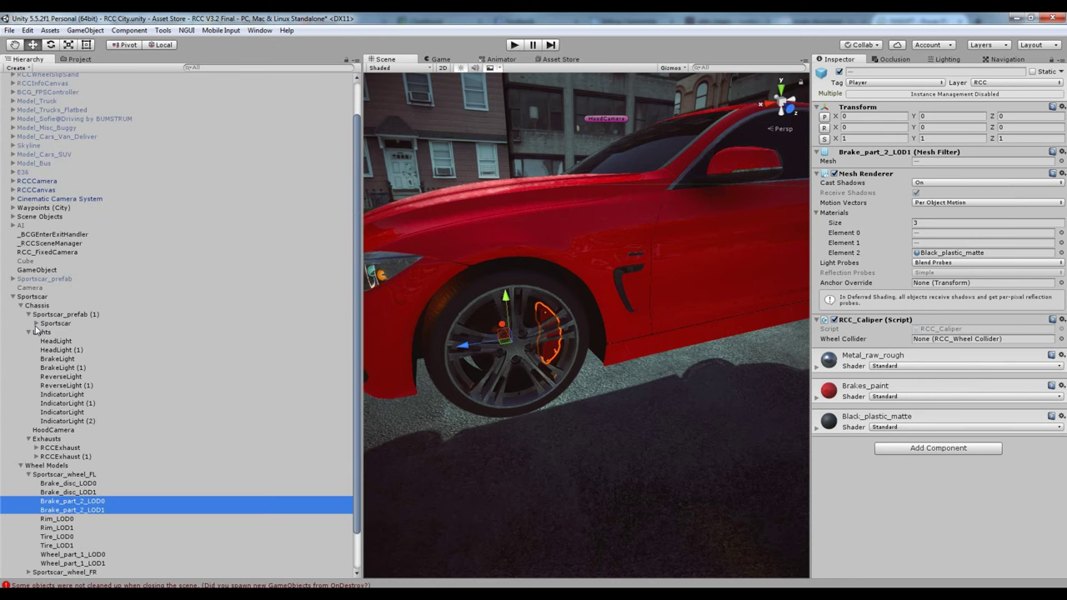
scroll(35, 315, down, 1)
click(29, 290)
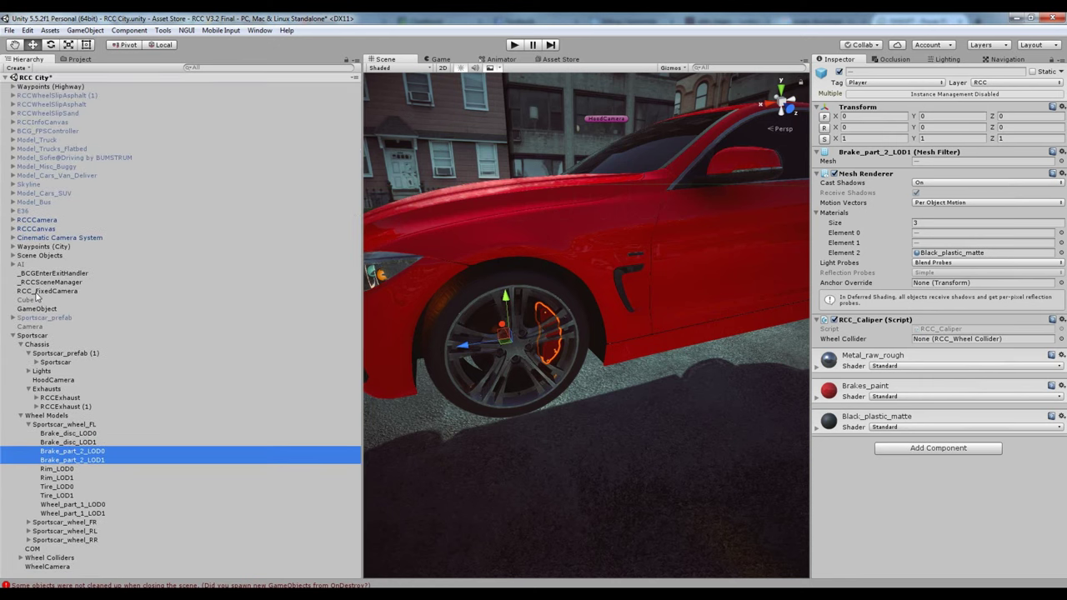
click(19, 558)
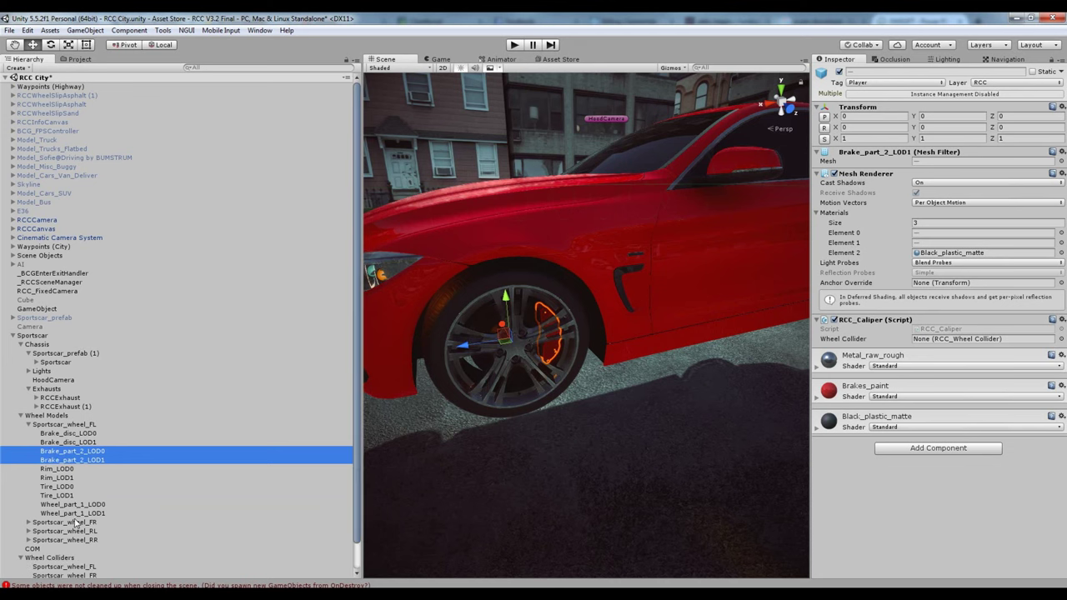
- Link the front calipers to the Sportscar_wheel_FL and Sportscar_wheel_FR wheel colliders
drag(926, 331, 938, 337)
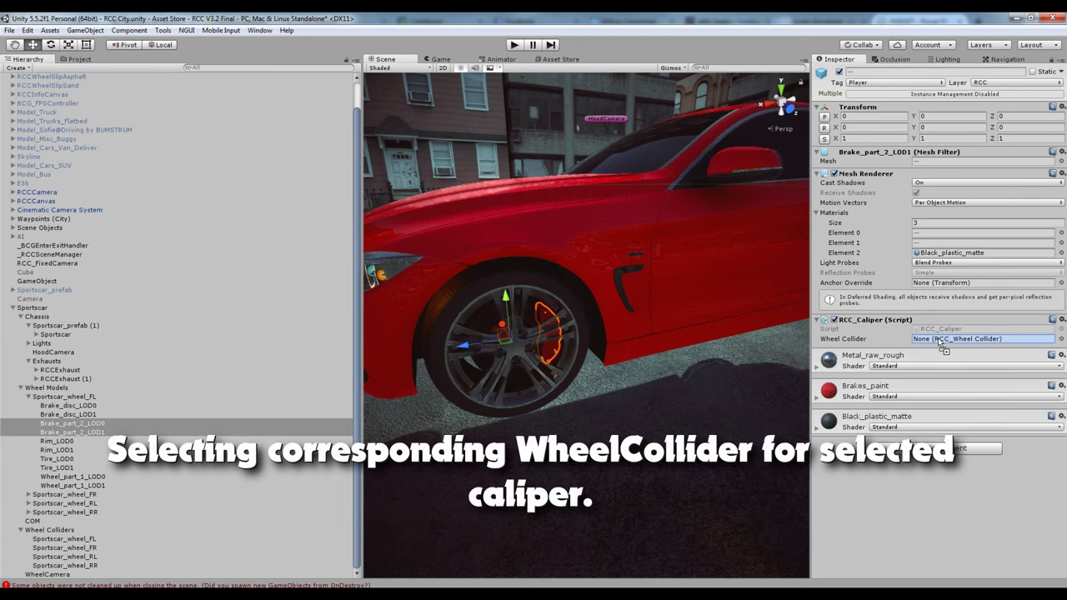
click(938, 338)
alt+drag(578, 428, 600, 484)
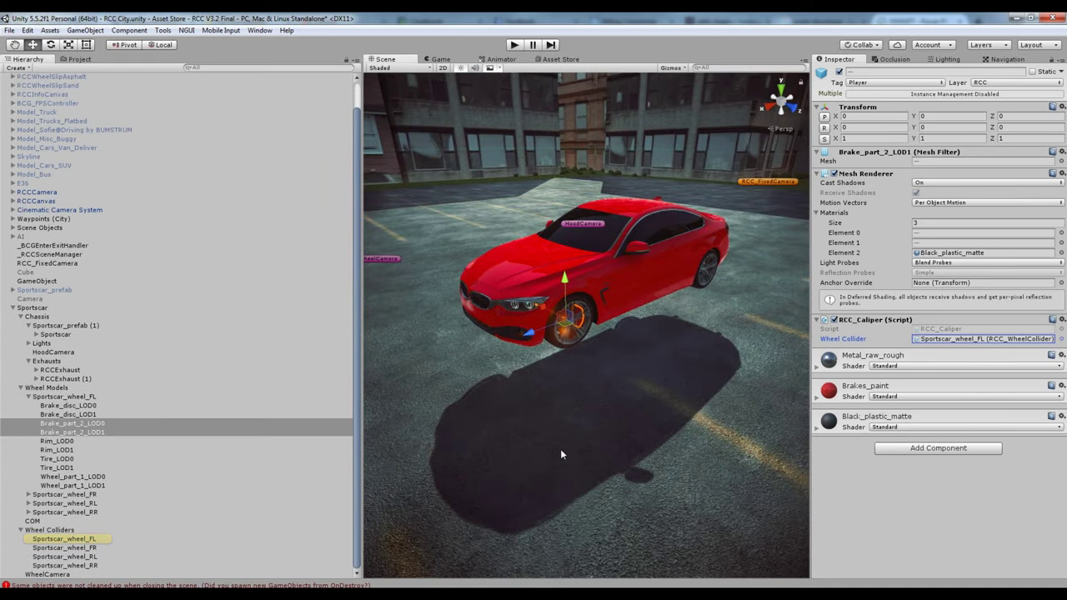
alt+drag(560, 455, 586, 365)
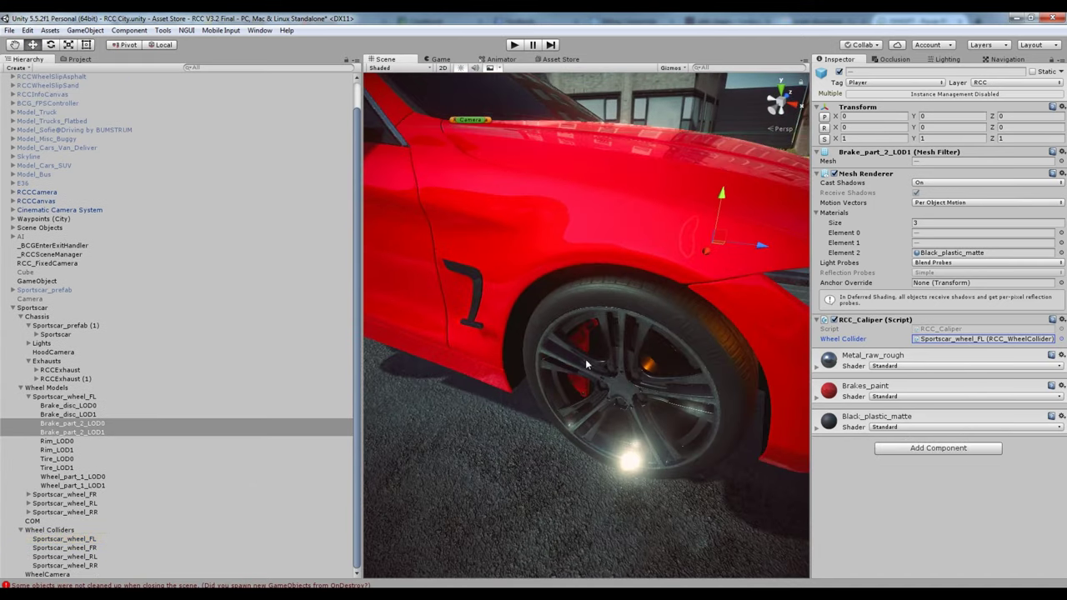
click(583, 352)
shift+click(73, 530)
scroll(75, 530, down, 5)
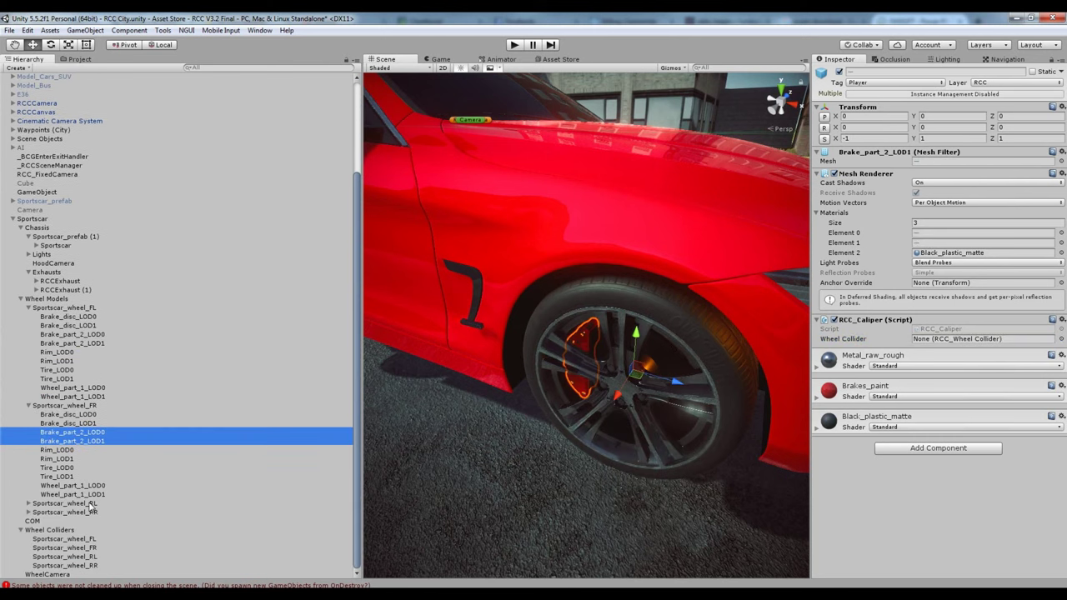
drag(73, 548, 896, 397)
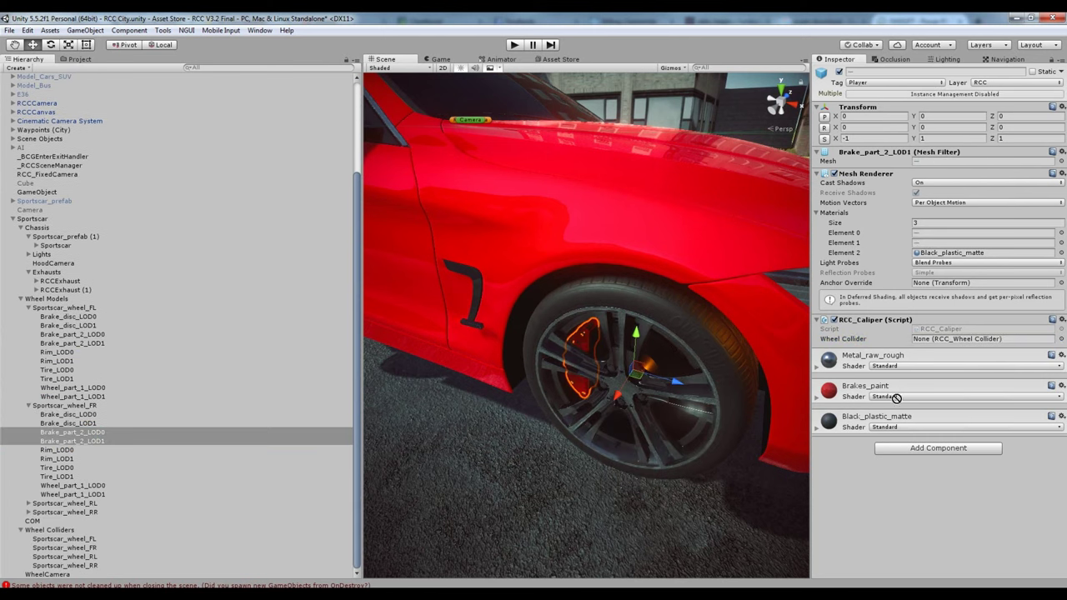
drag(934, 346, 959, 339)
- Link the rear-right caliper's LOD0 and LOD1 parts to the Sportscar_wheel_RR collider
alt+drag(584, 375, 636, 369)
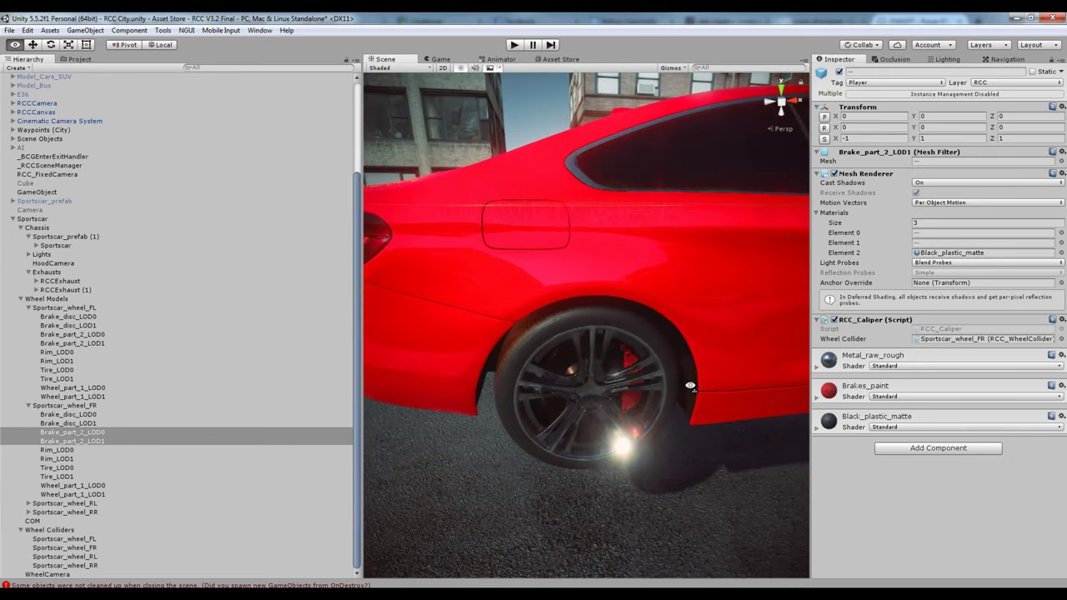
click(633, 368)
scroll(125, 495, down, 3)
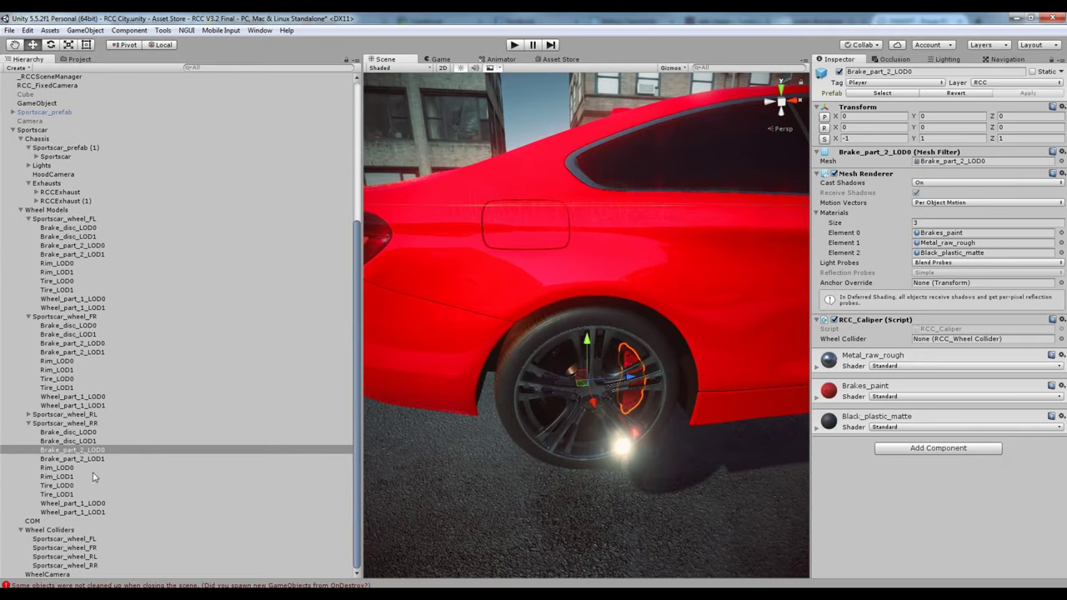
ctrl+click(87, 459)
alt+drag(467, 452, 531, 441)
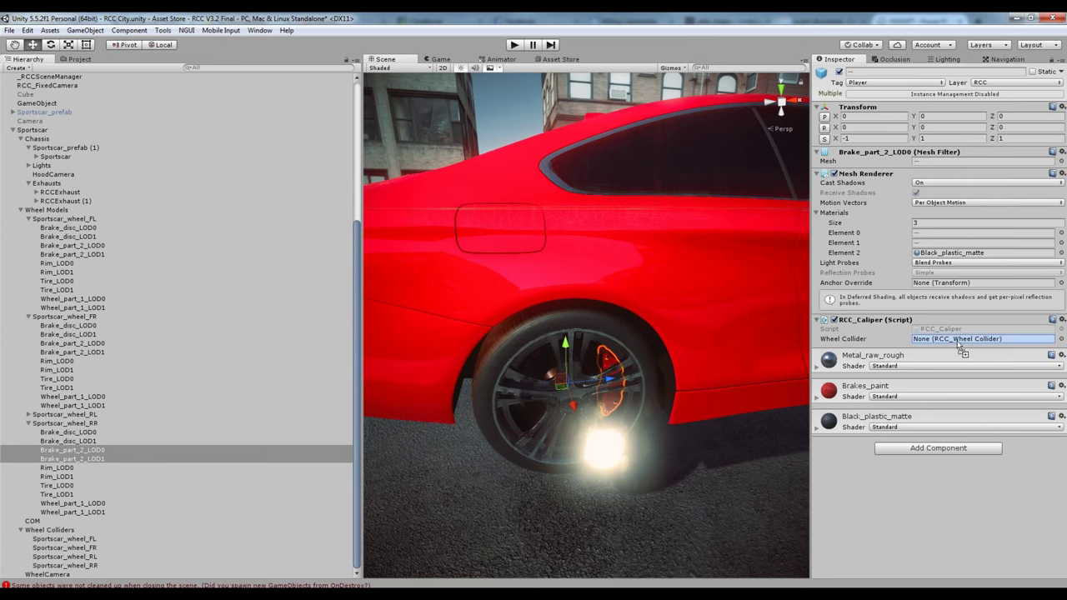
drag(961, 349, 959, 340)
- Link the rear-left caliper's LOD0 and LOD1 parts to the Sportscar_wheel_RL collider
alt+drag(659, 367, 740, 358)
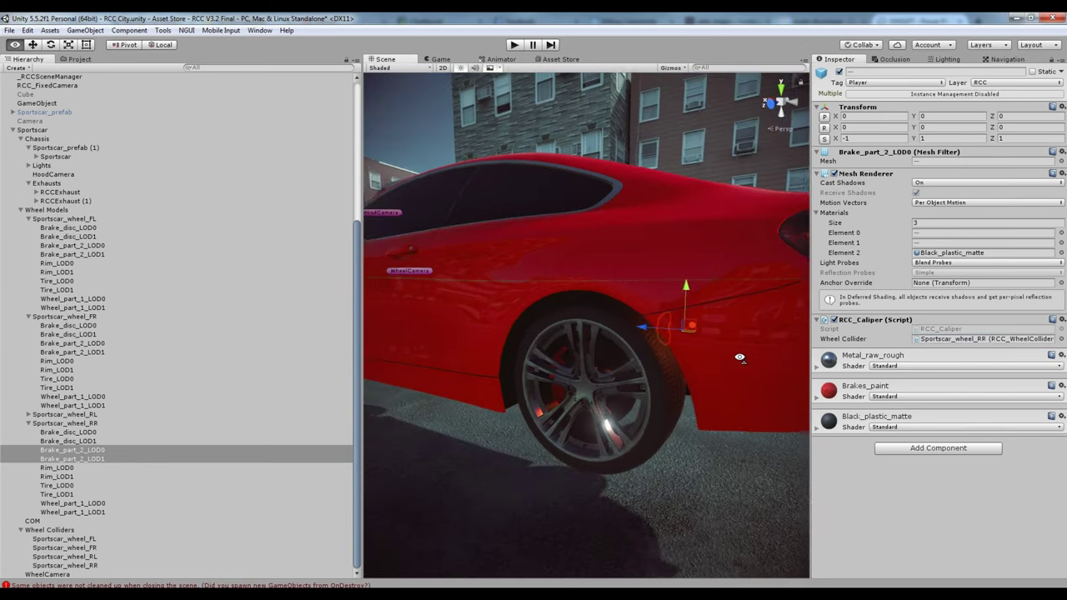
scroll(740, 358, up, 3)
click(647, 347)
alt+drag(647, 347, 433, 476)
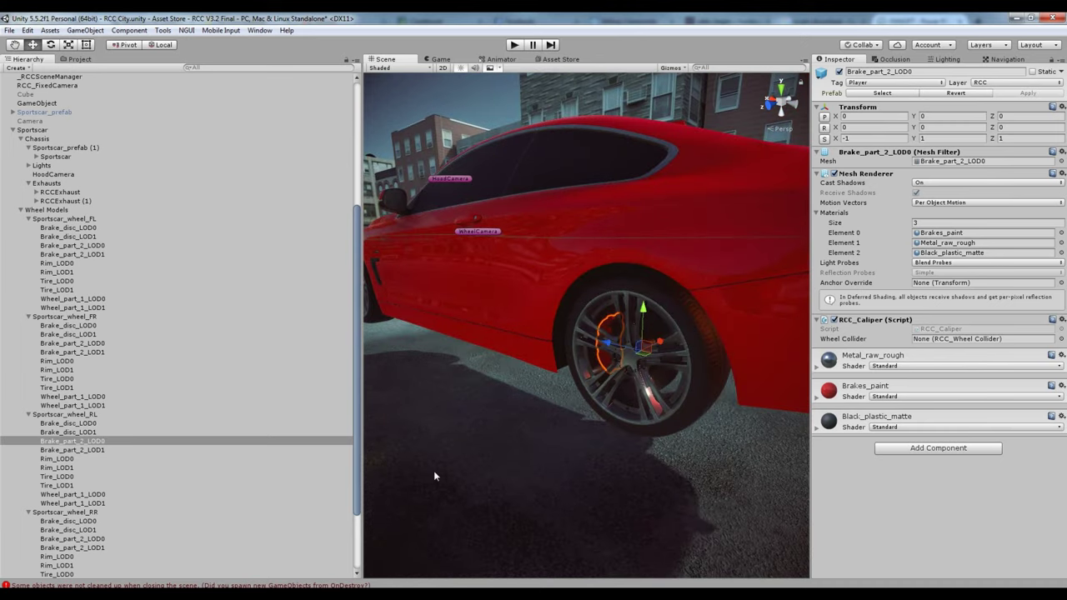
scroll(50, 434, down, 3)
ctrl+click(69, 361)
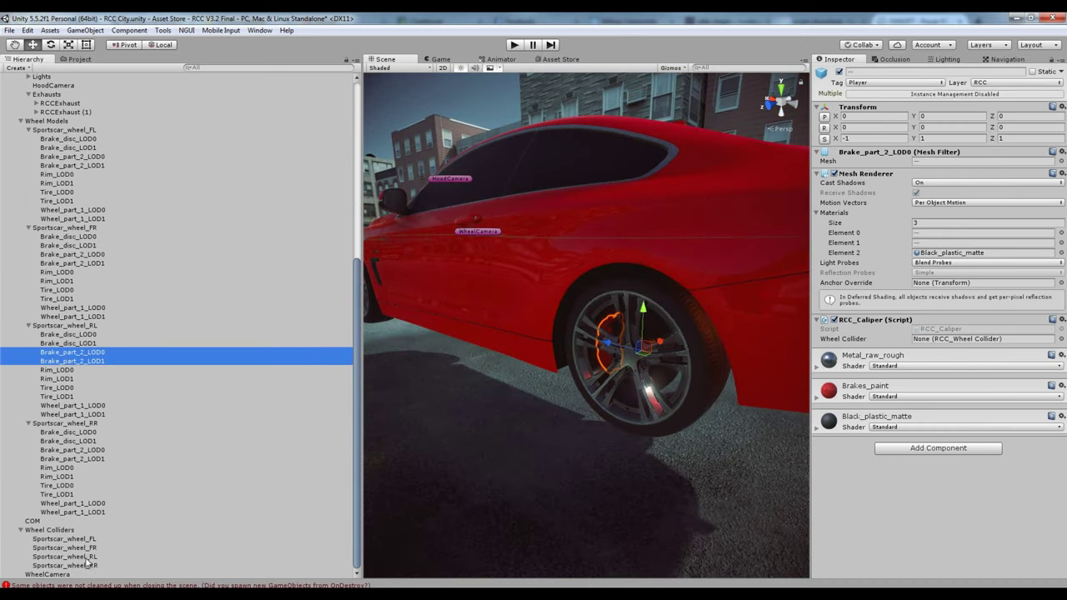
alt+click(649, 475)
drag(60, 556, 960, 340)
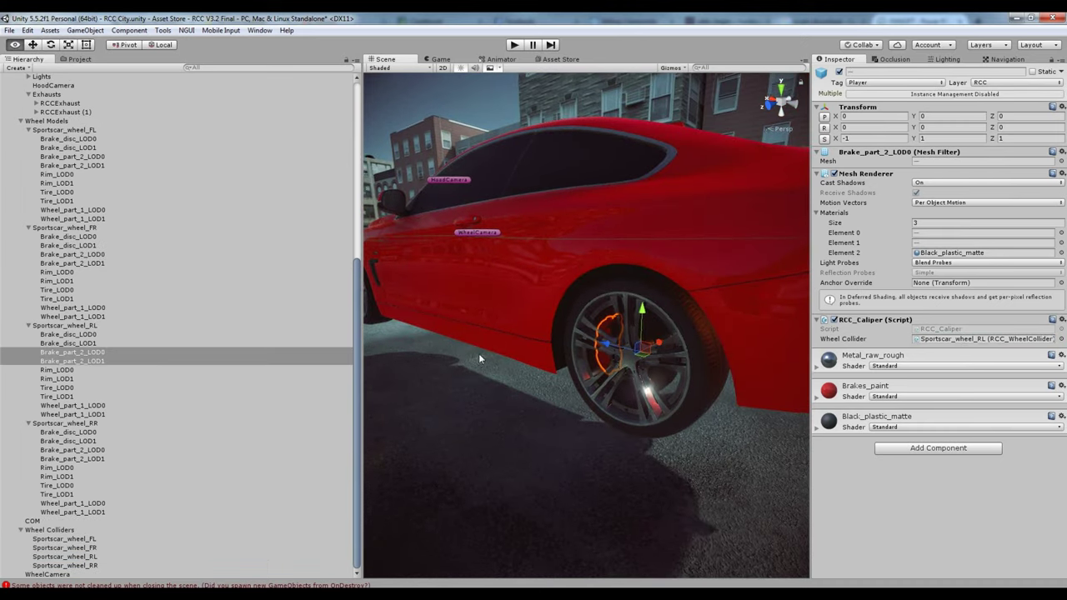
alt+drag(479, 354, 745, 336)
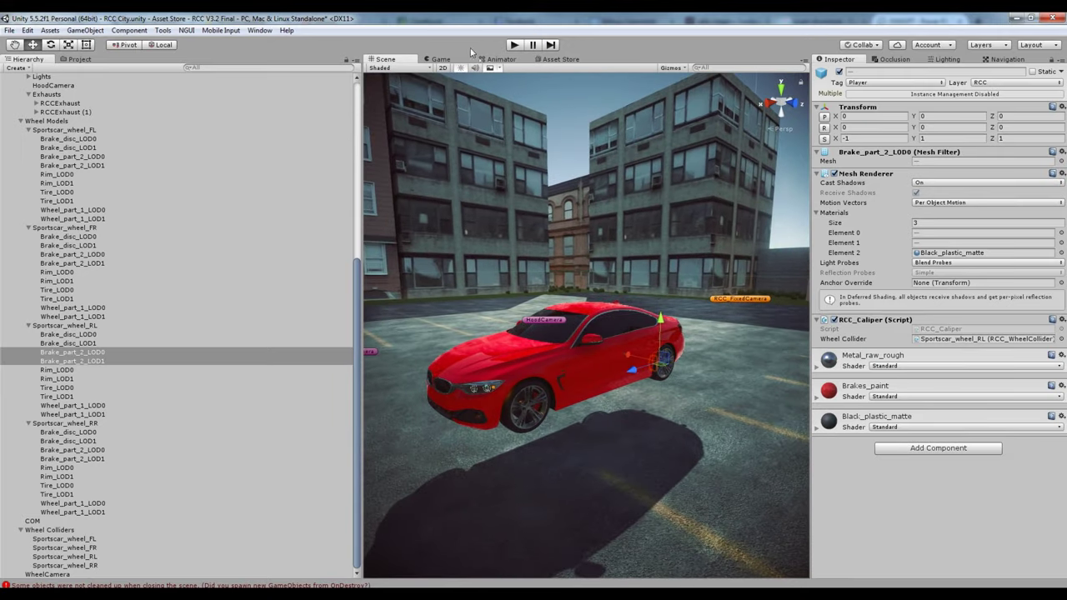
- Enter Play mode and drive the sportscar, cycling cinematic, rear-wheel and hood cameras with C
click(514, 46)
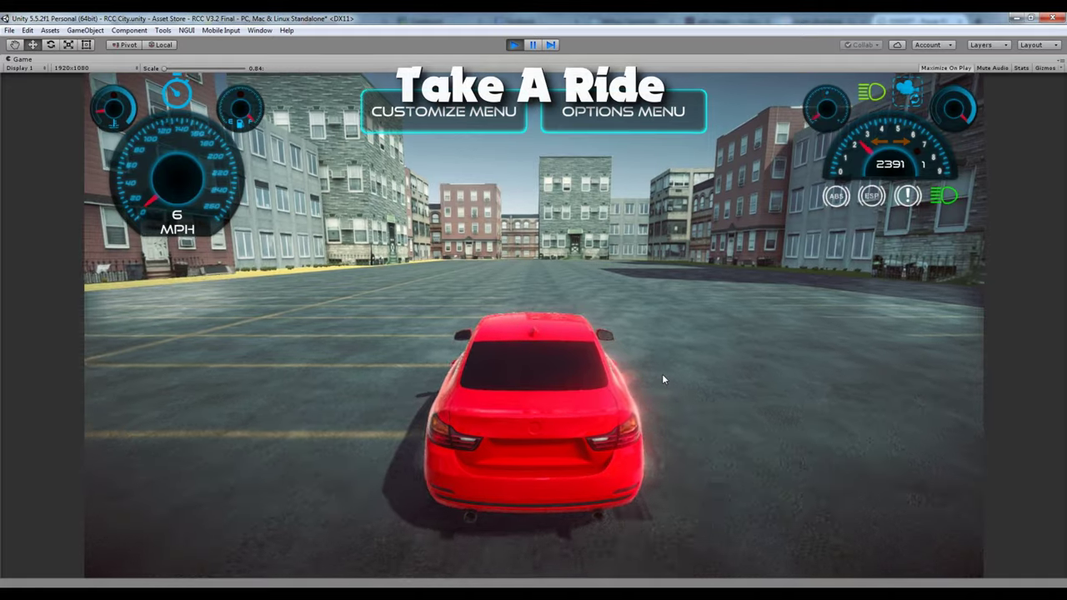
key(c)
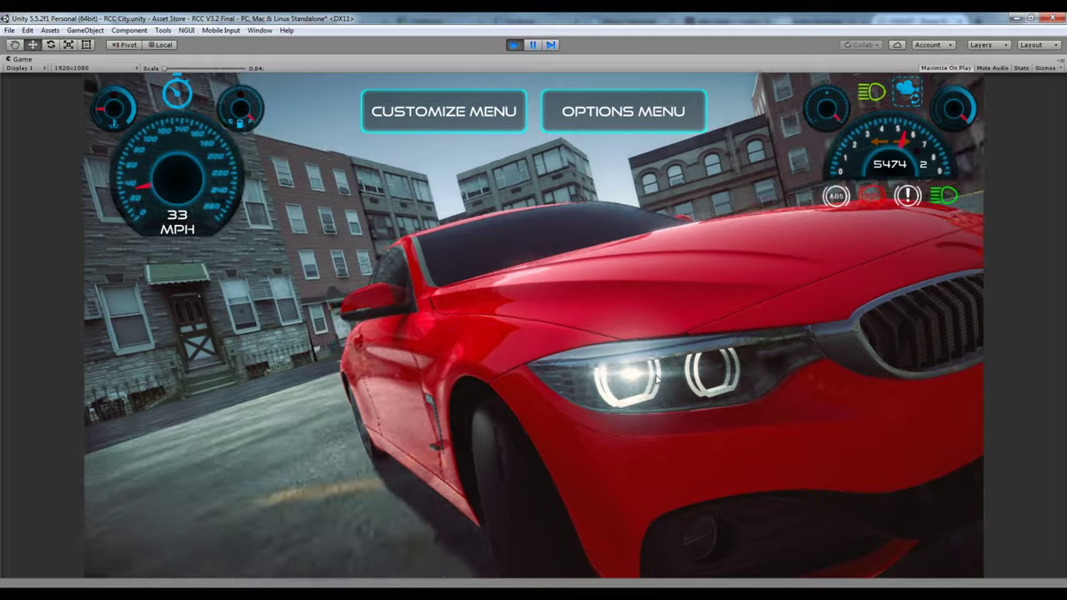
key(c)
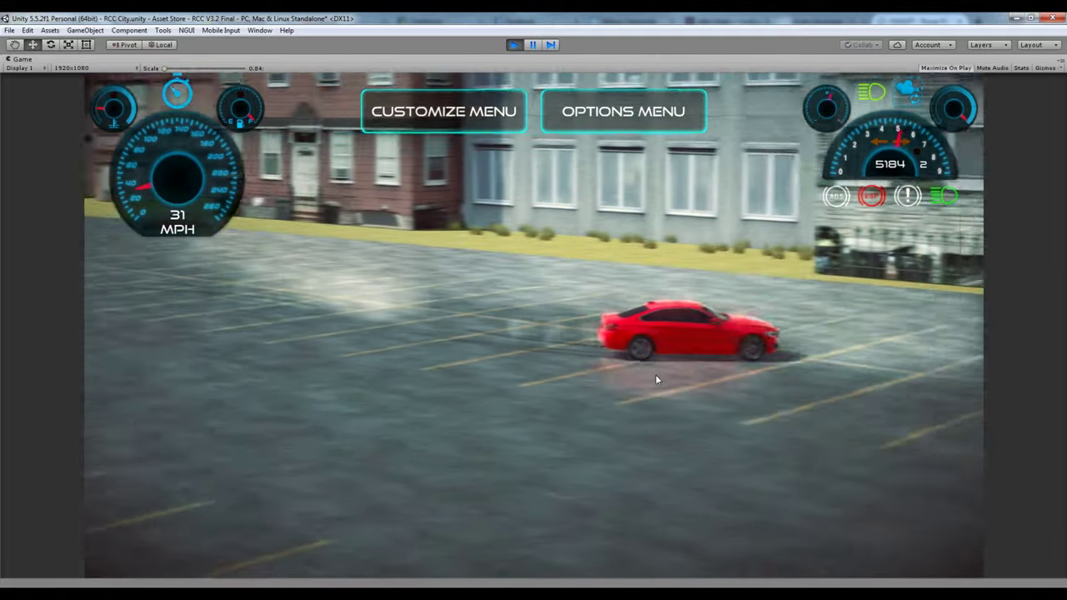
key(c)
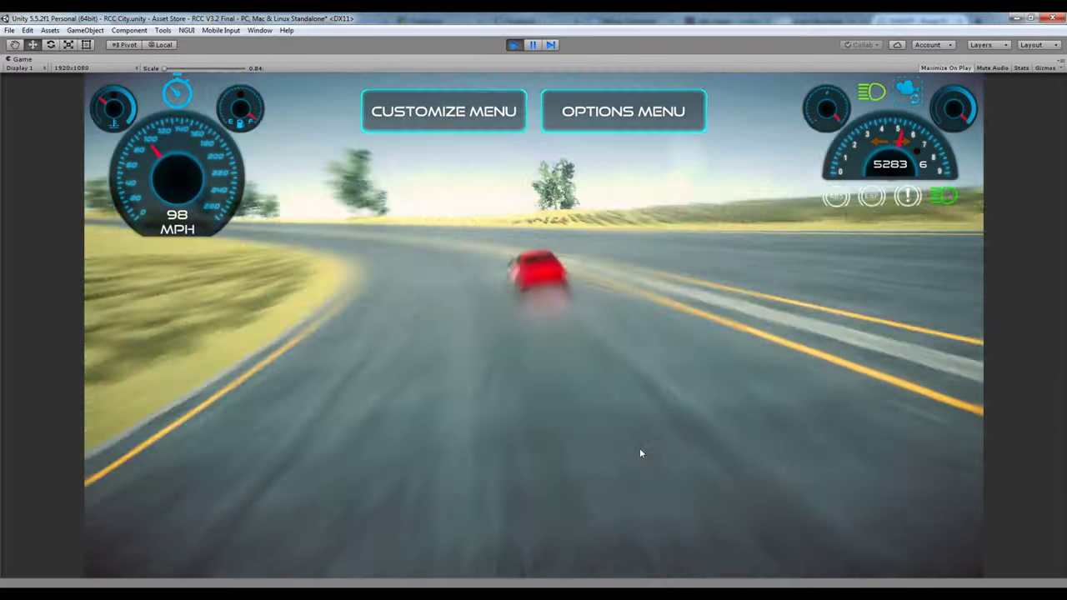
key(c)
key(c)
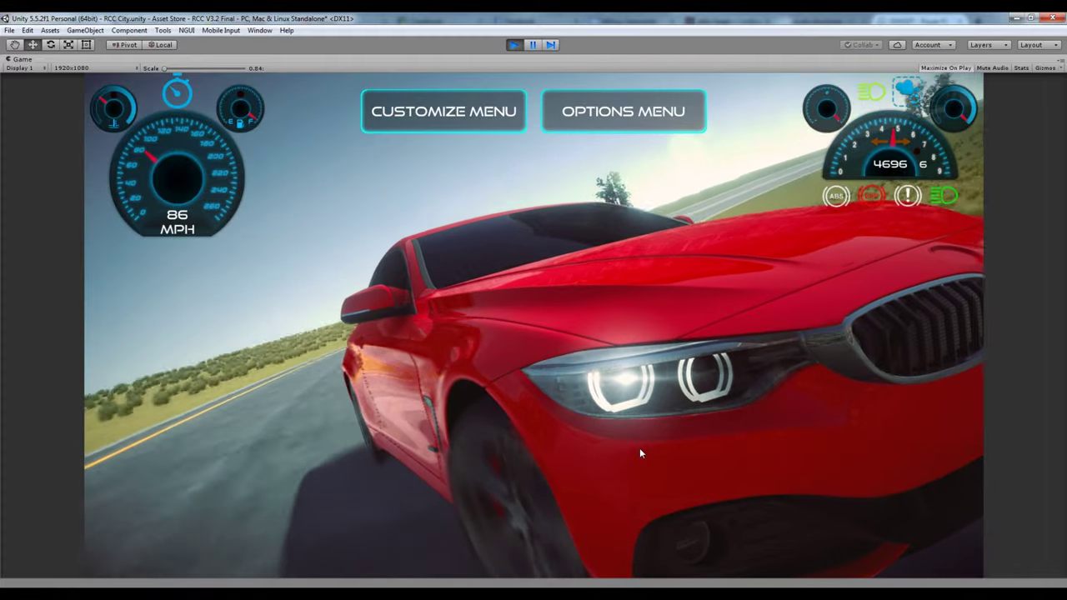